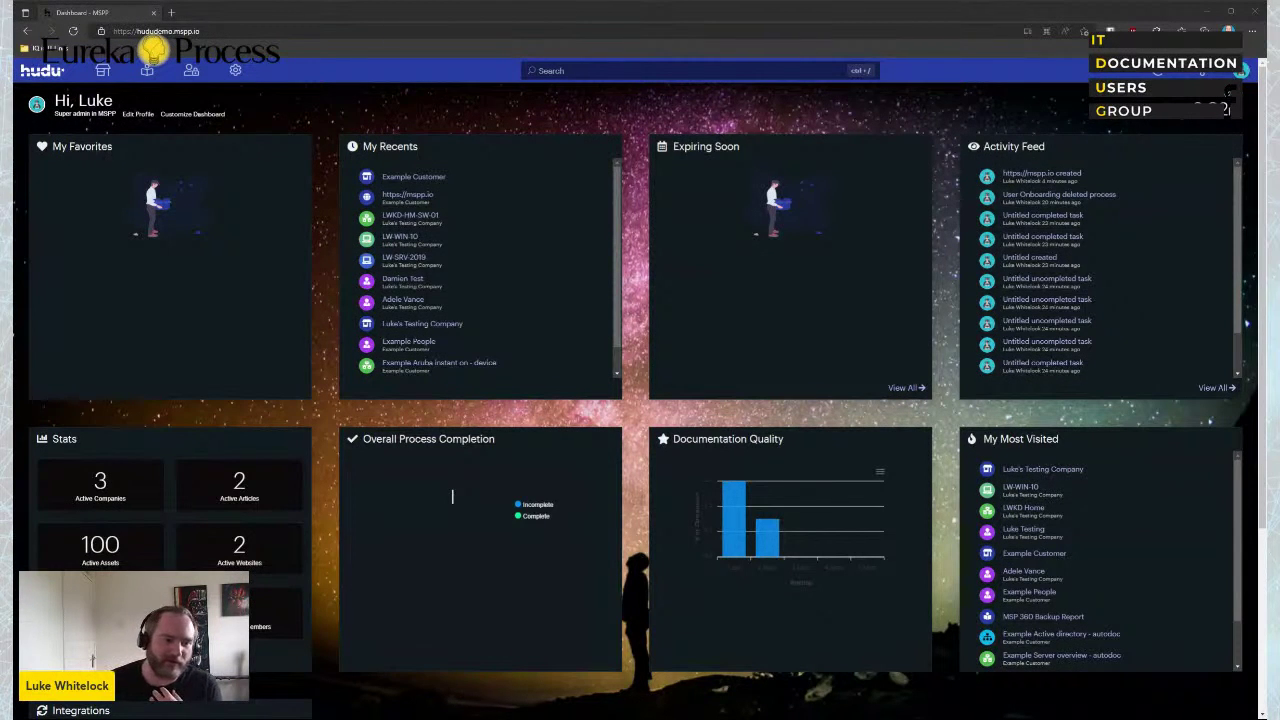
Browse the companies list and the knowledge base's Reports folder, then open Example Customer's overview
left_click(102, 70)
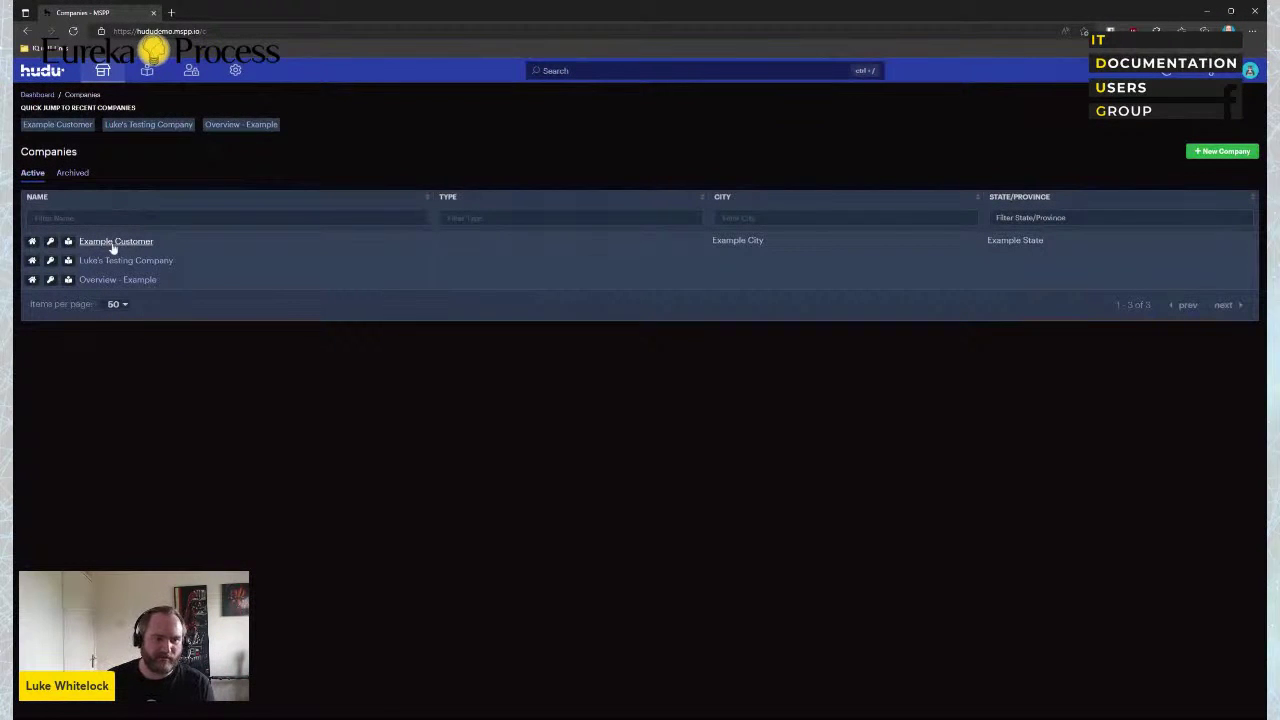
left_click(113, 247)
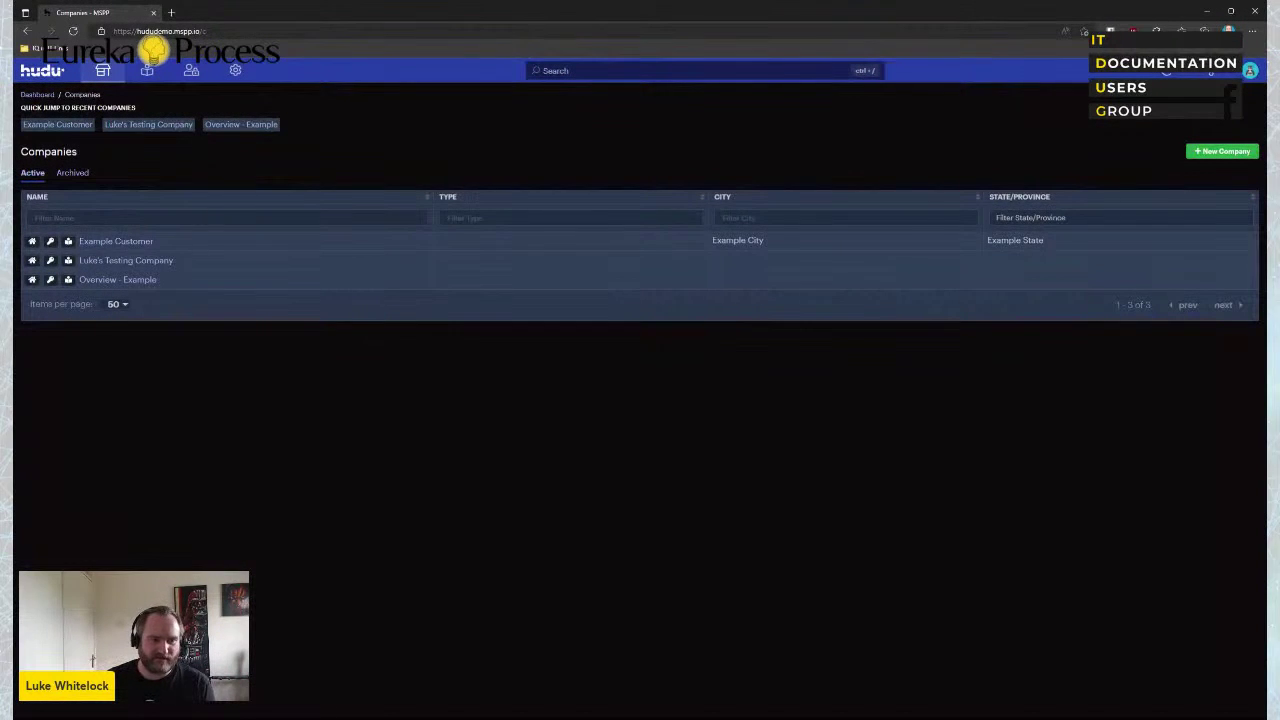
left_click(147, 71)
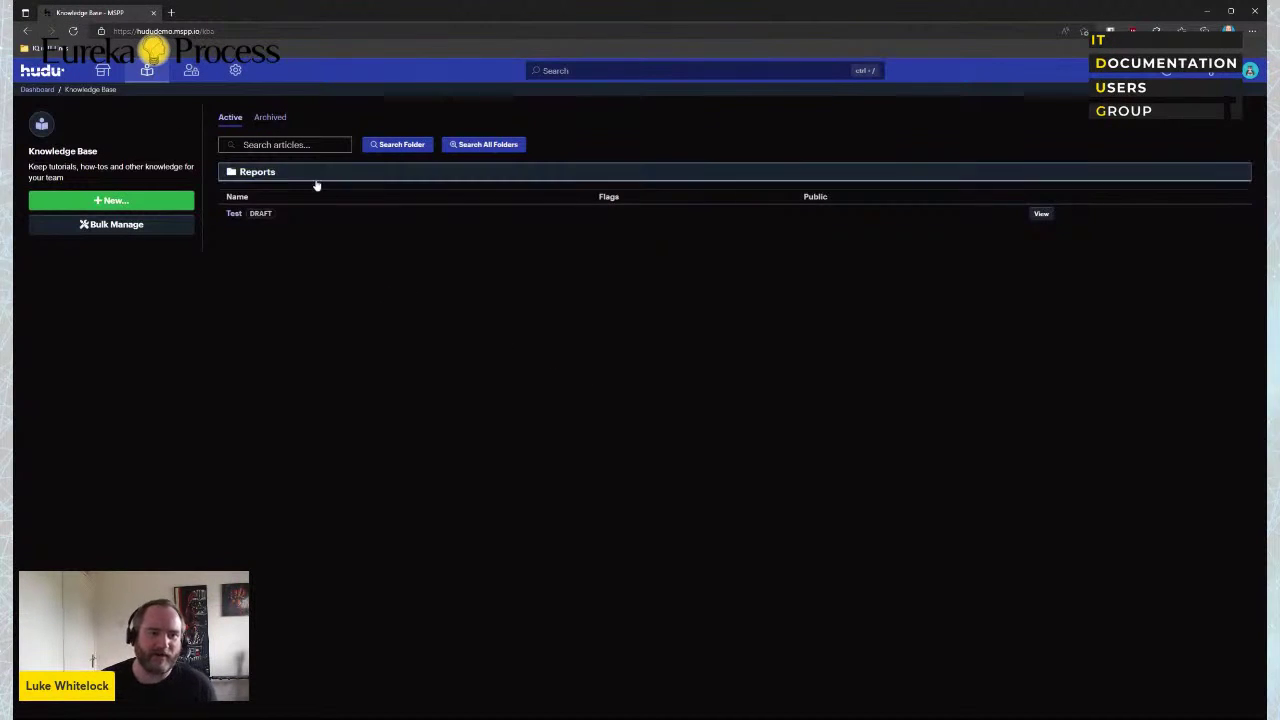
left_click(266, 172)
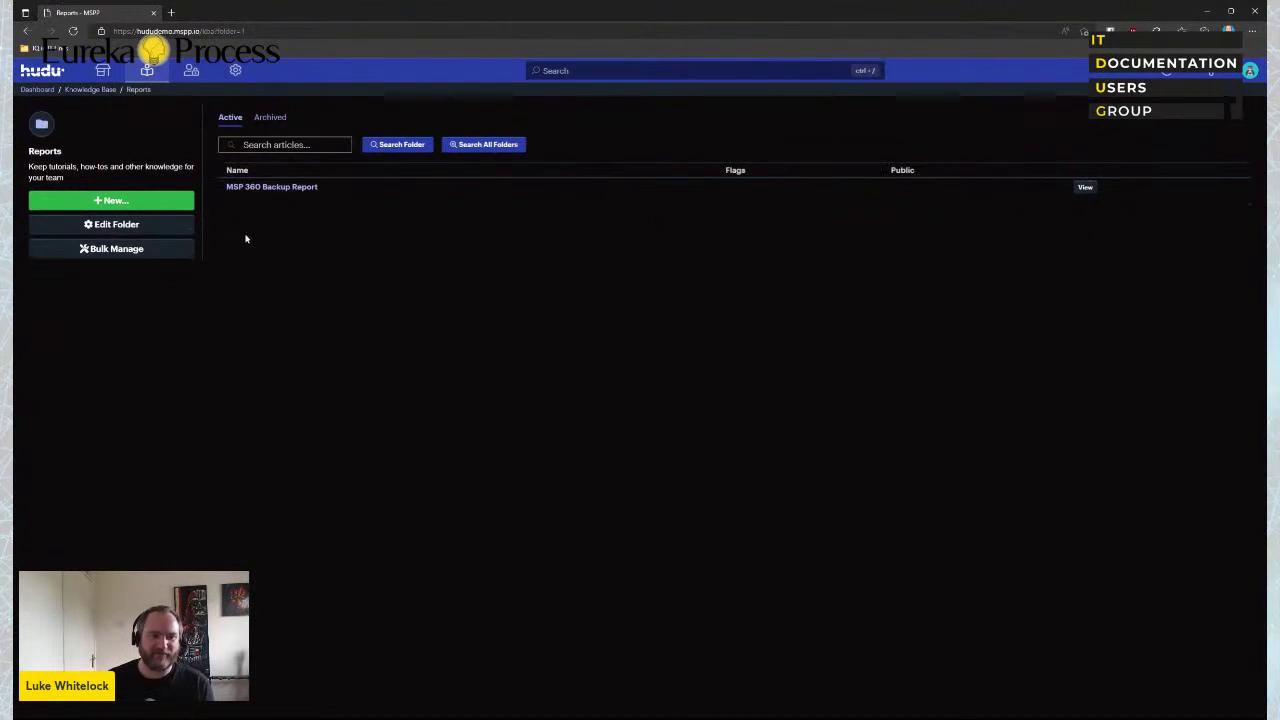
left_click(27, 32)
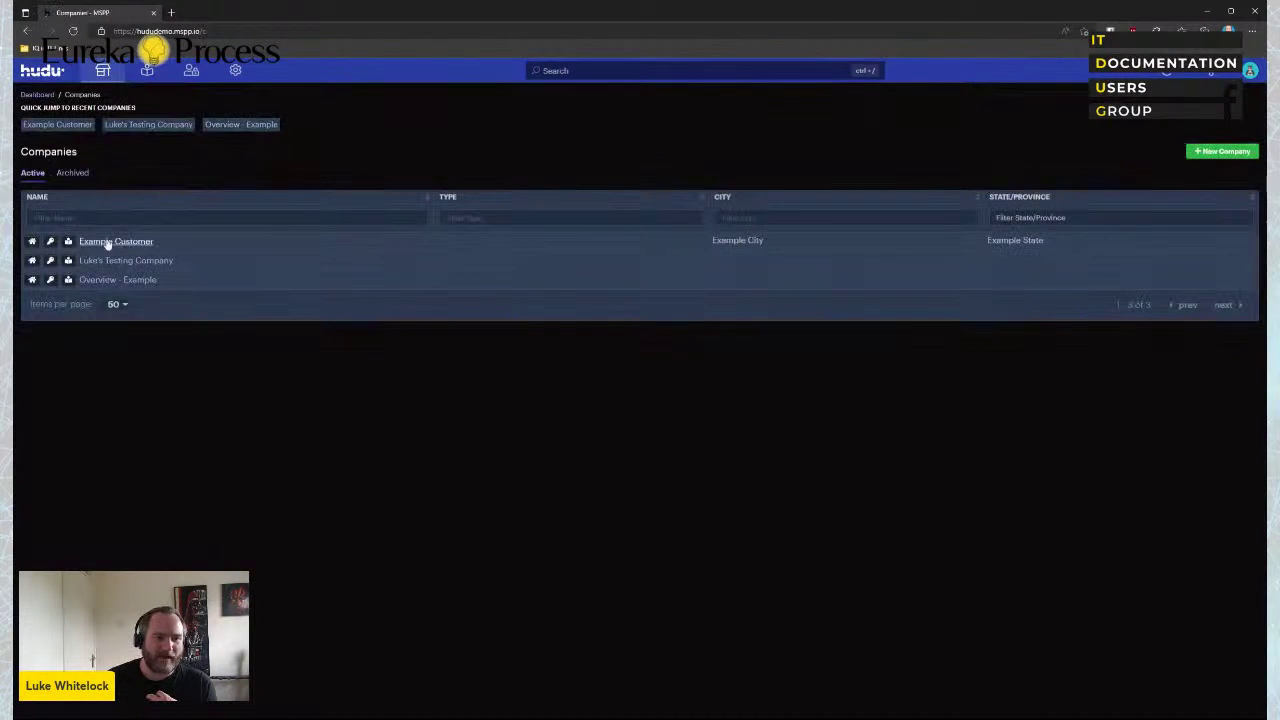
left_click(108, 242)
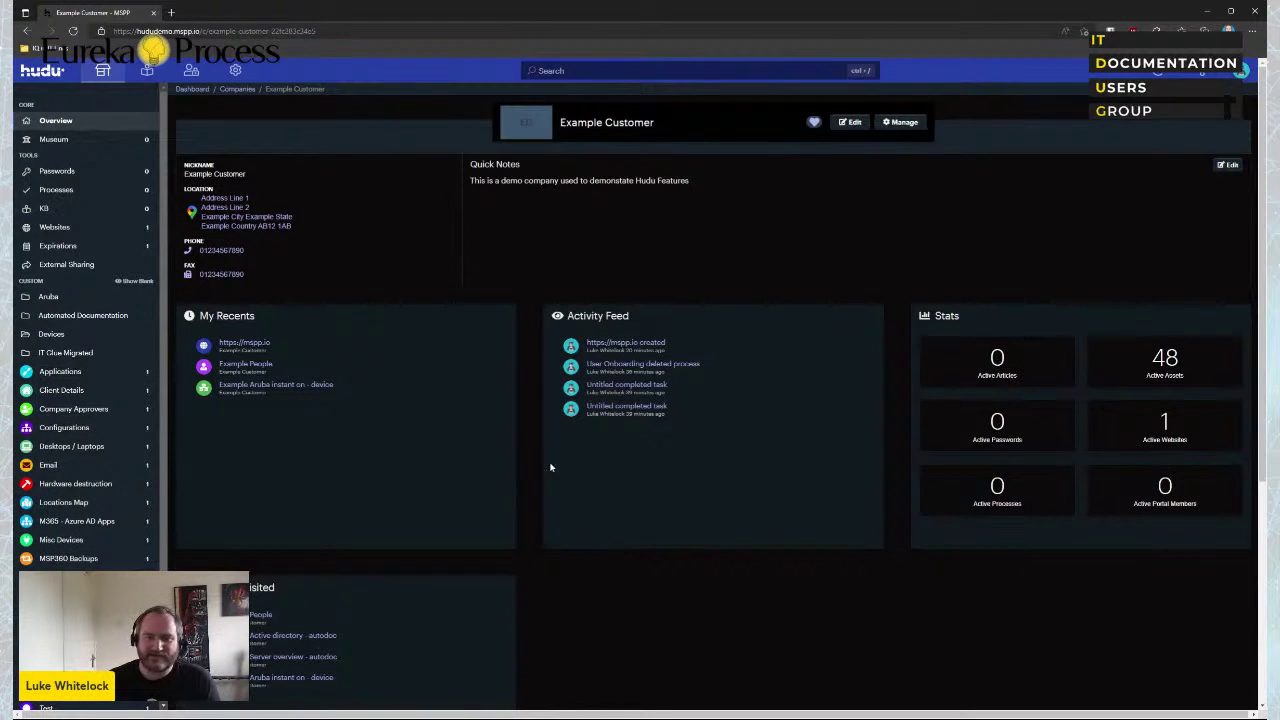
scroll(483, 546, "down", 3)
scroll(491, 534, "up", 3)
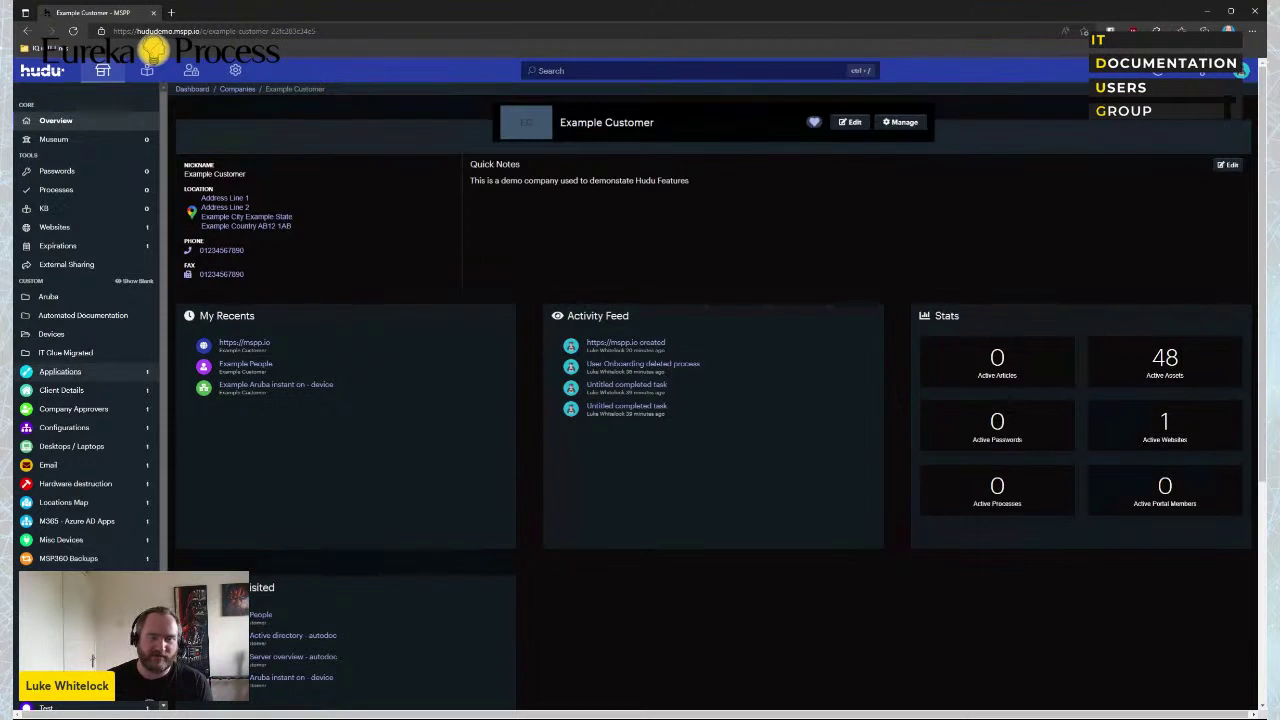
scroll(80, 420, "down", 3)
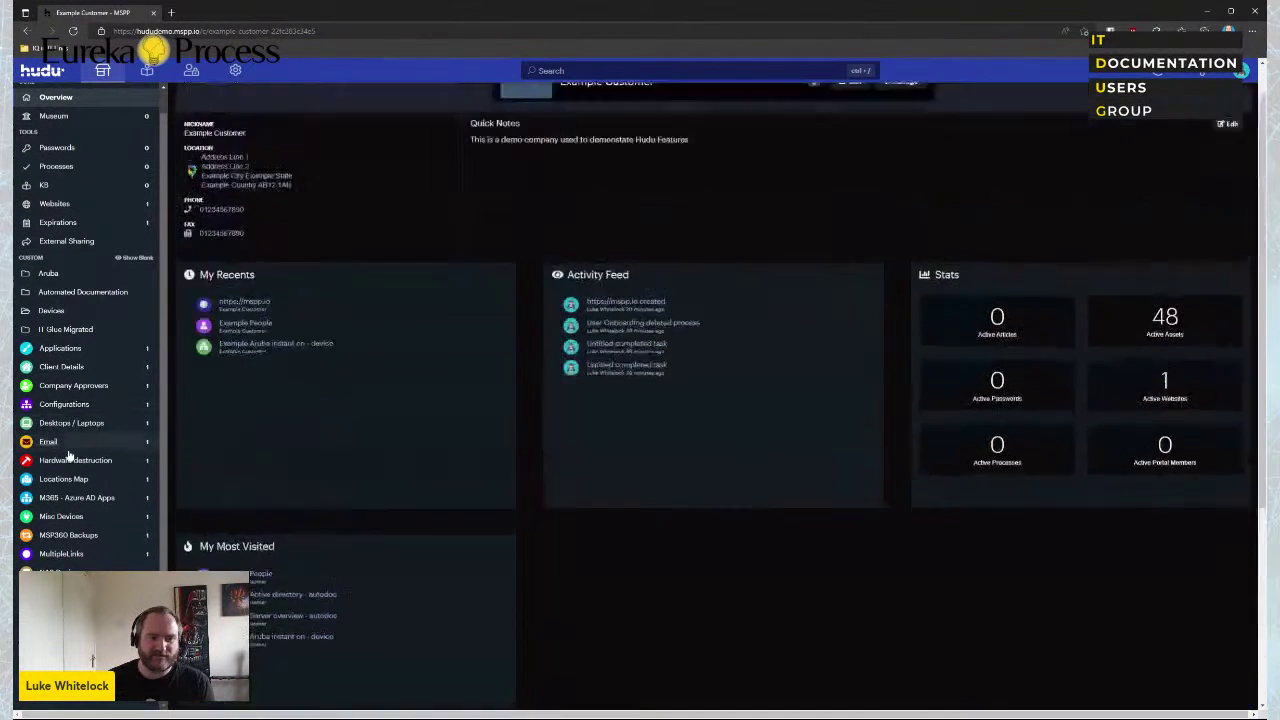
scroll(78, 435, "up", 5)
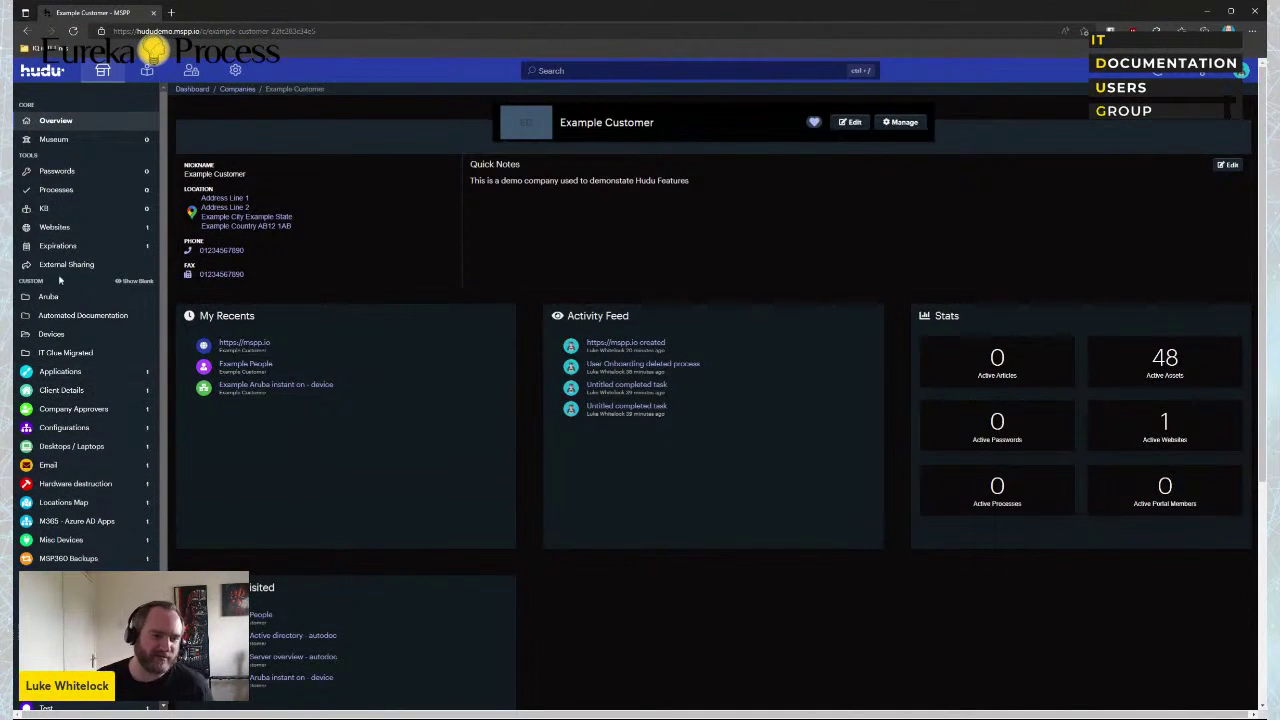
Open the Example Applications asset in edit mode and look over its Business Impact field
left_click(60, 372)
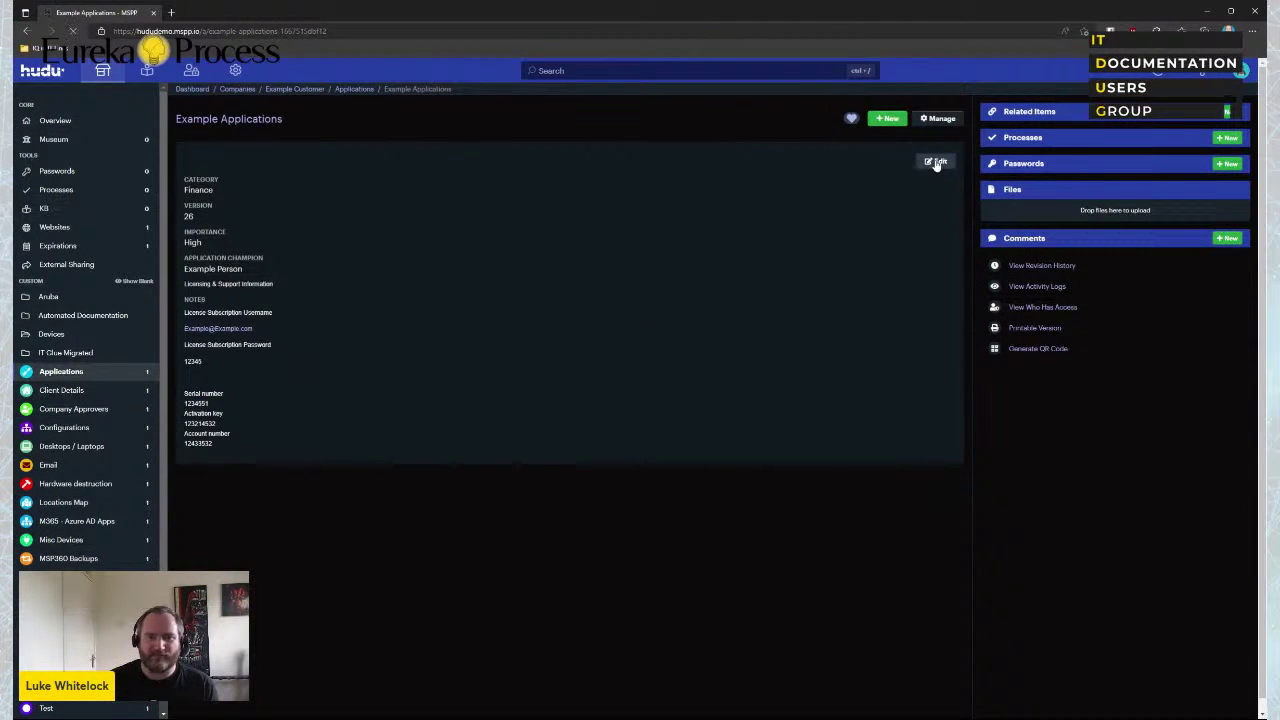
left_click(937, 162)
left_click(31, 354)
scroll(190, 360, "down", 1)
scroll(210, 465, "up", 1)
Bring up a blank New Field form in the Applications asset layout under Admin
left_click(235, 70)
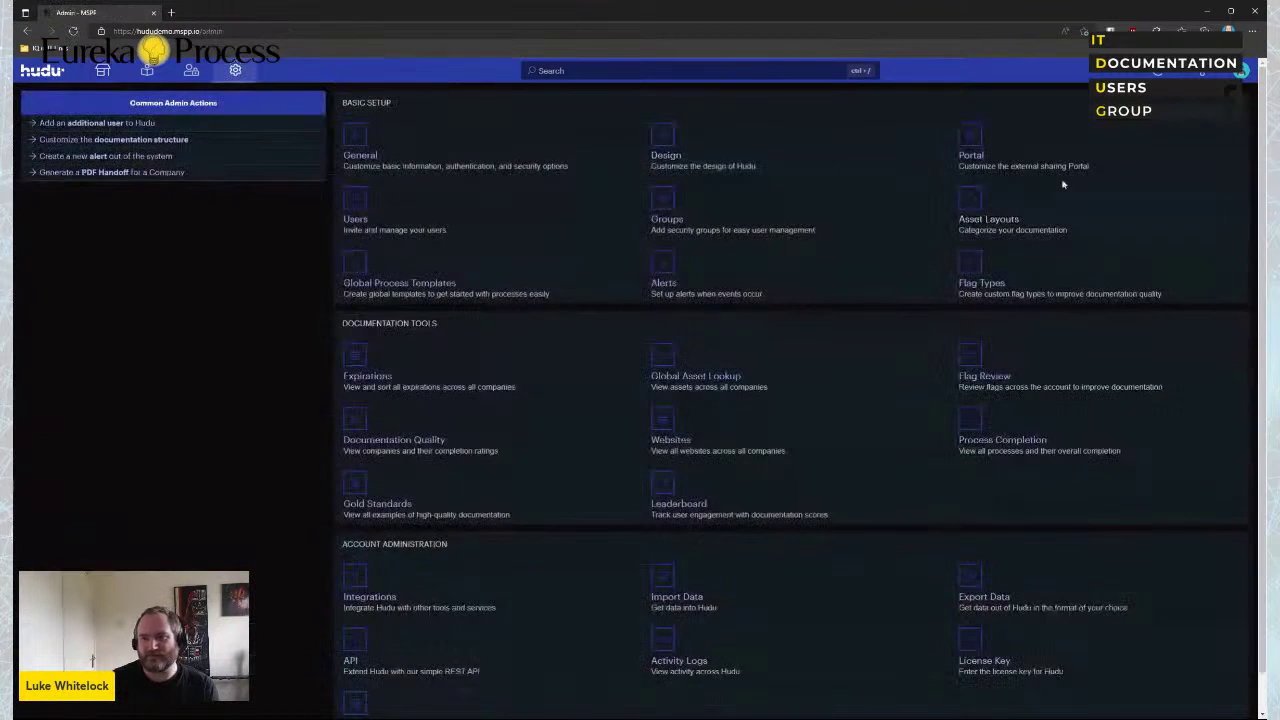
left_click(975, 215)
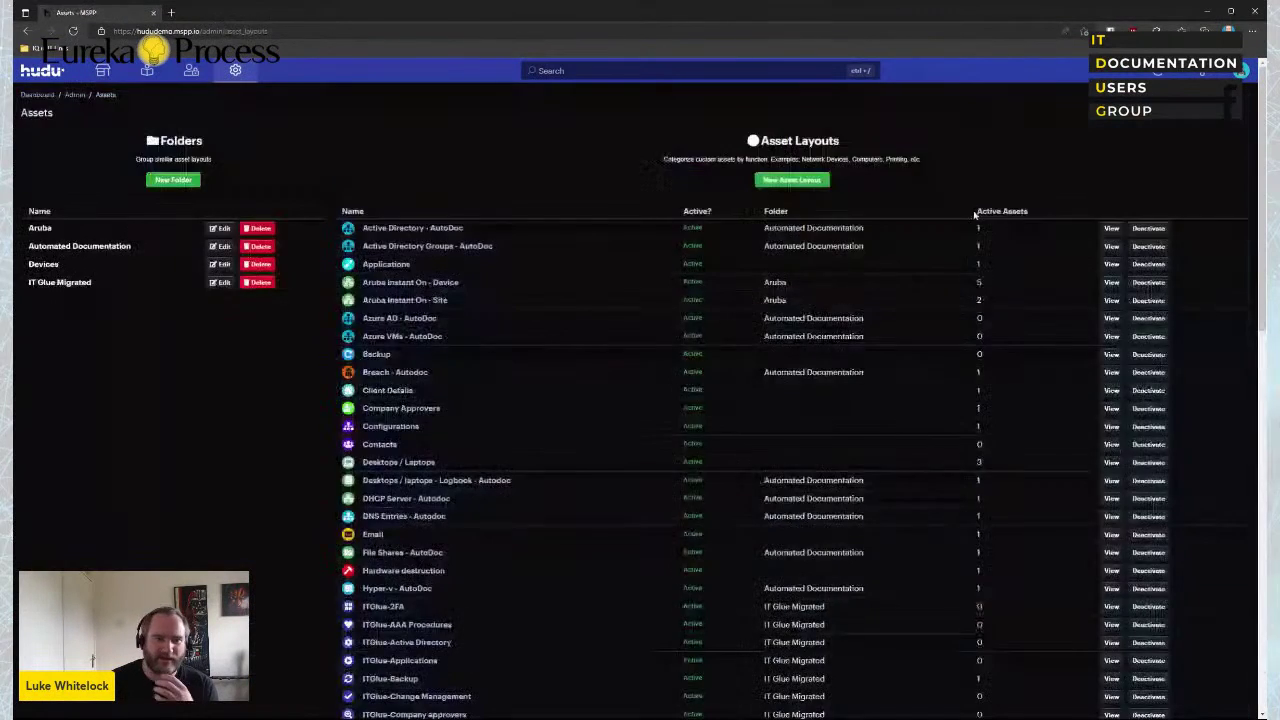
left_click(388, 264)
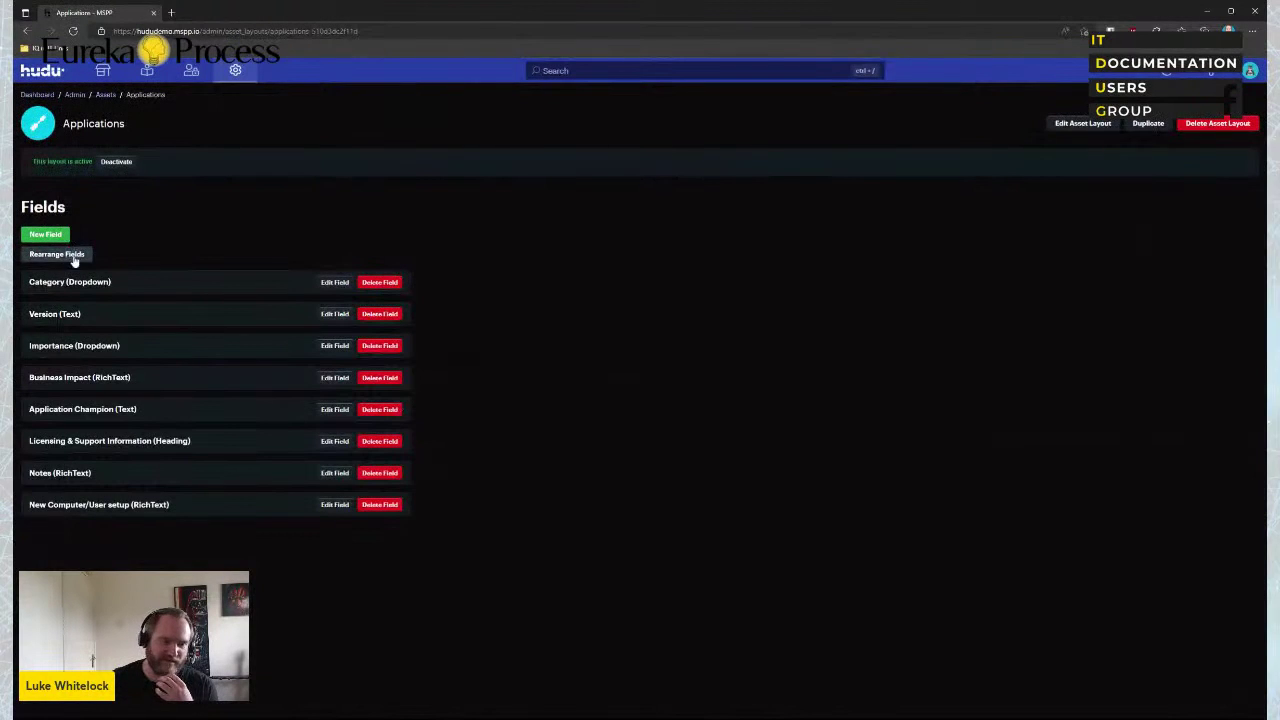
left_click(30, 236)
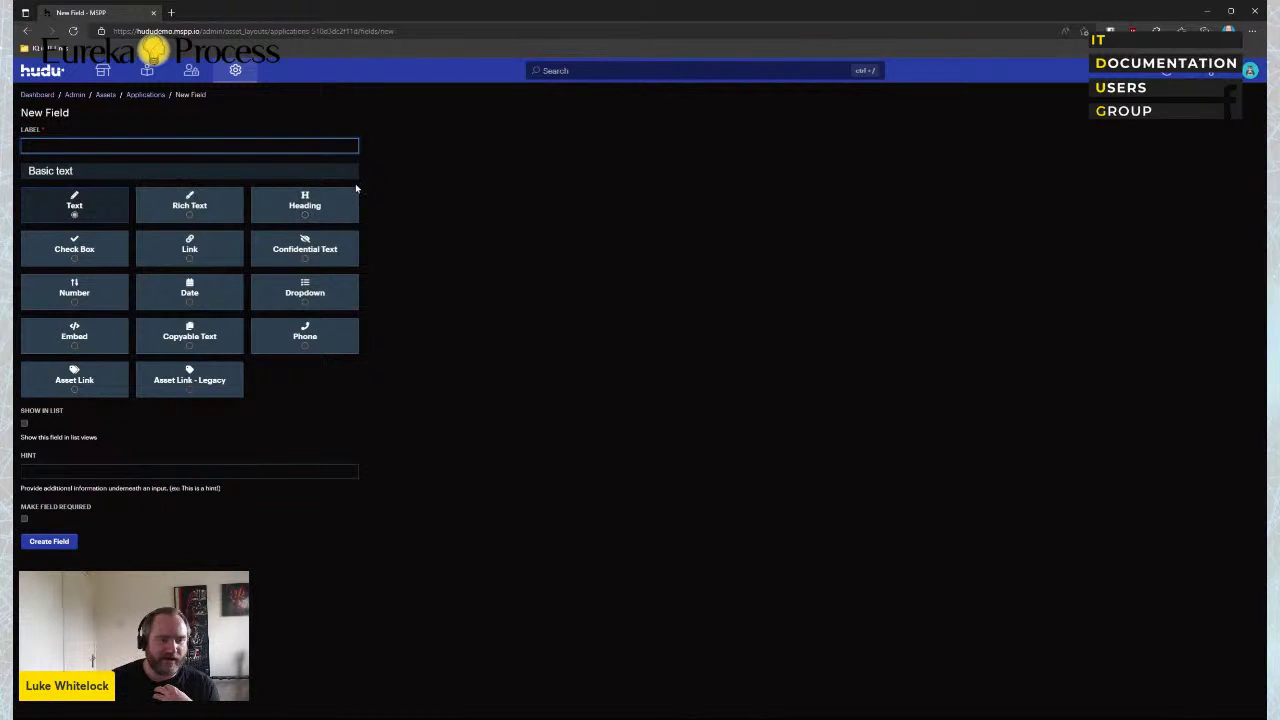
Return to Example Customer, expand and collapse the Aruba and Automated Documentation folders, then open Processes
left_click(102, 70)
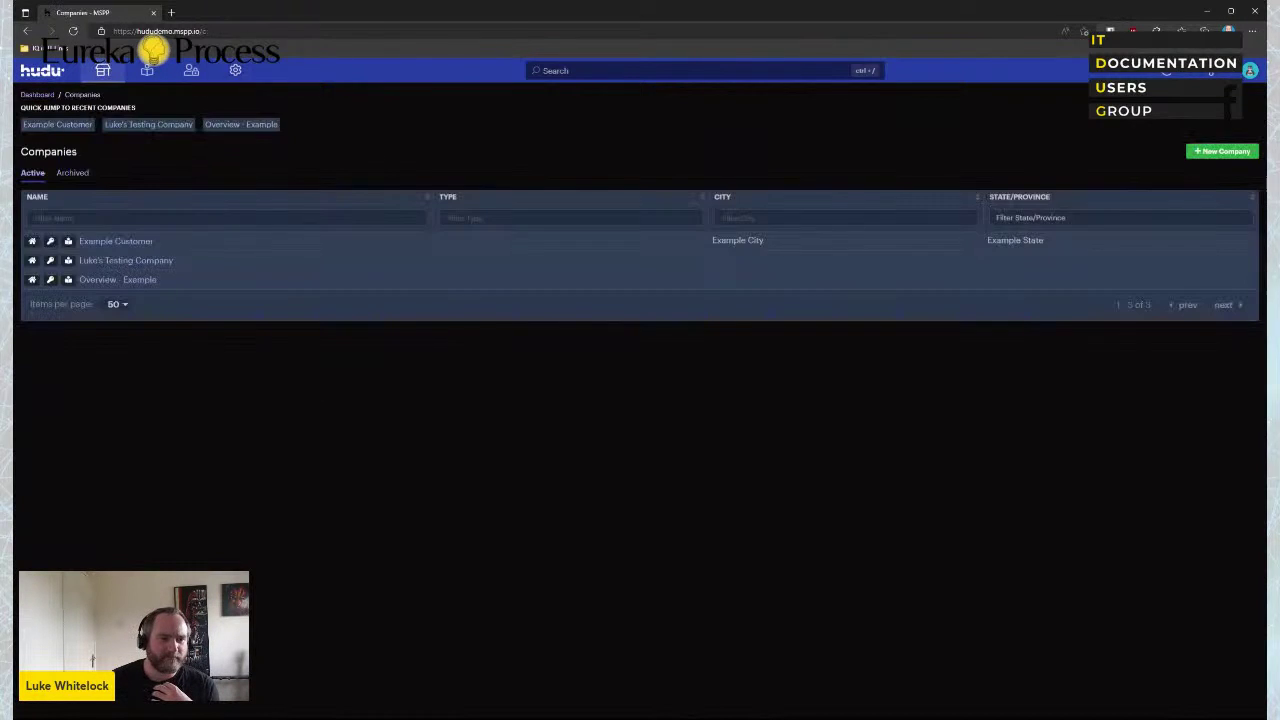
left_click(103, 242)
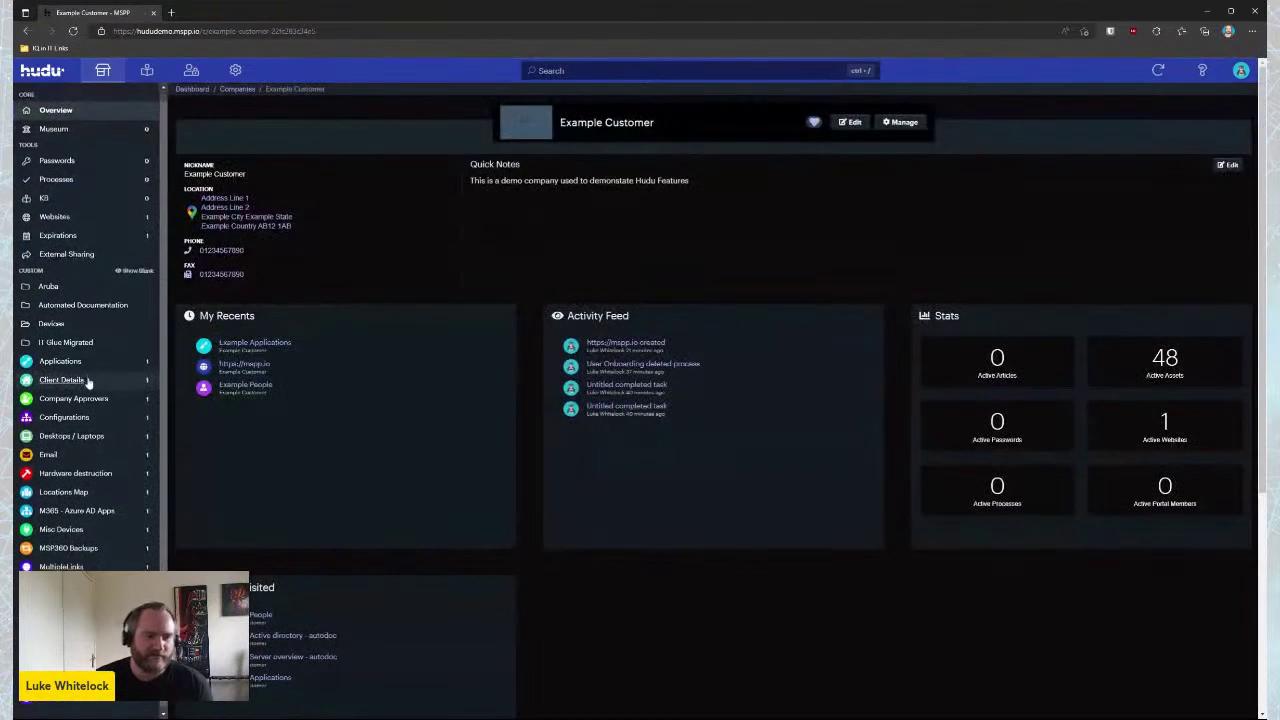
left_click(50, 283)
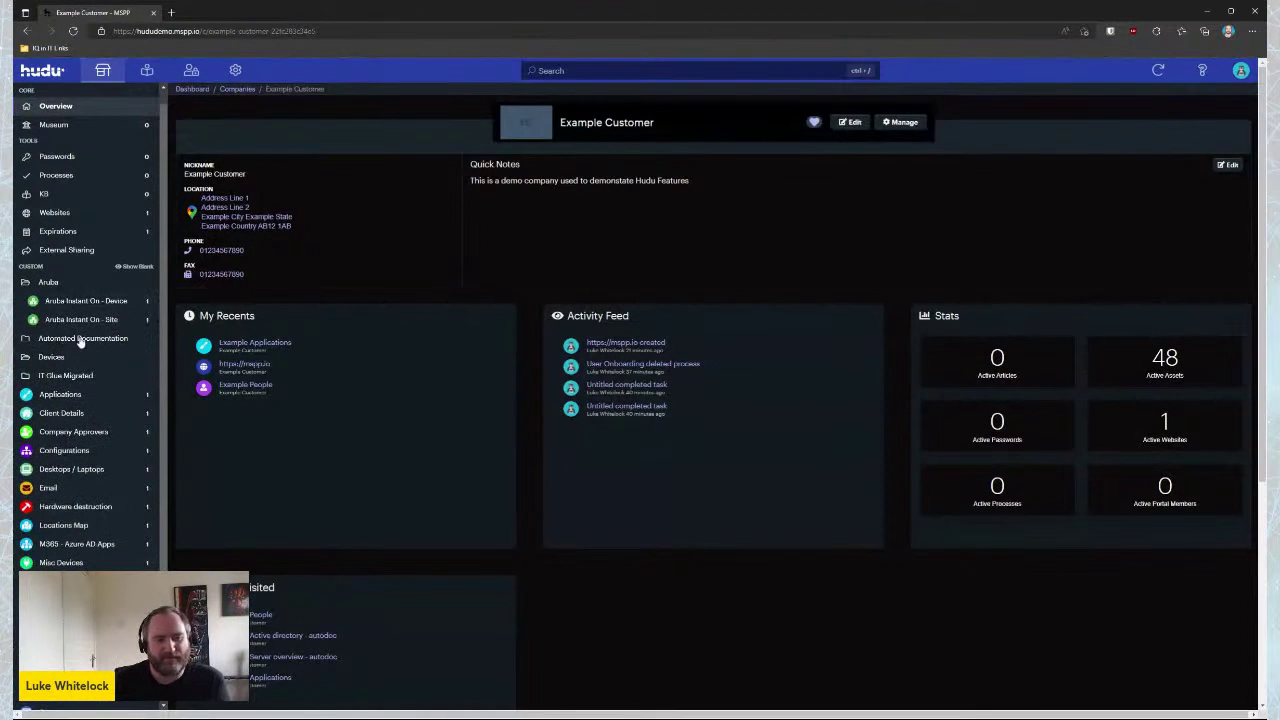
left_click(82, 338)
left_click(78, 339)
left_click(49, 284)
scroll(85, 380, "down", 2)
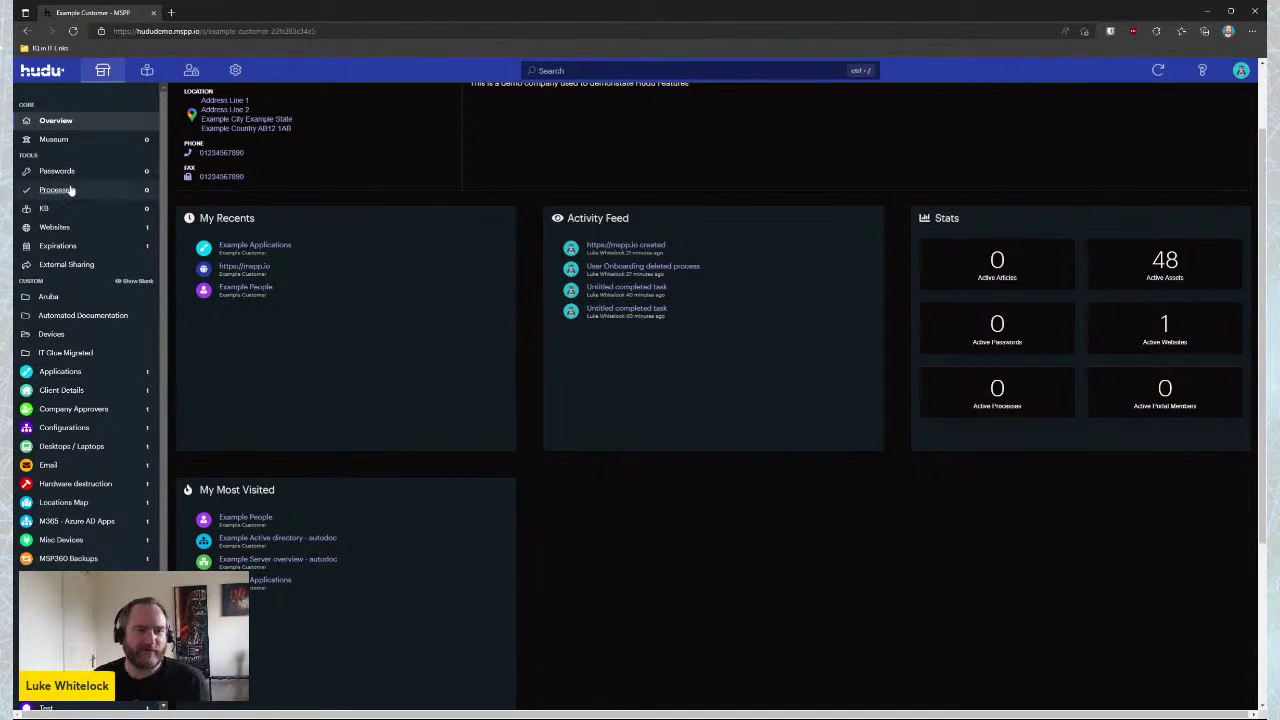
left_click(70, 190)
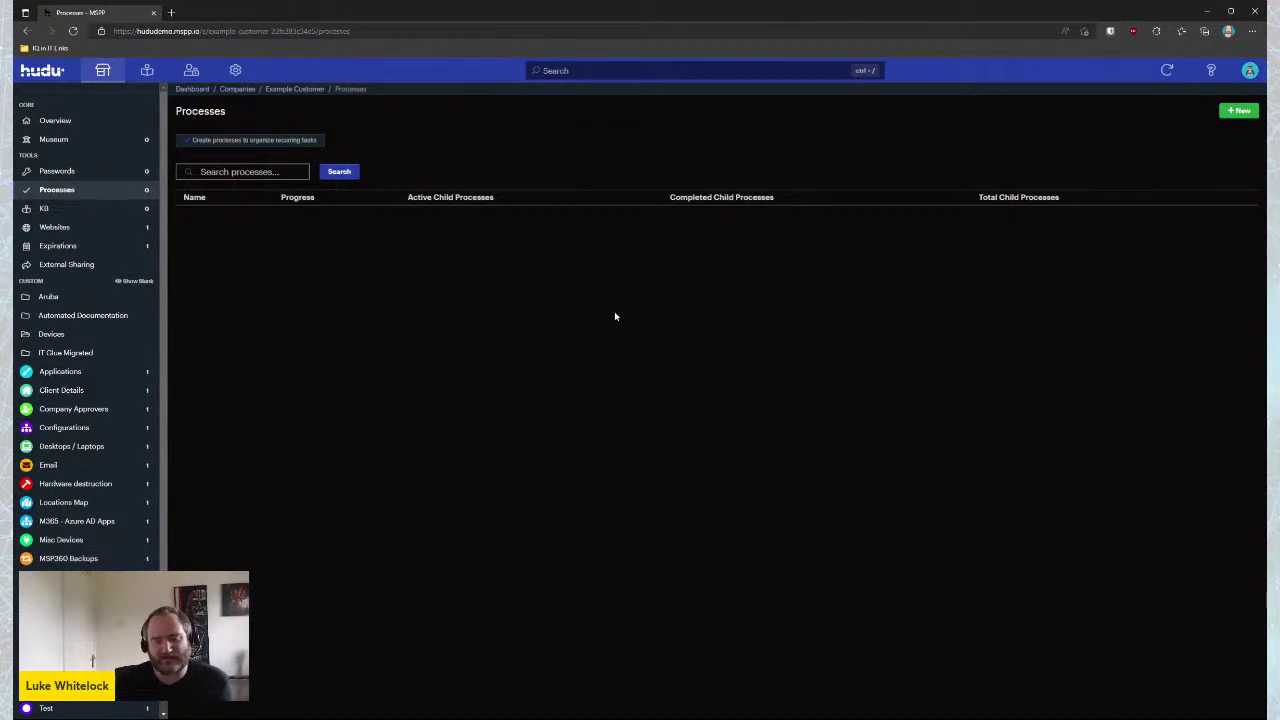
Create a process from the User Onboarding template and rename it 'User Onboarding Example Customer'
left_click(1240, 115)
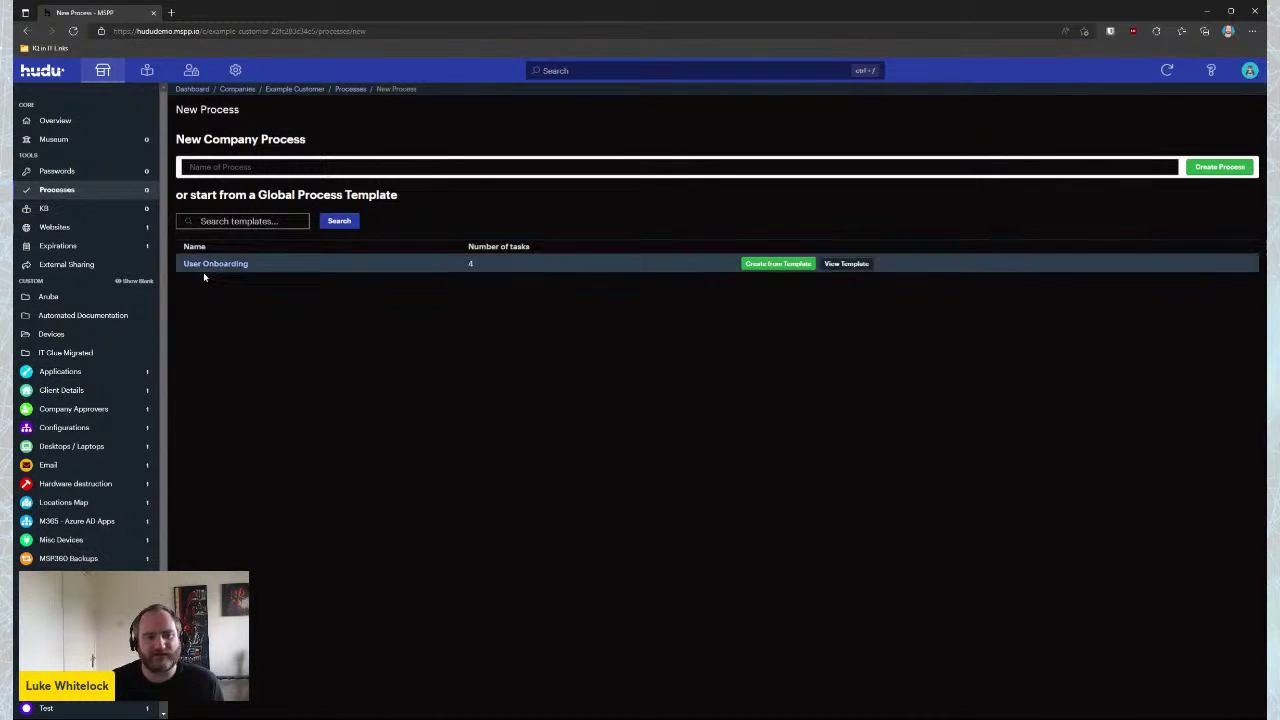
left_click(778, 263)
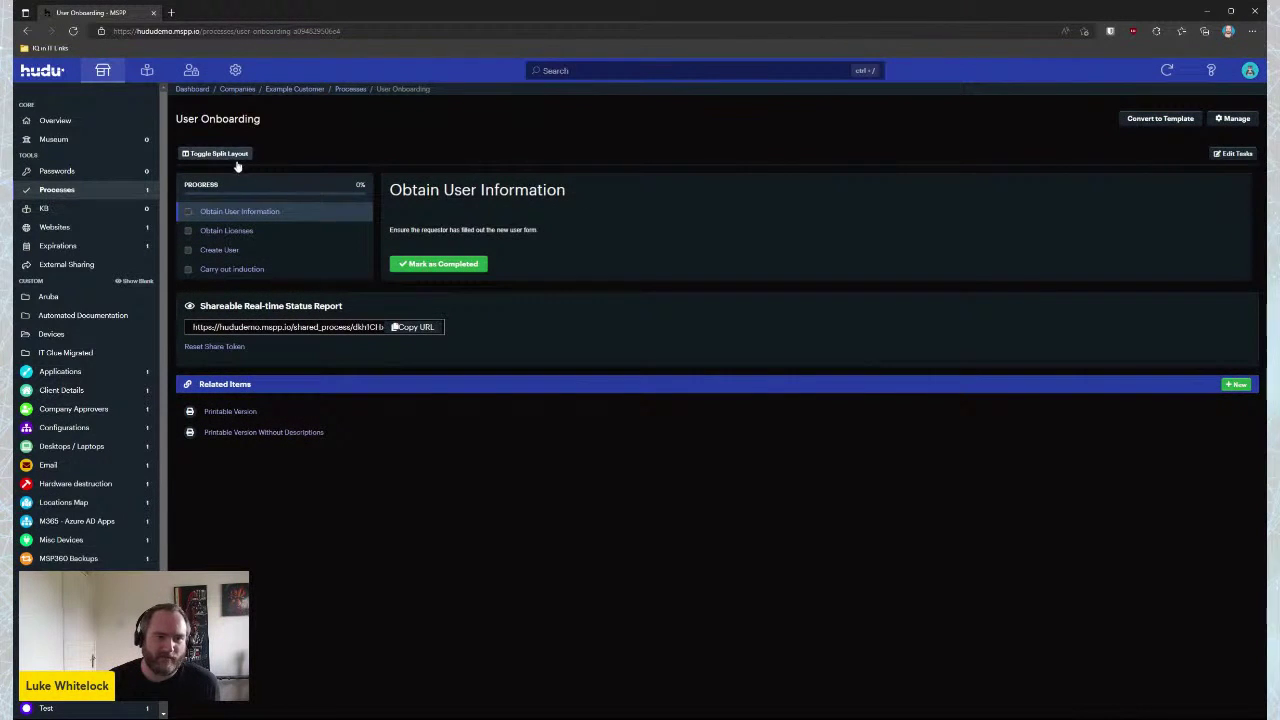
left_click(1235, 155)
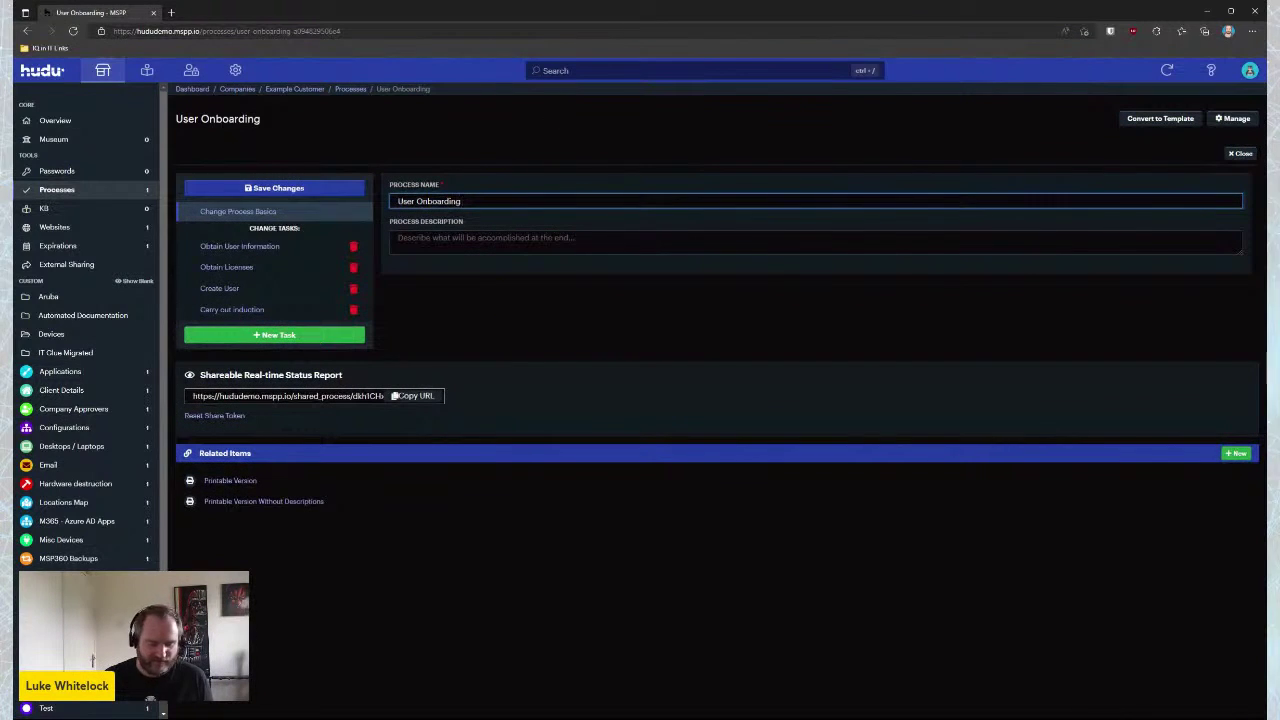
type("Example Cu")
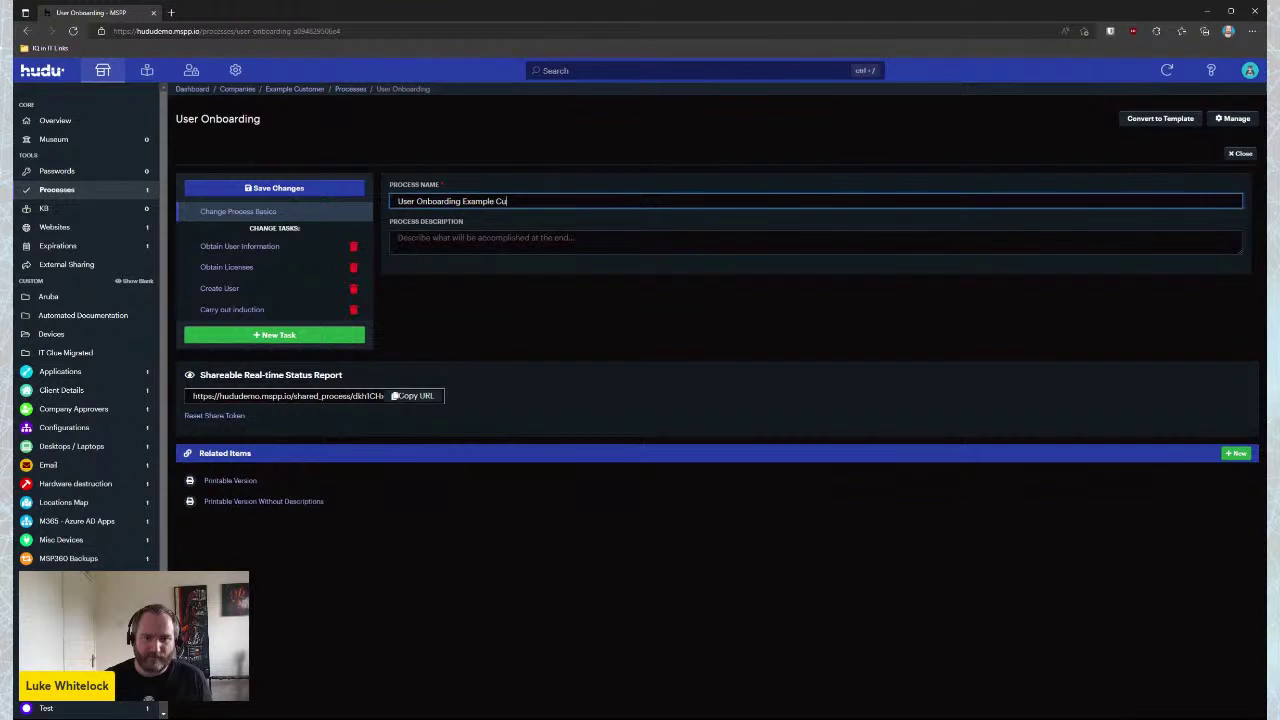
type("stomer")
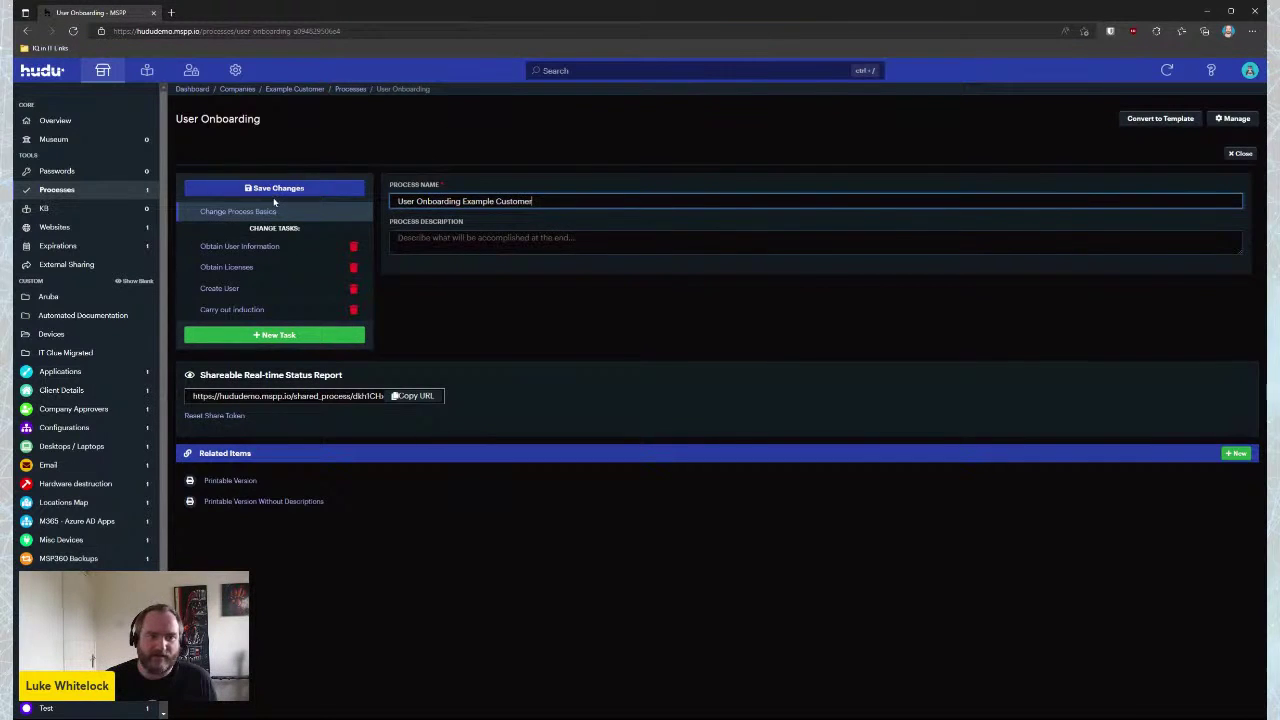
left_click(274, 189)
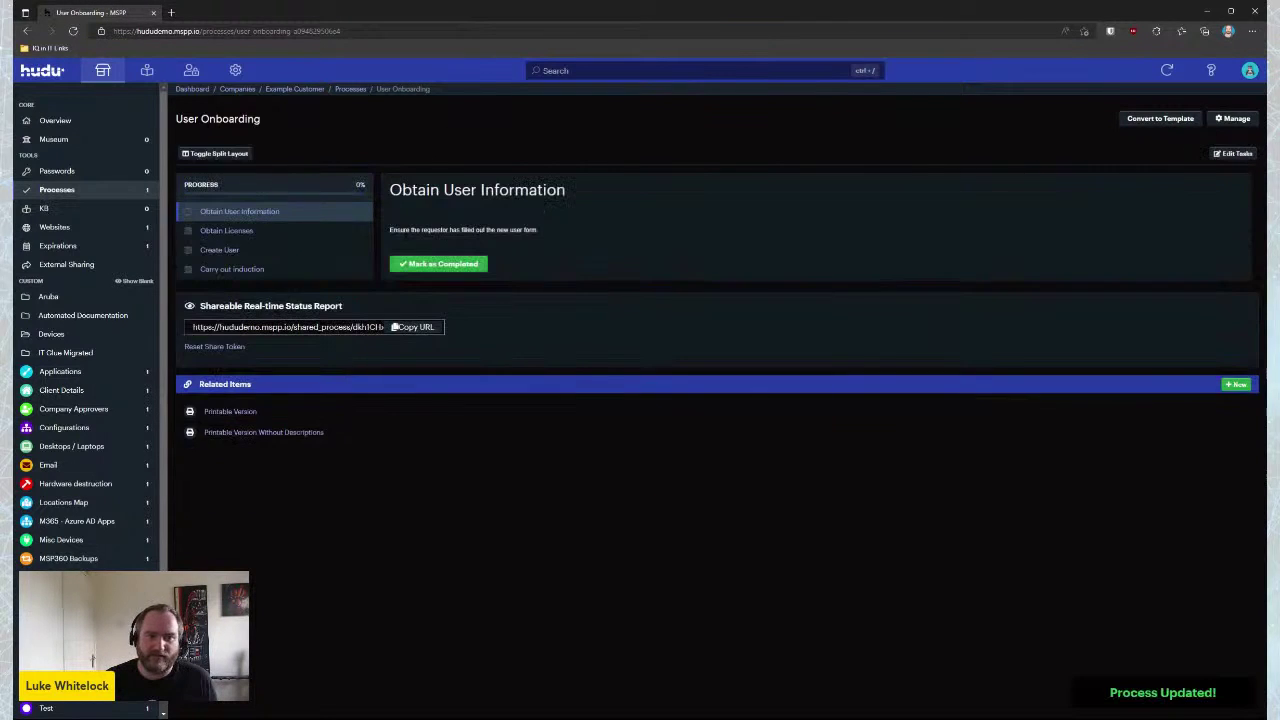
Convert the process into a template and start it for Example People
left_click(1138, 127)
scroll(62, 543, "down", 1)
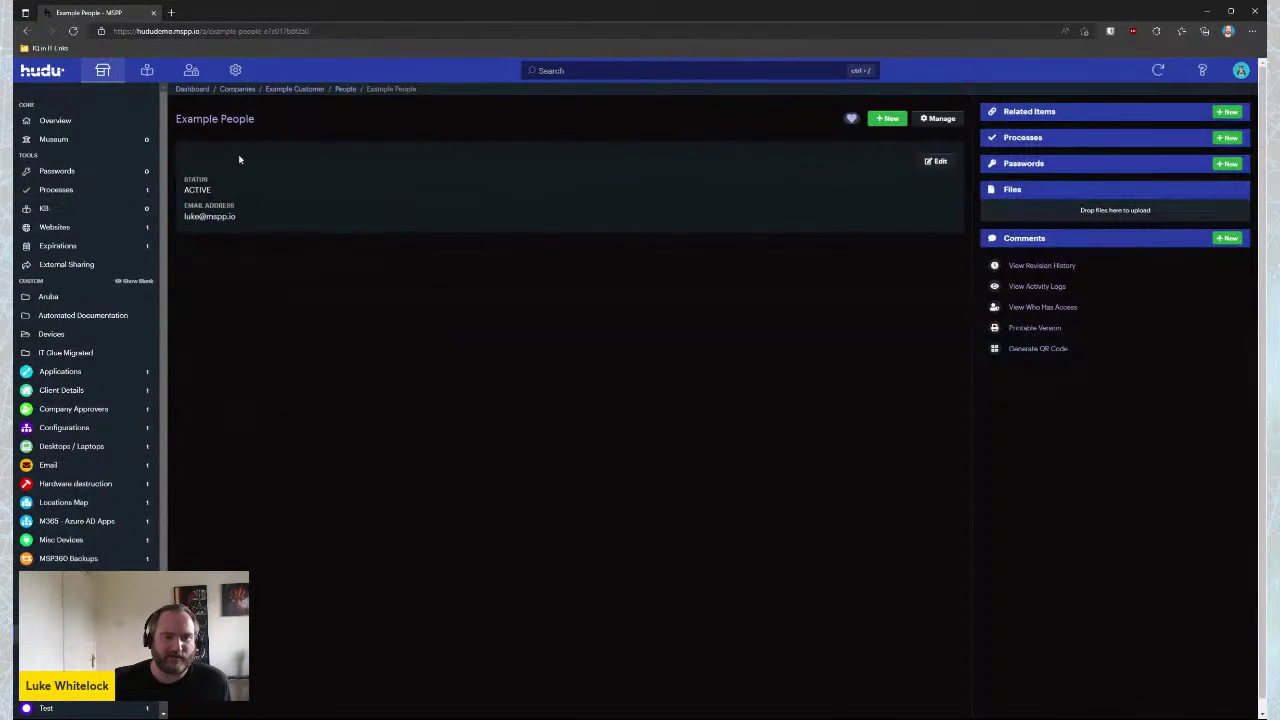
left_click(1228, 138)
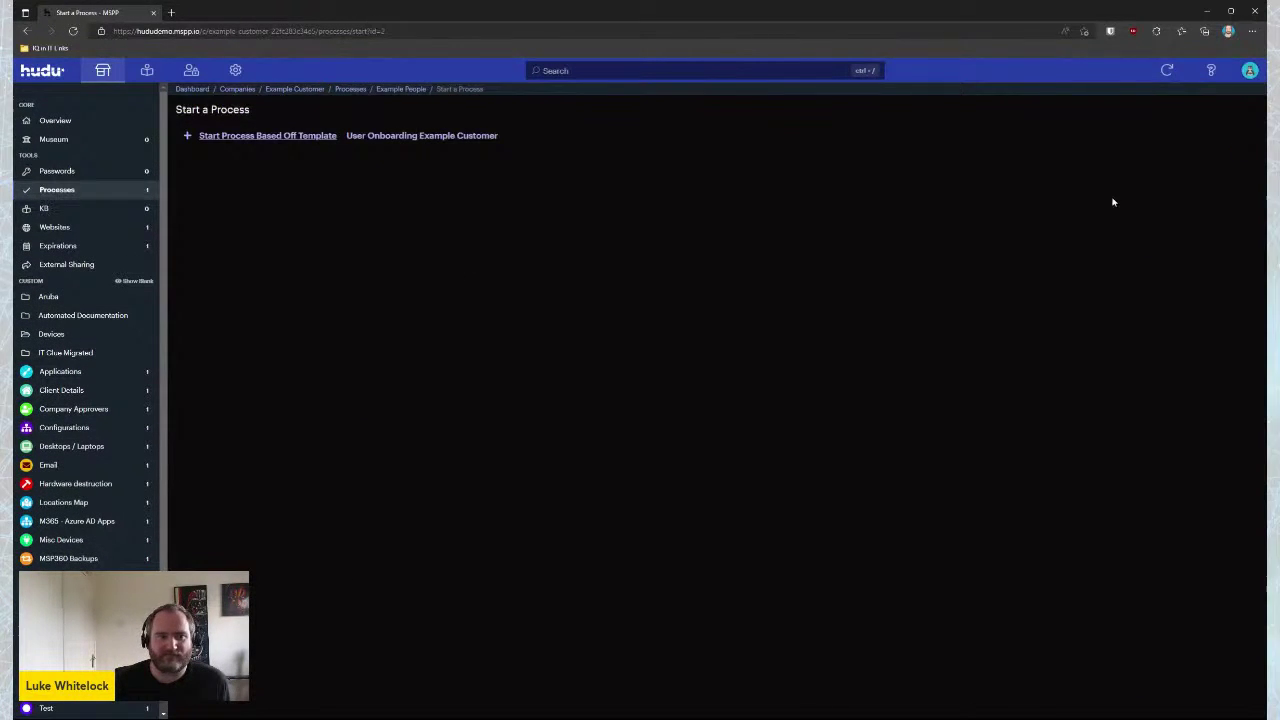
left_click(252, 137)
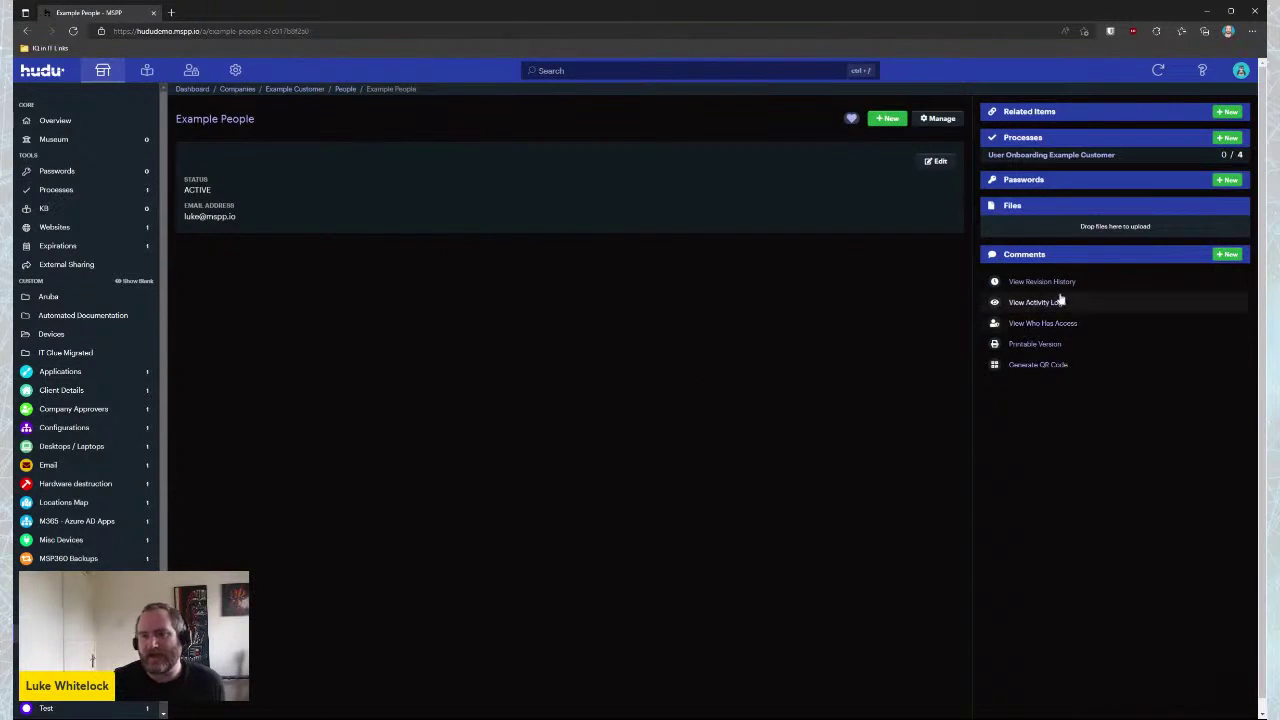
left_click(1051, 158)
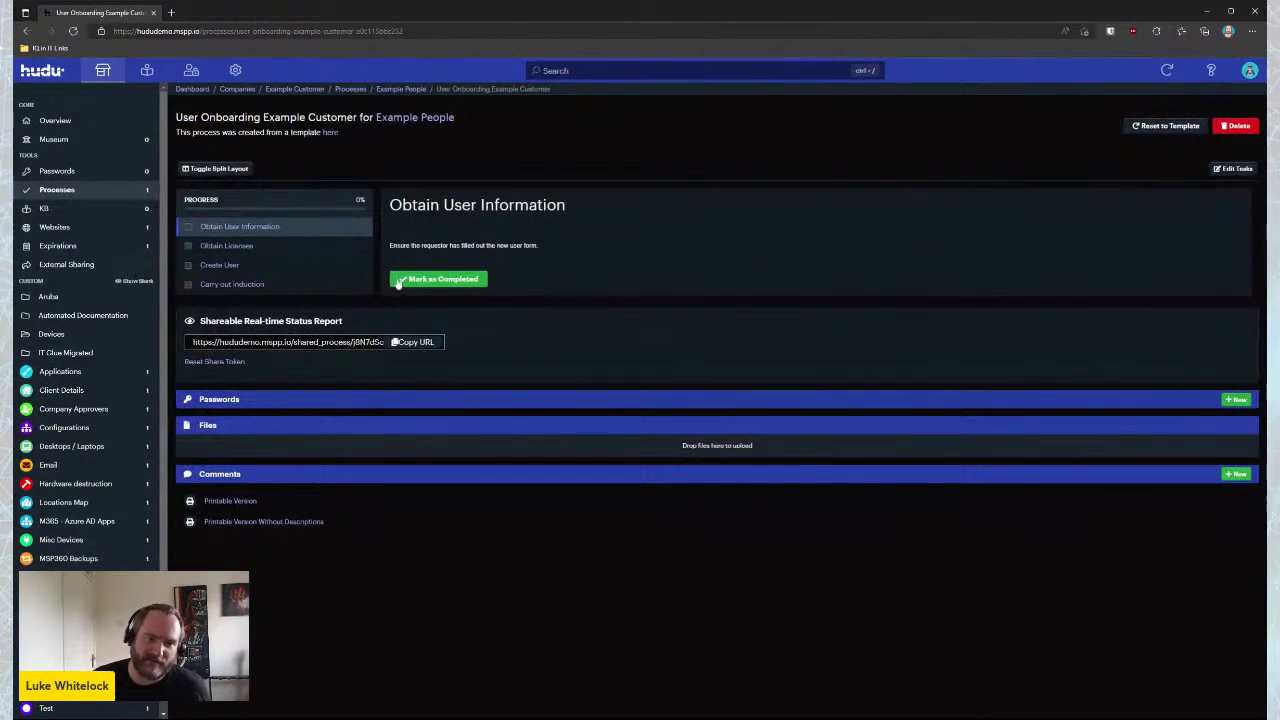
Copy the process's share link and load the shared status page in a new tab
left_click(416, 342)
left_click(172, 12)
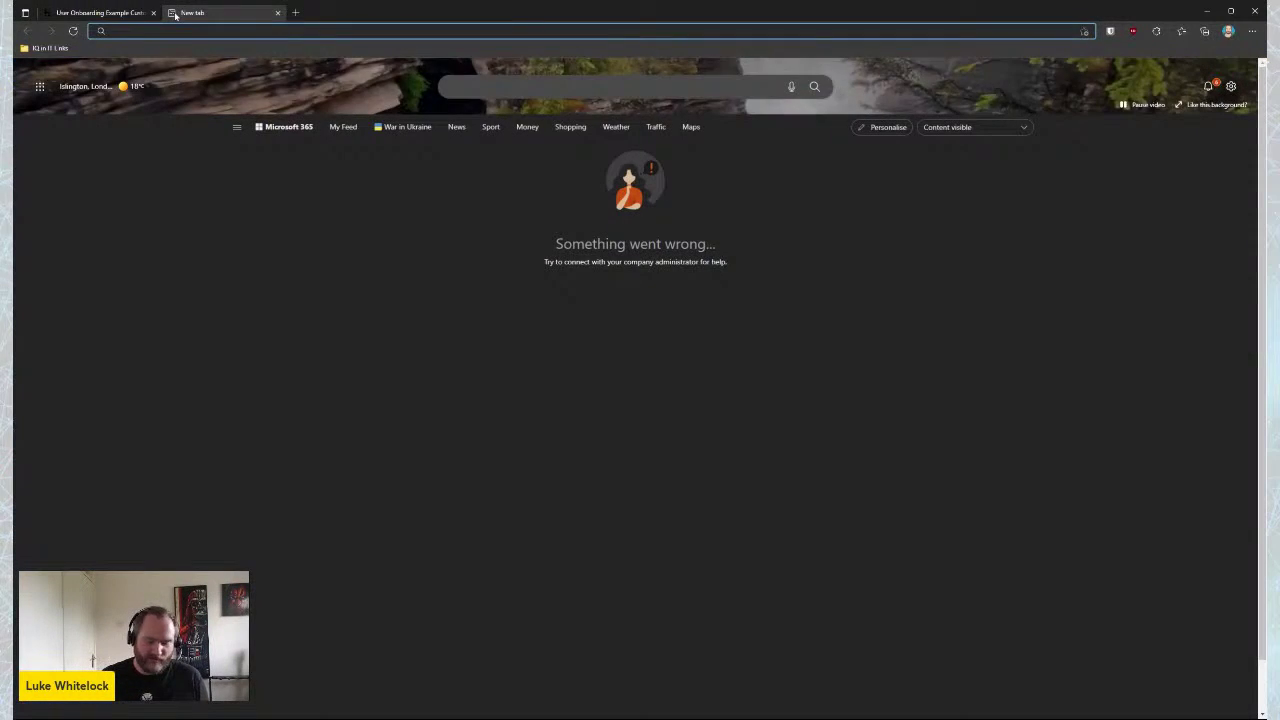
key("ctrl+v")
key("Return")
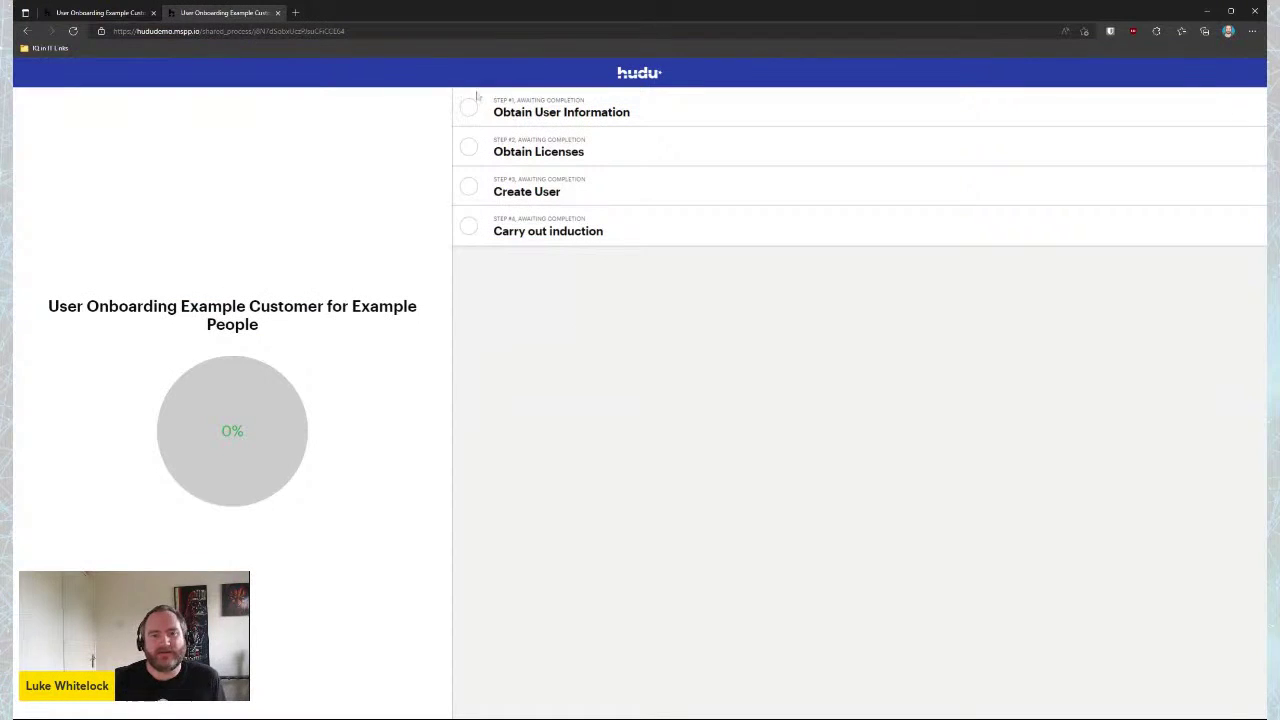
Complete Obtain User Information and Obtain Licenses, then refresh the shared page to show 50%
left_click(97, 13)
left_click(188, 227)
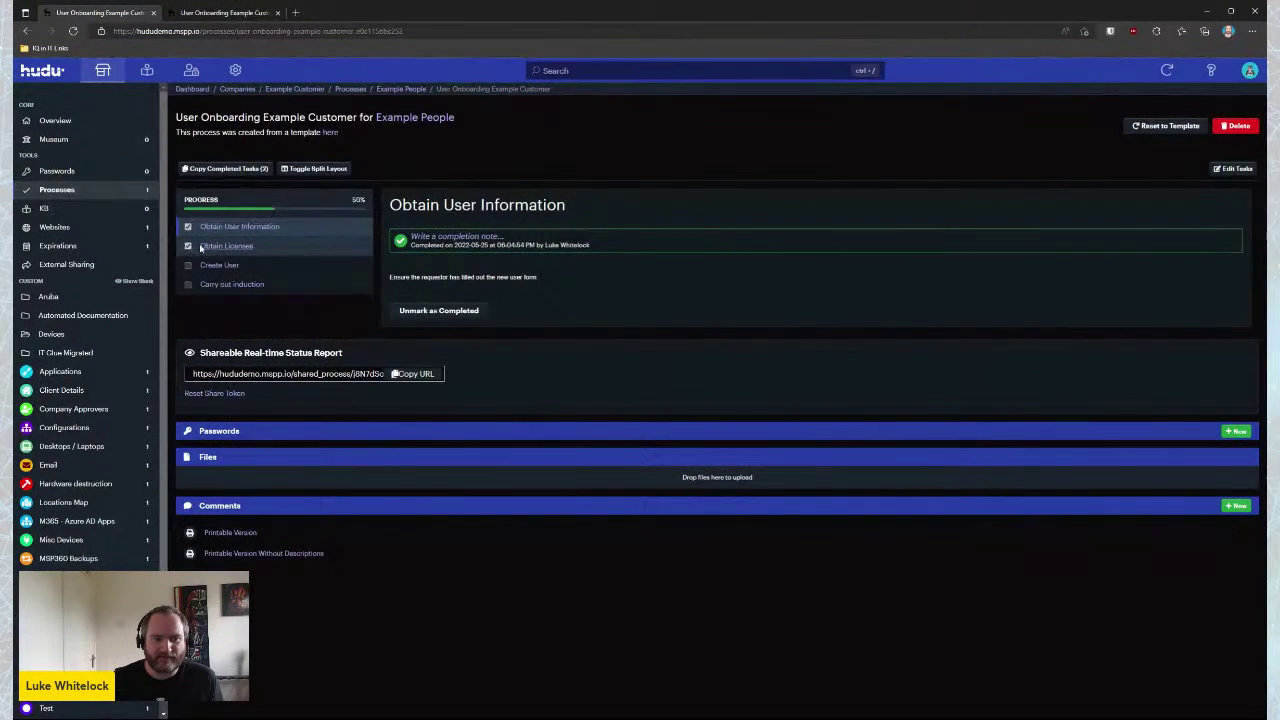
left_click(188, 246)
left_click(225, 12)
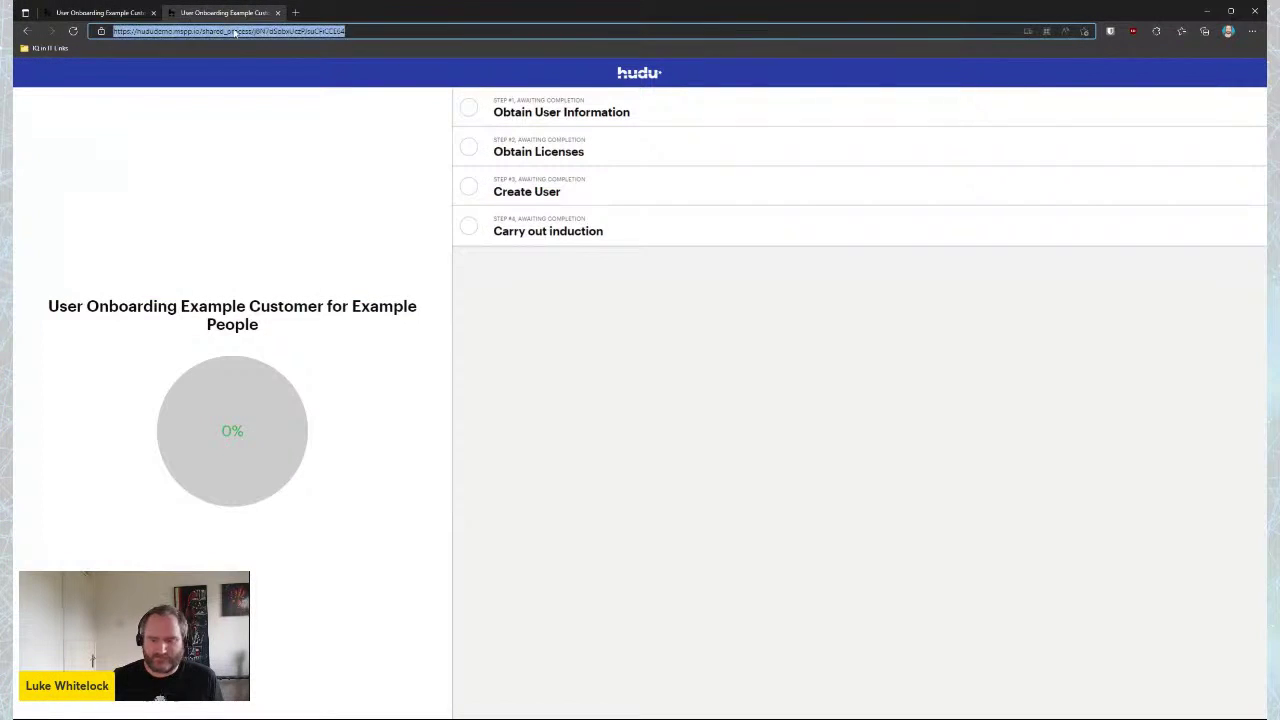
key("F5")
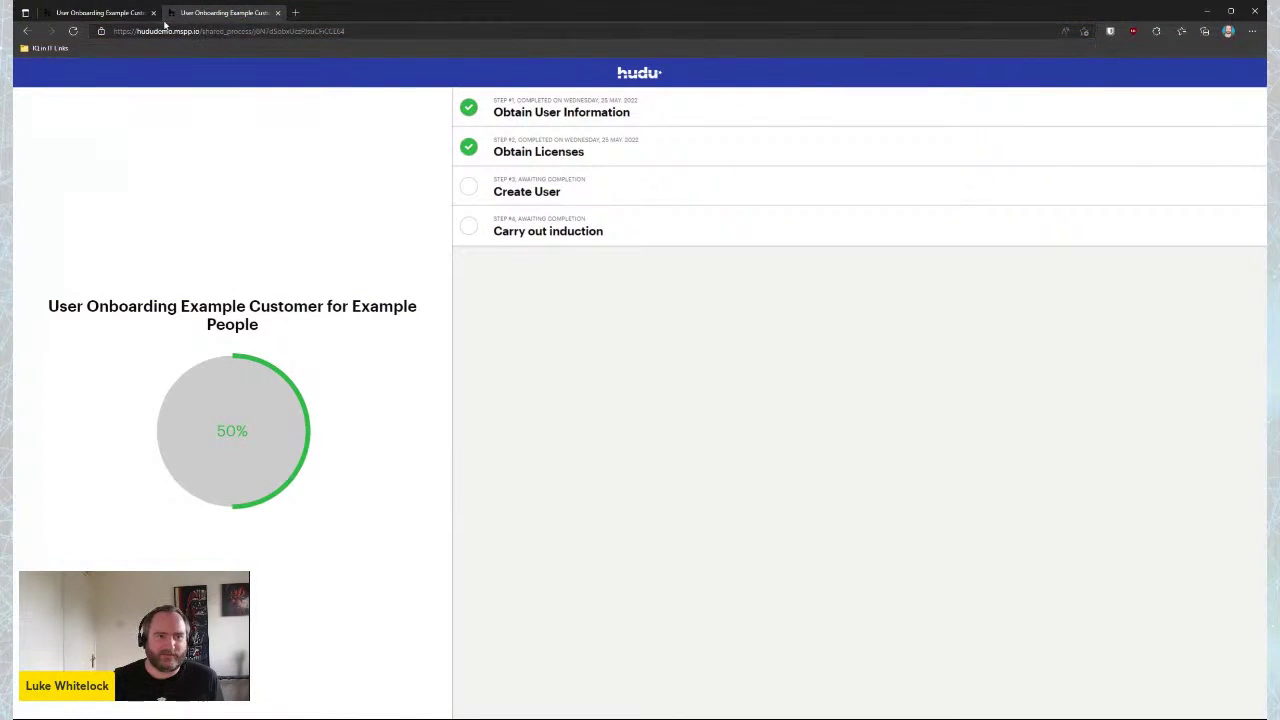
left_click(97, 13)
scroll(107, 410, "down", 1)
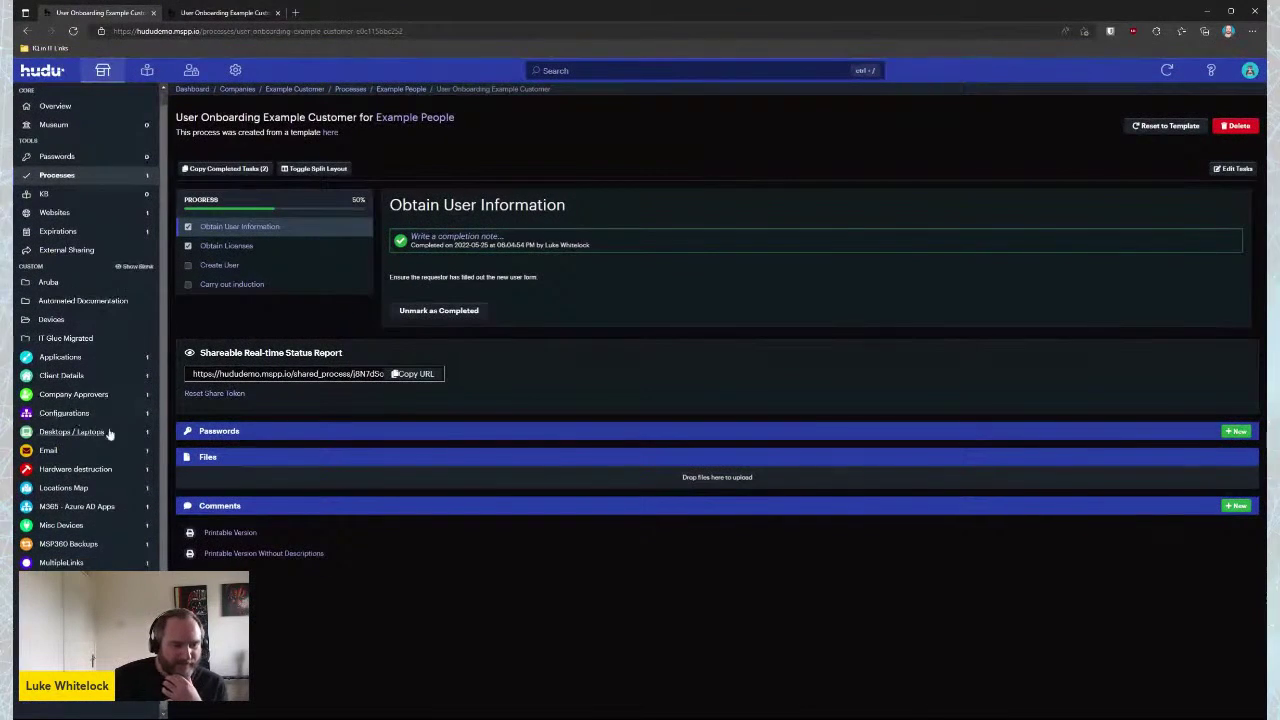
scroll(107, 381, "up", 1)
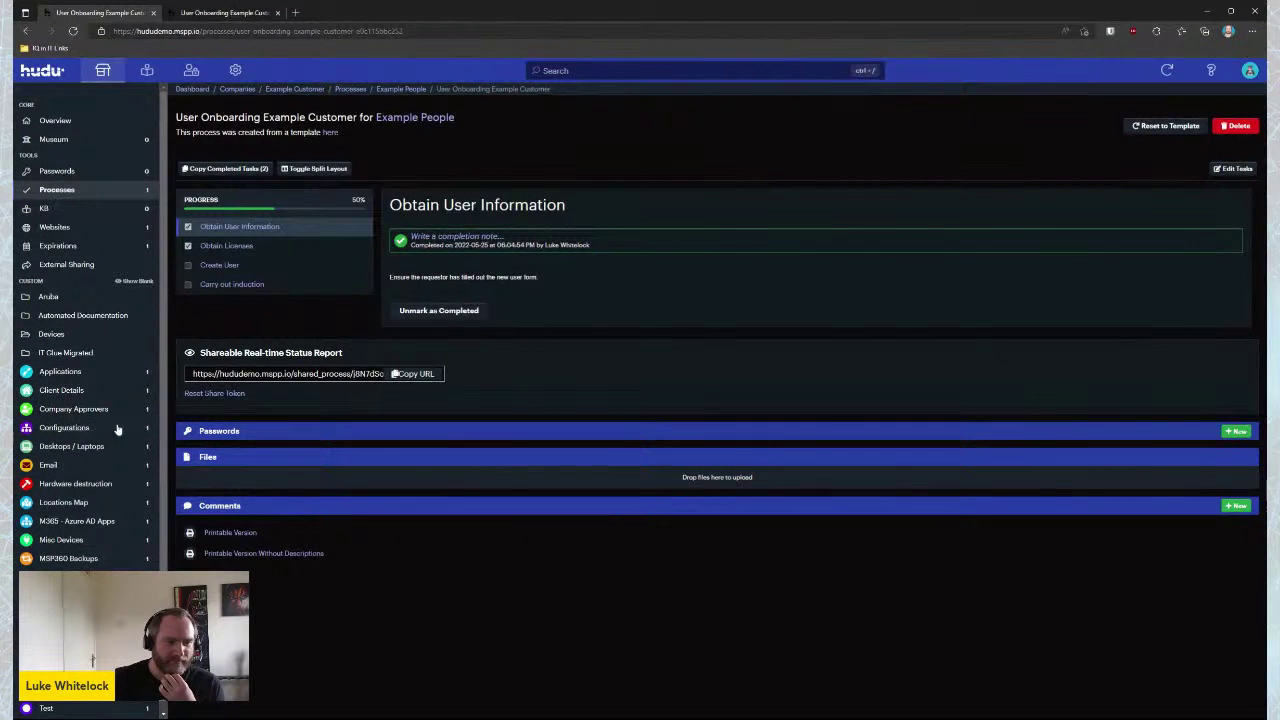
Check mspp.io's DNS and SSL record, then list expirations showing its SSL certificate ending 03 Jul. 2022
left_click(65, 229)
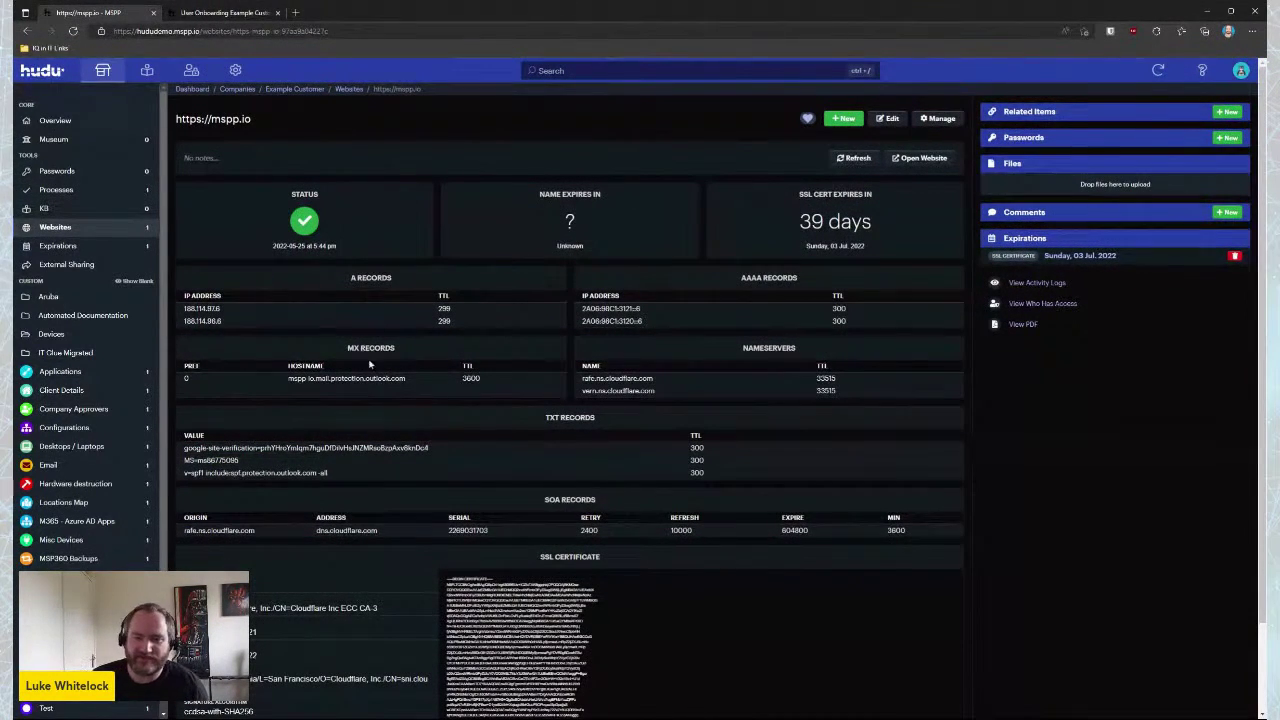
scroll(480, 440, "down", 2)
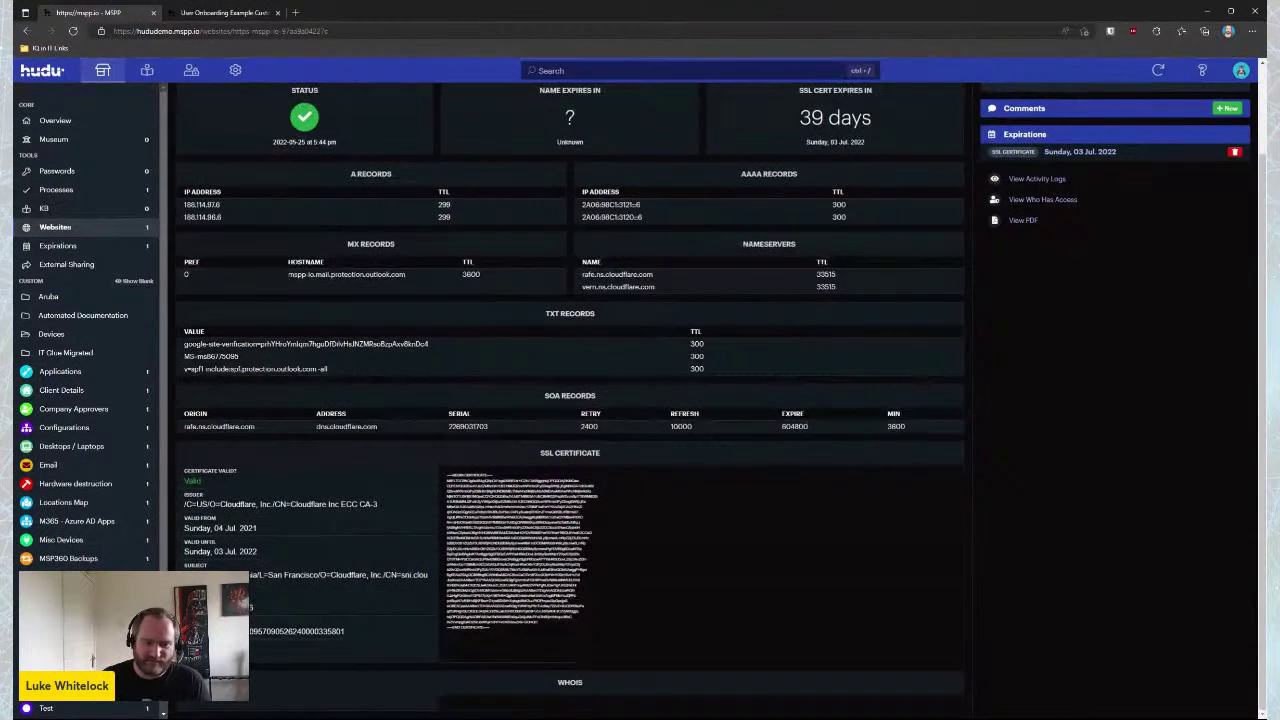
scroll(490, 437, "up", 2)
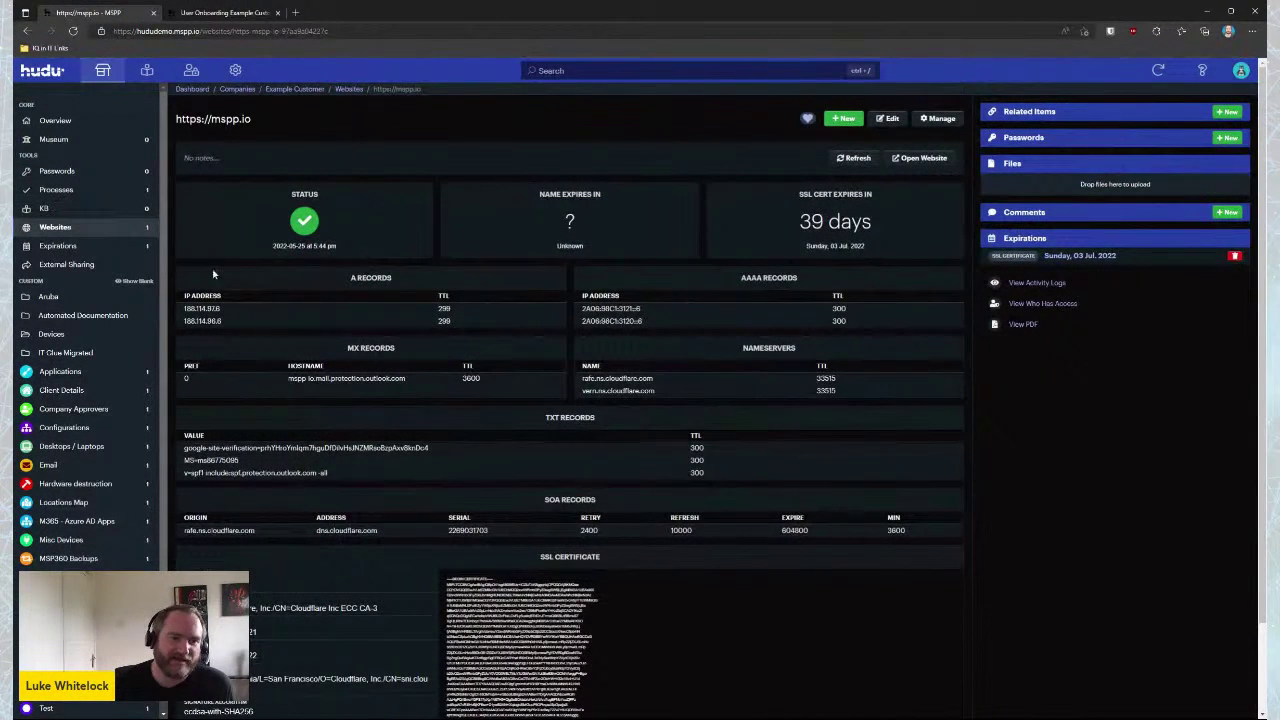
left_click(57, 246)
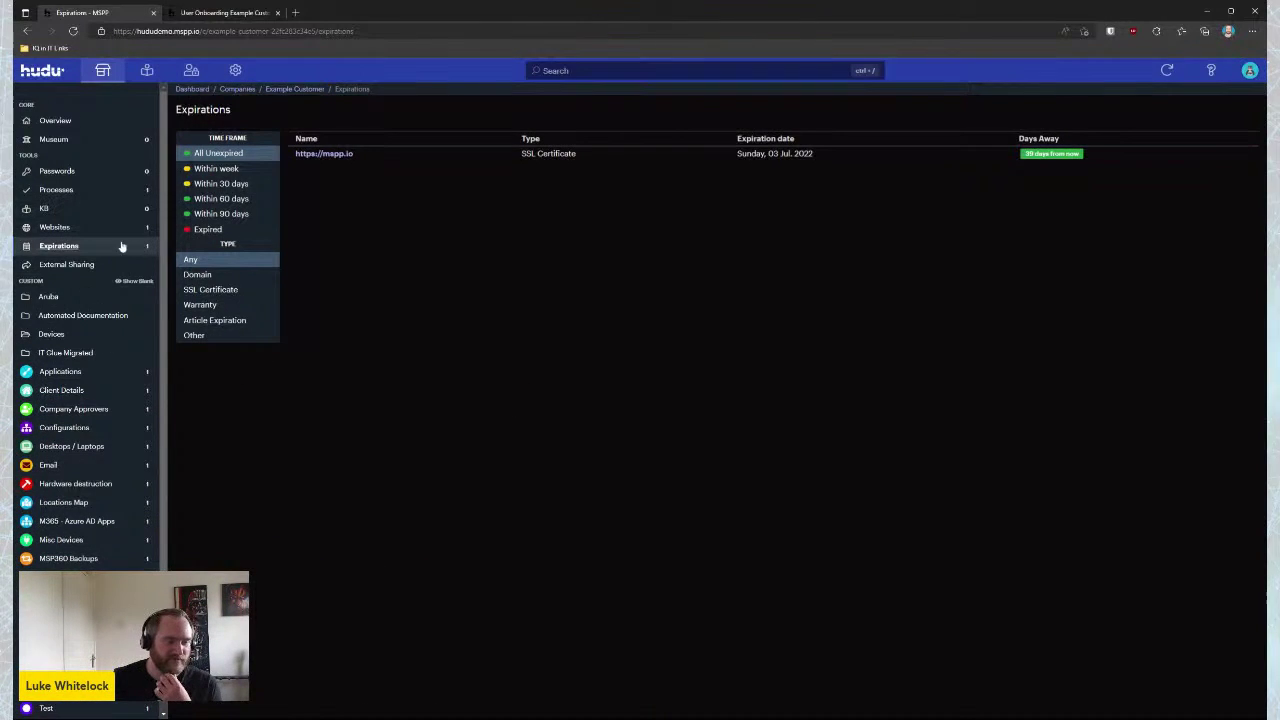
Heart Example Customer's overview and the Example Applications record, then go to the customer's empty Knowledge Base
left_click(55, 120)
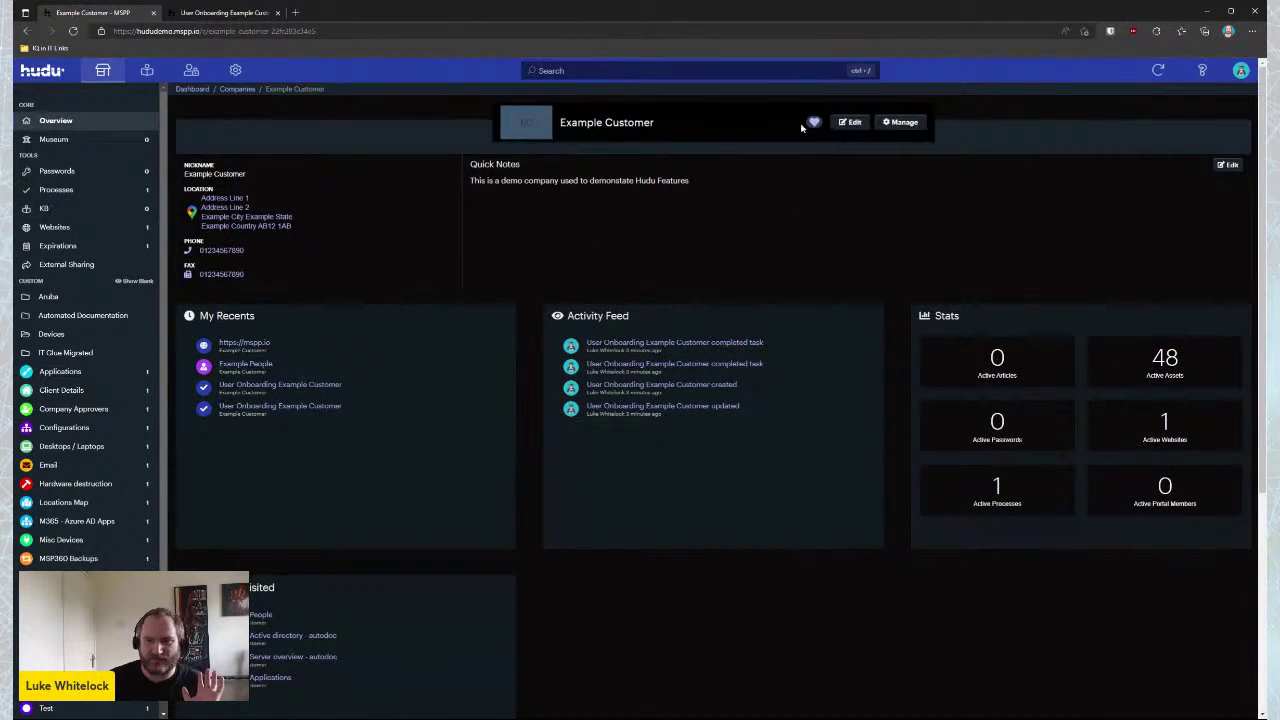
left_click(814, 122)
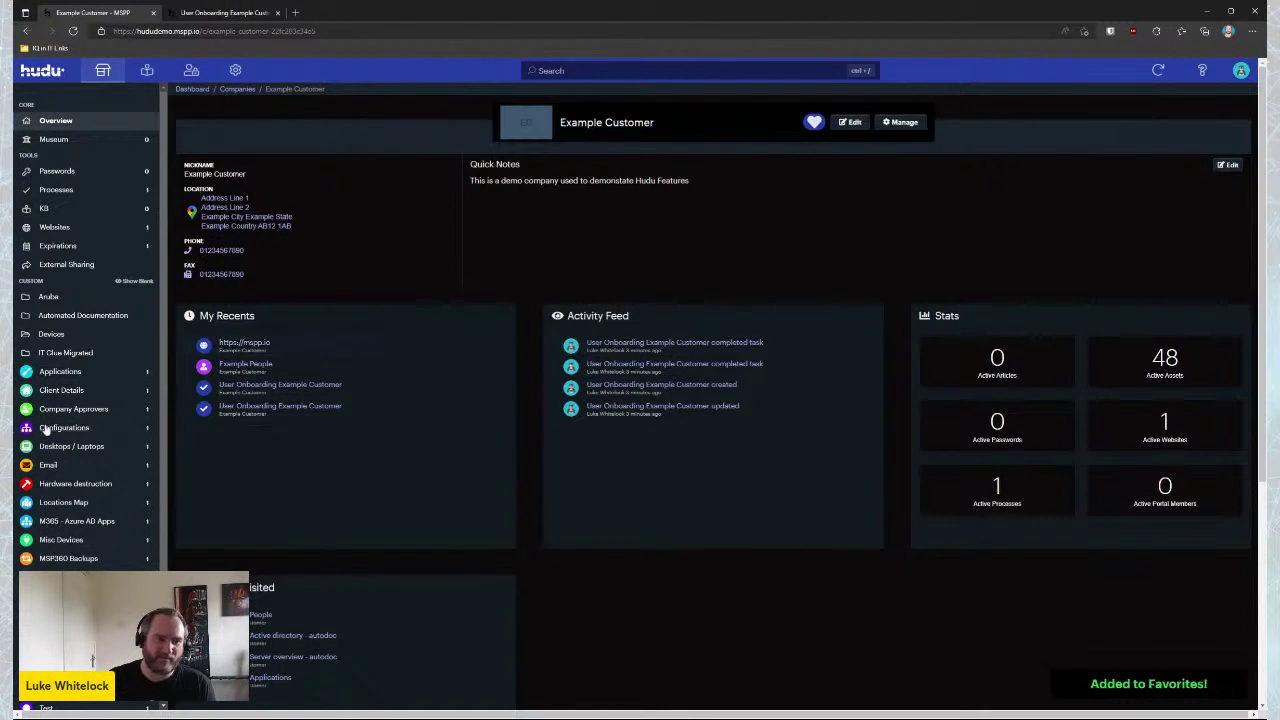
left_click(60, 371)
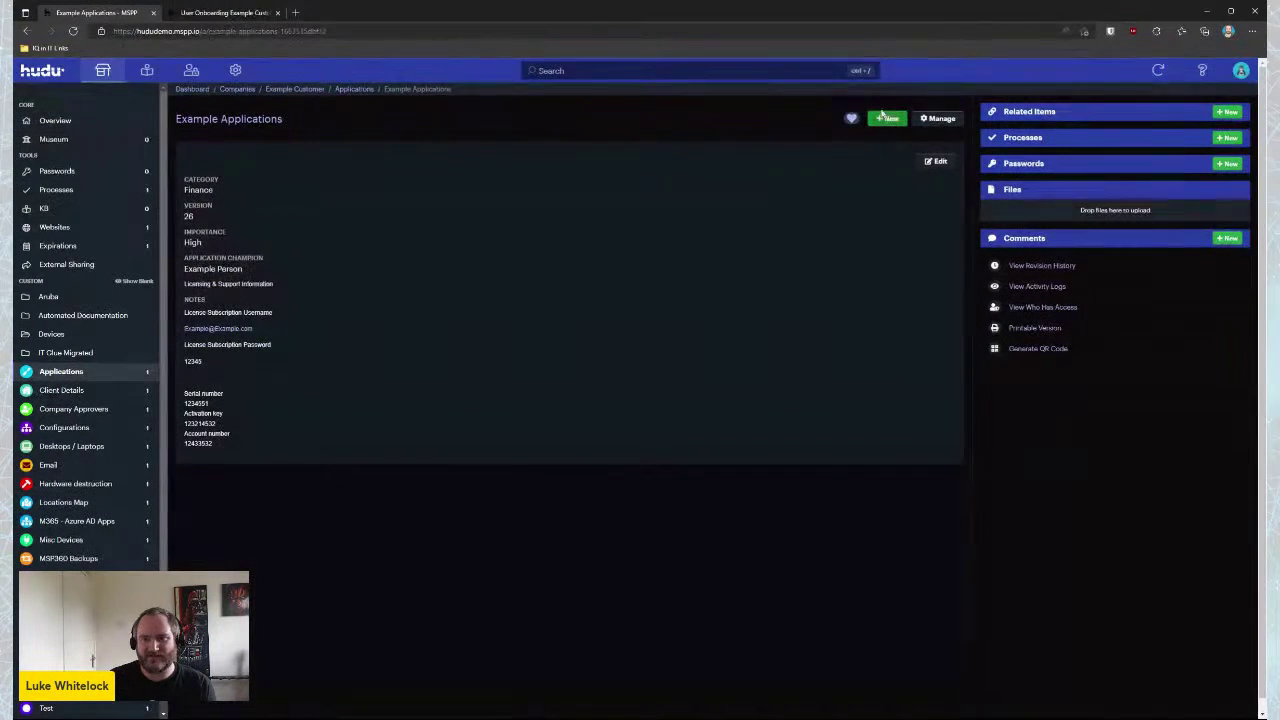
left_click(851, 118)
left_click(54, 214)
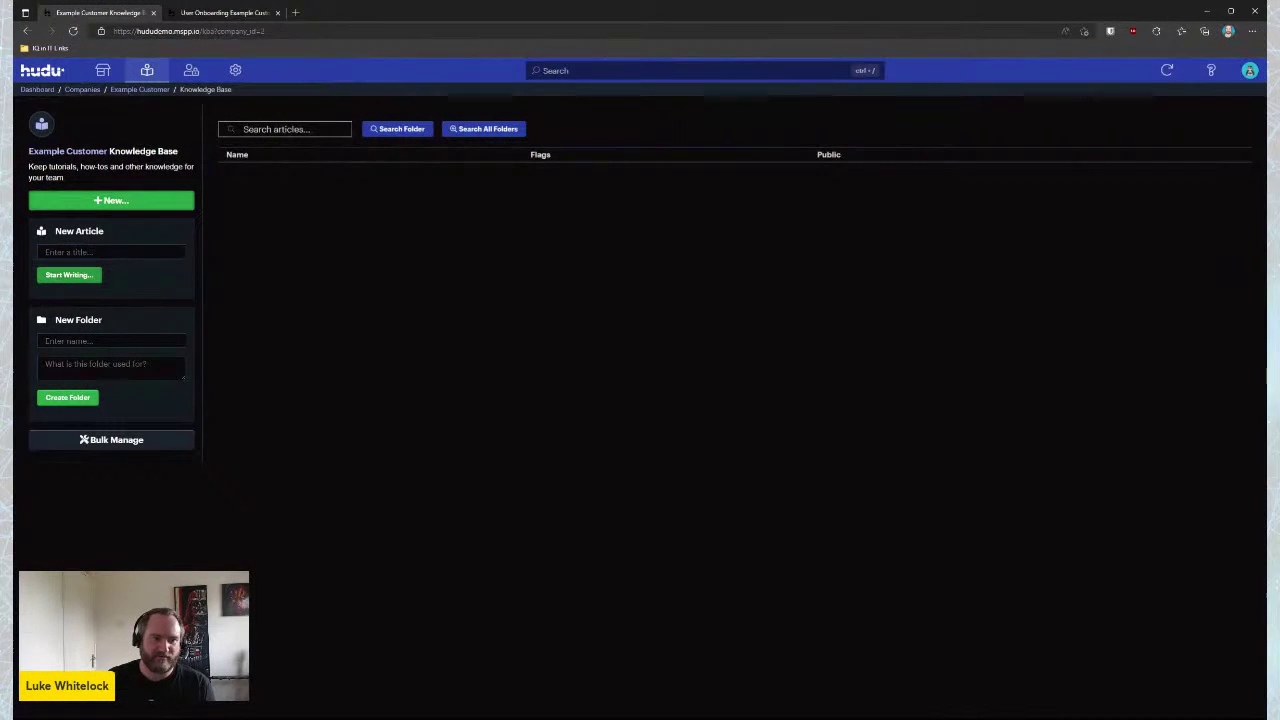
Create an article titled 'Test', glance at the Source Code and Code Sample dialogs, and publish it empty
left_click(80, 252)
type("Test")
left_click(72, 277)
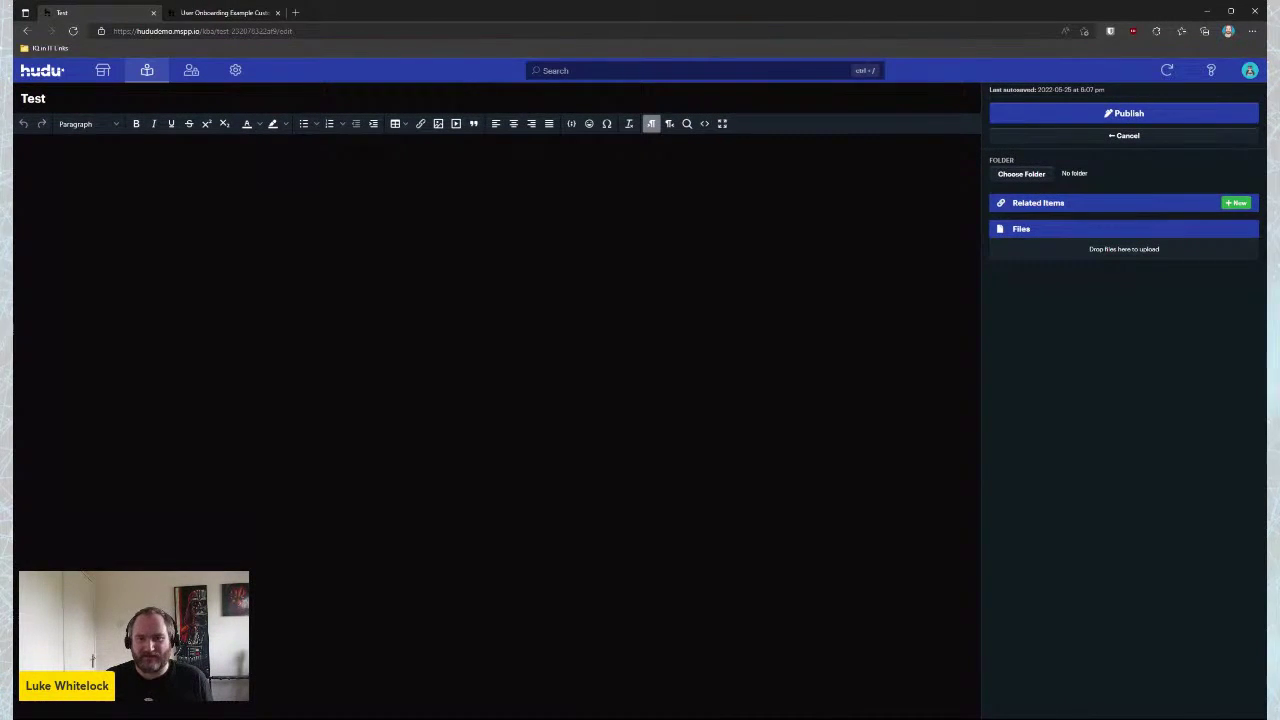
left_click(704, 123)
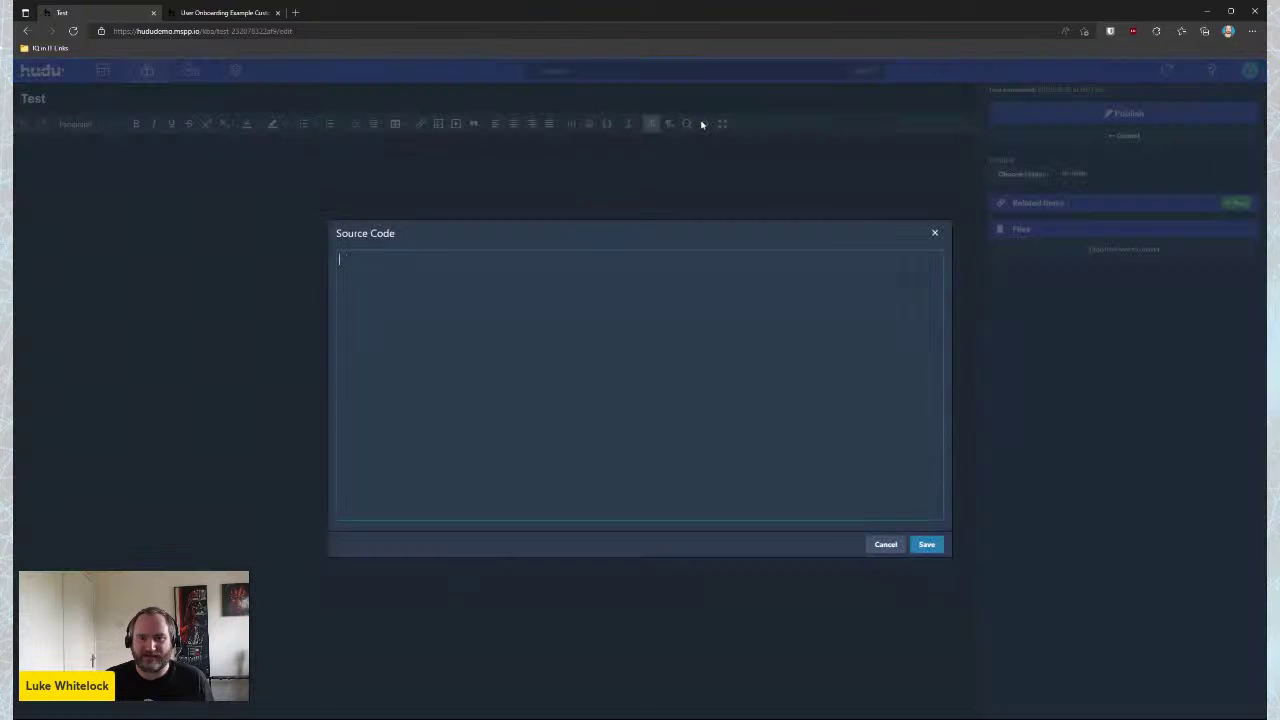
left_click(934, 233)
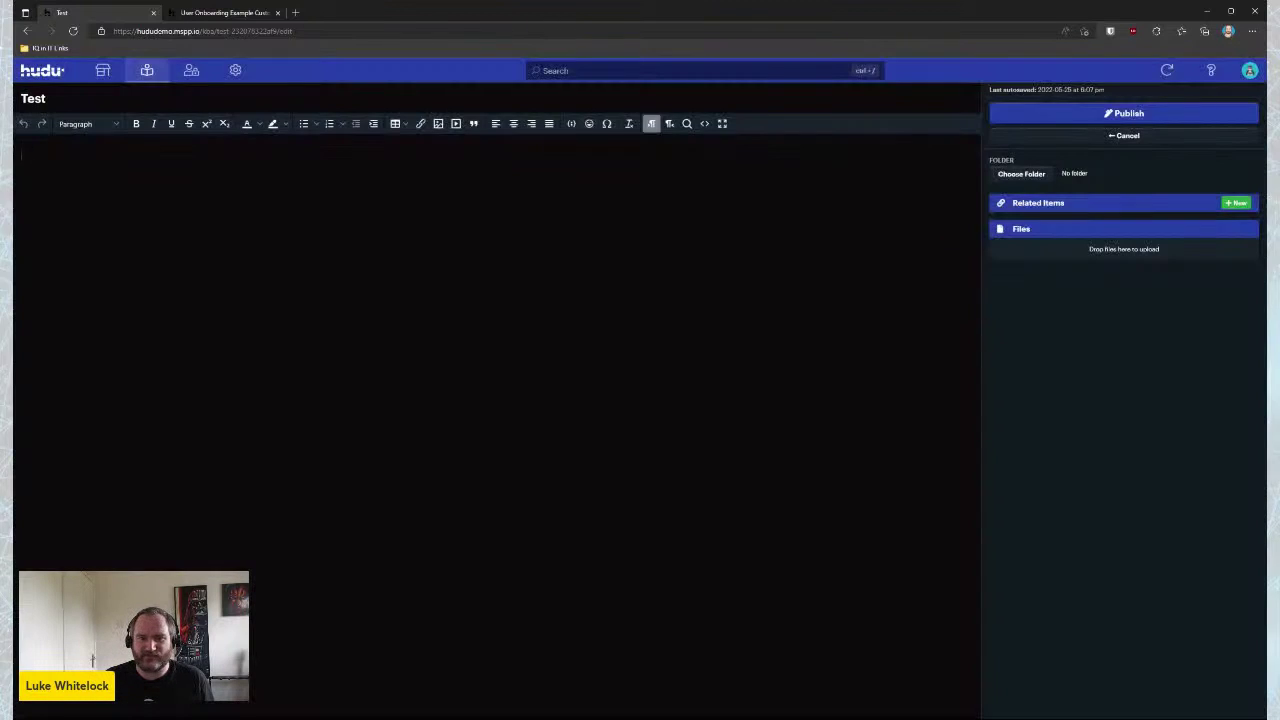
left_click(569, 123)
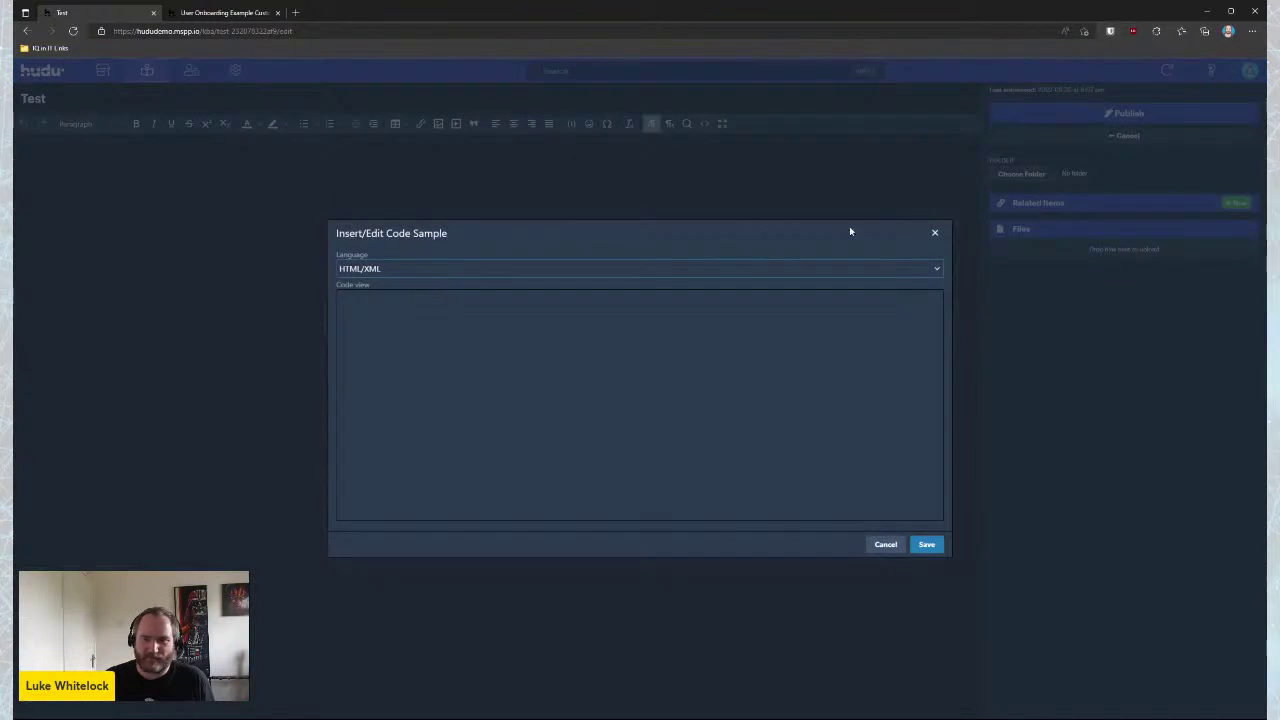
left_click(934, 232)
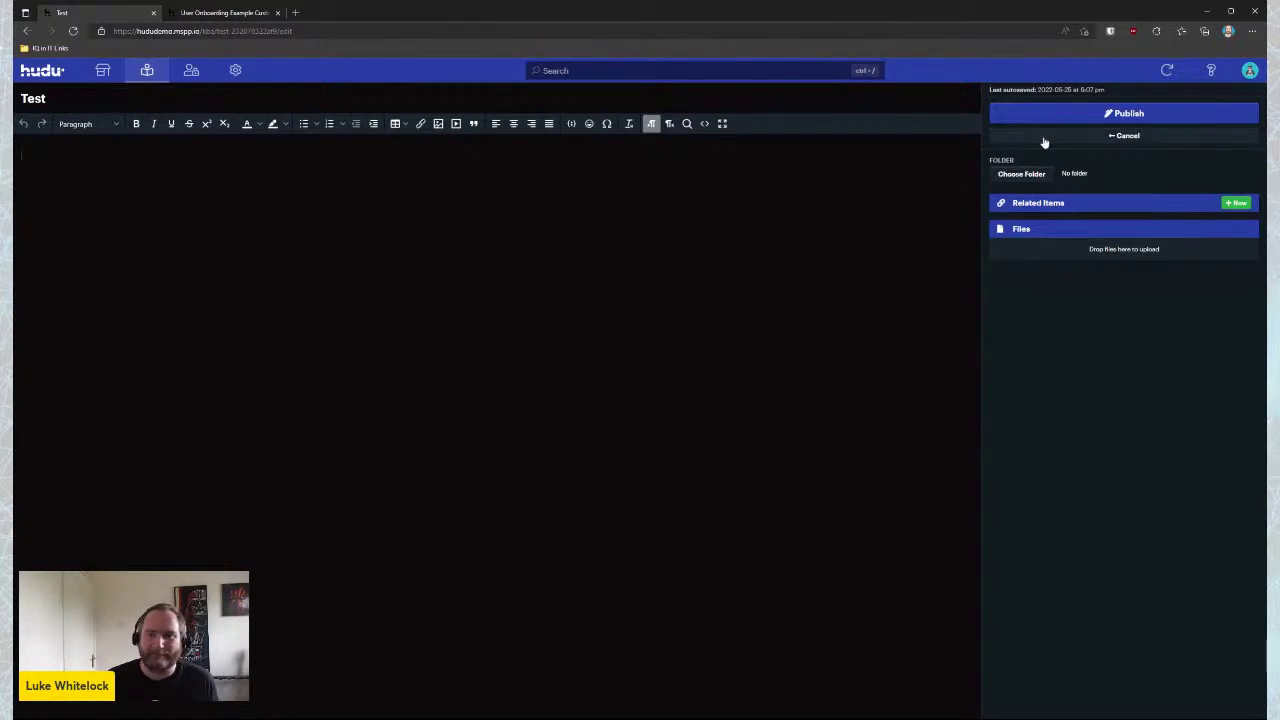
left_click(1116, 114)
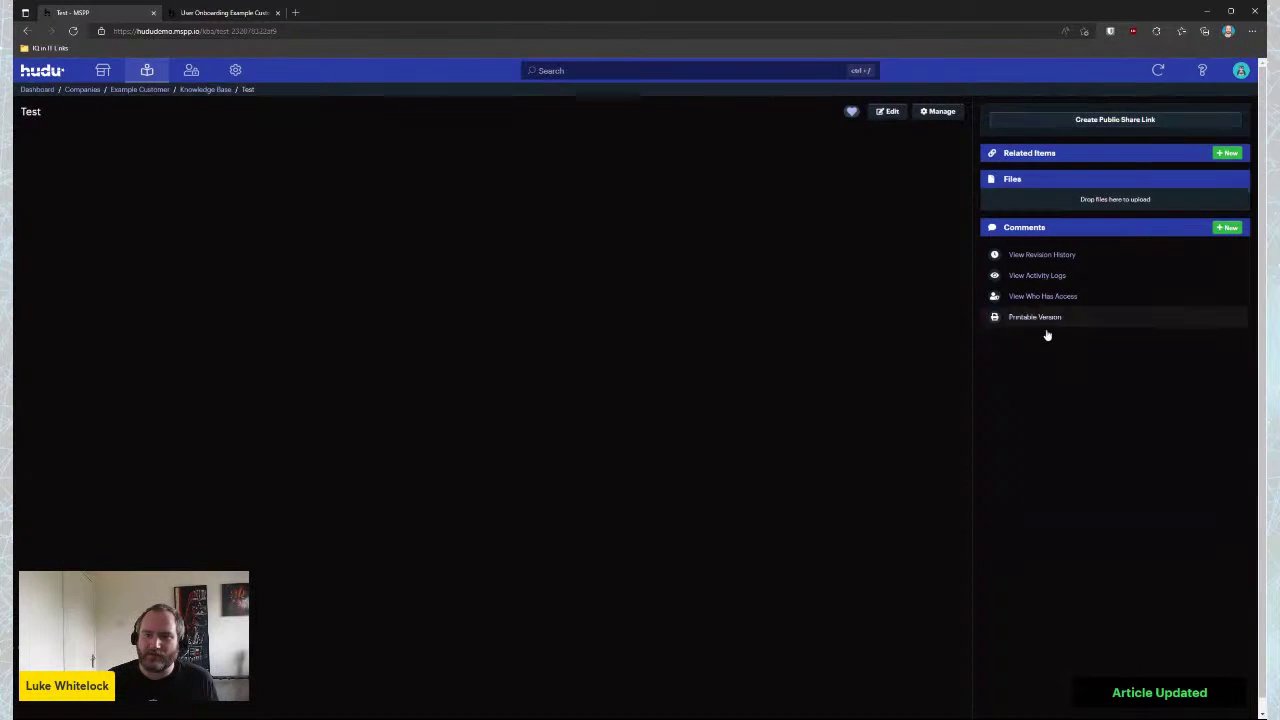
Create and copy a public share link for the Test article, then dismiss the Manage options
left_click(1125, 123)
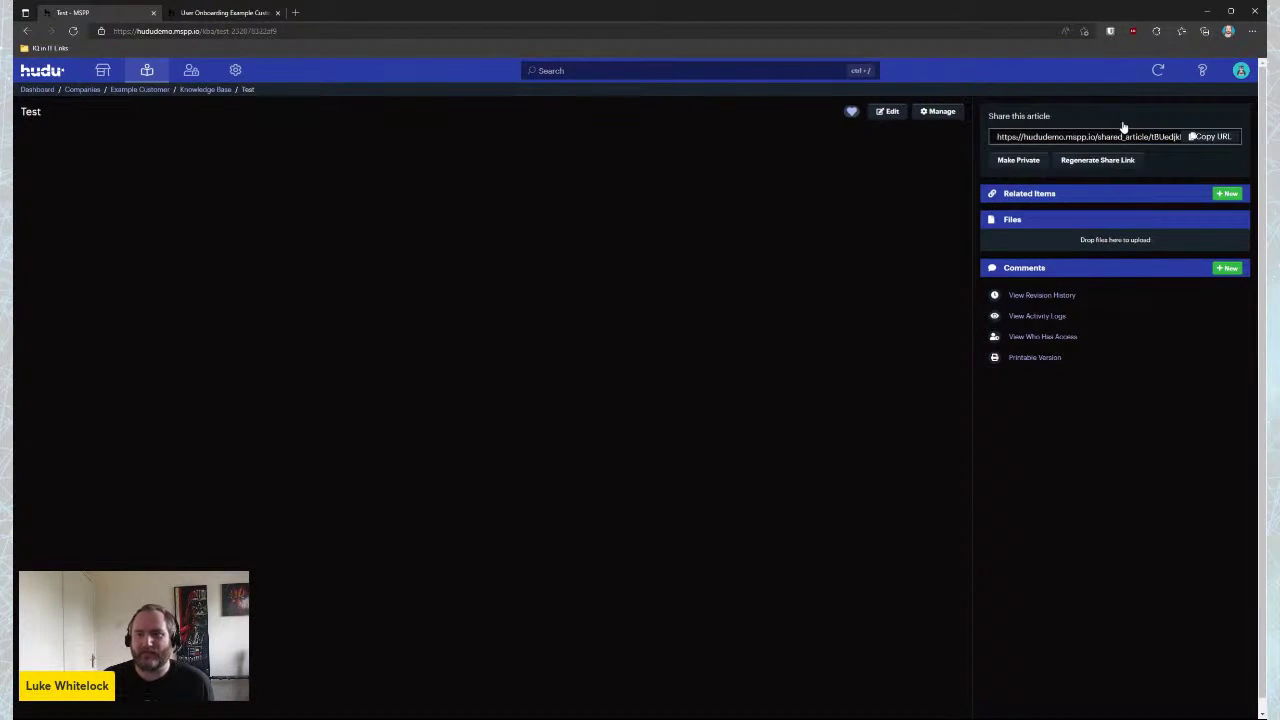
left_click(1212, 137)
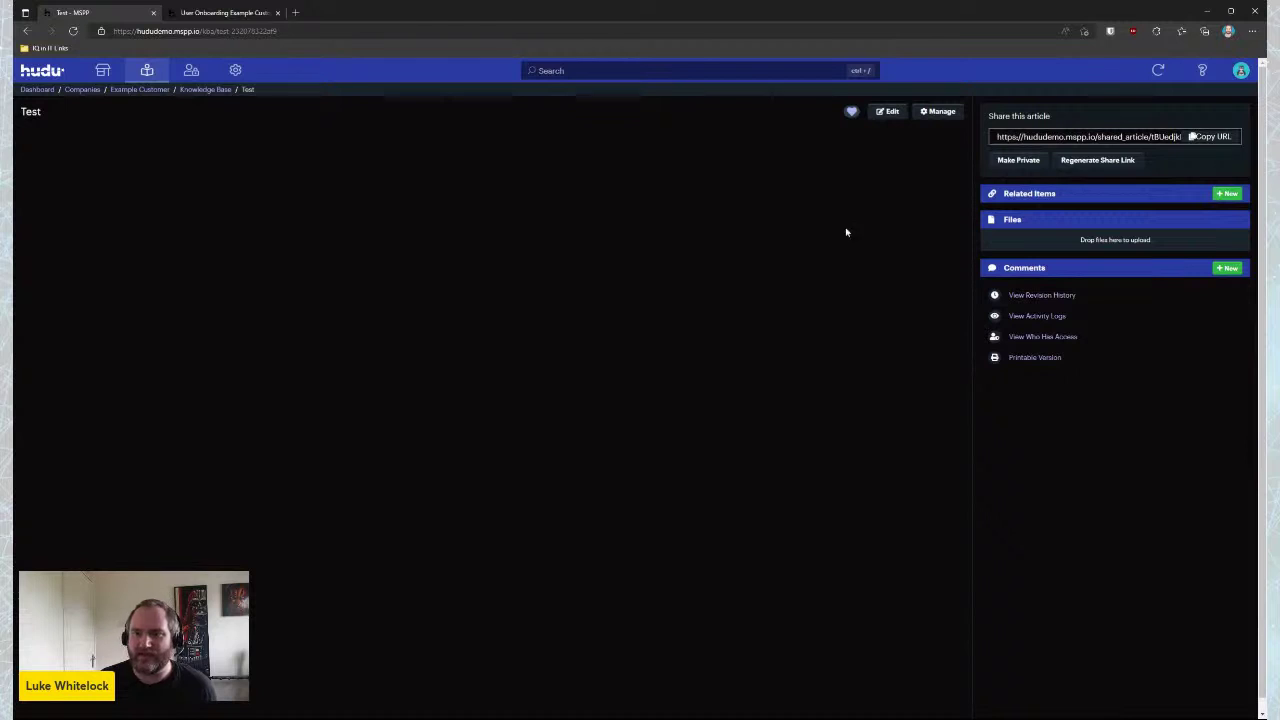
left_click(935, 111)
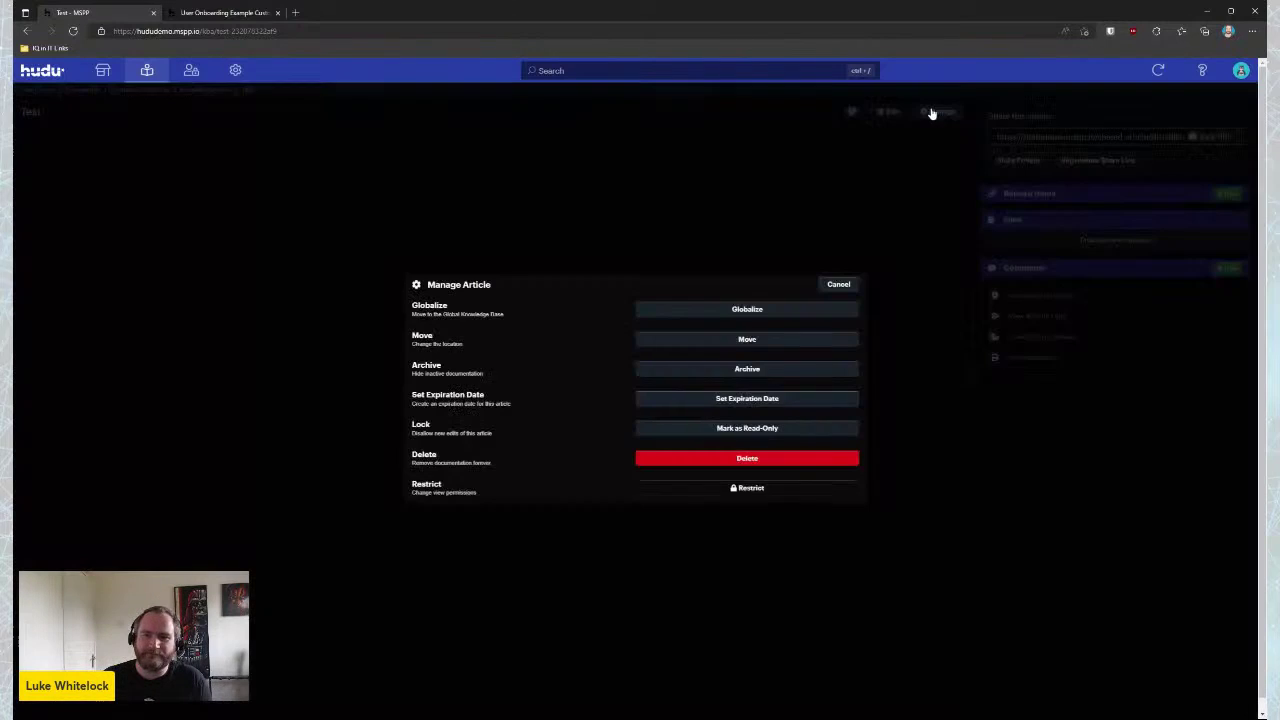
left_click(840, 286)
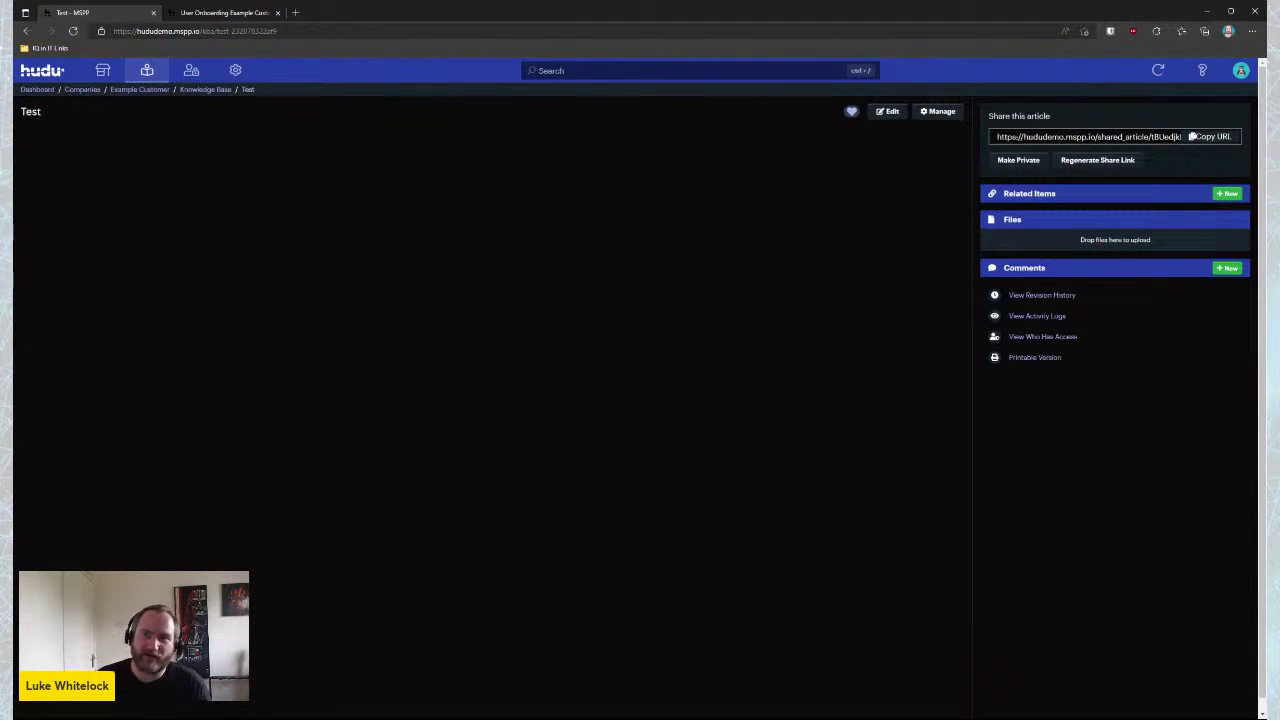
Go from Companies to Example Customer's Museum and scroll its empty archived-item lists
left_click(82, 89)
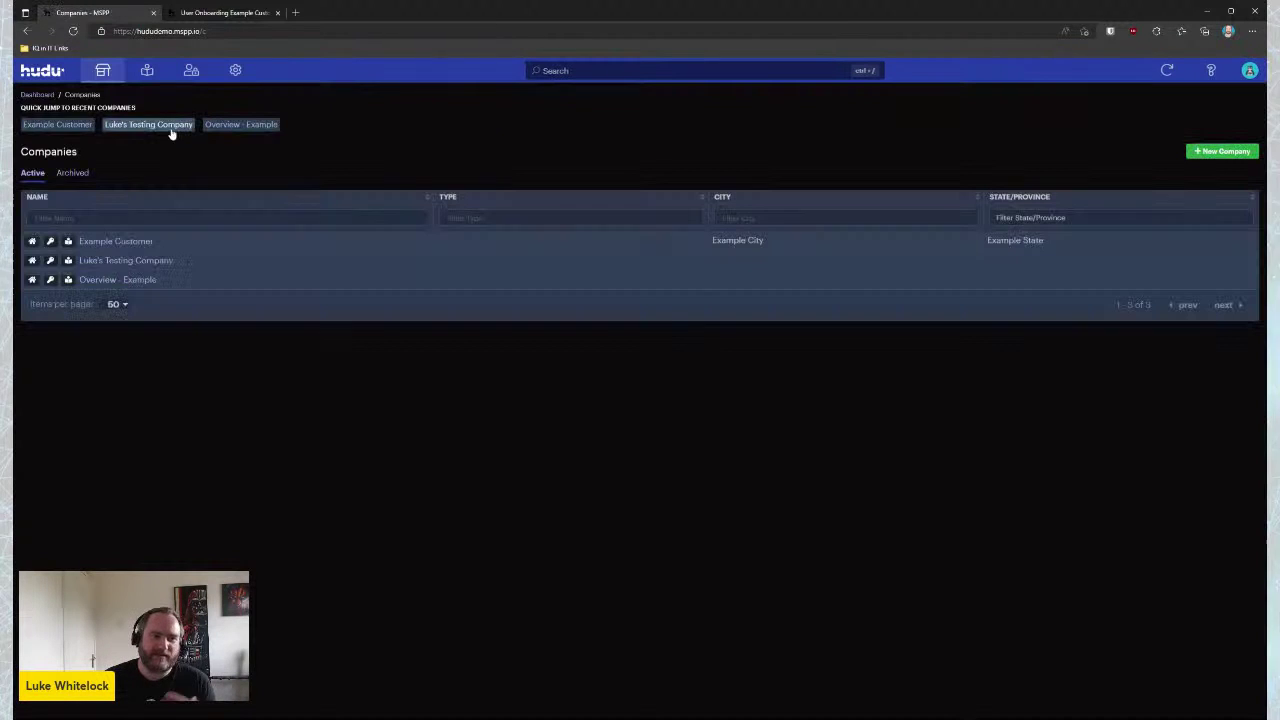
left_click(134, 242)
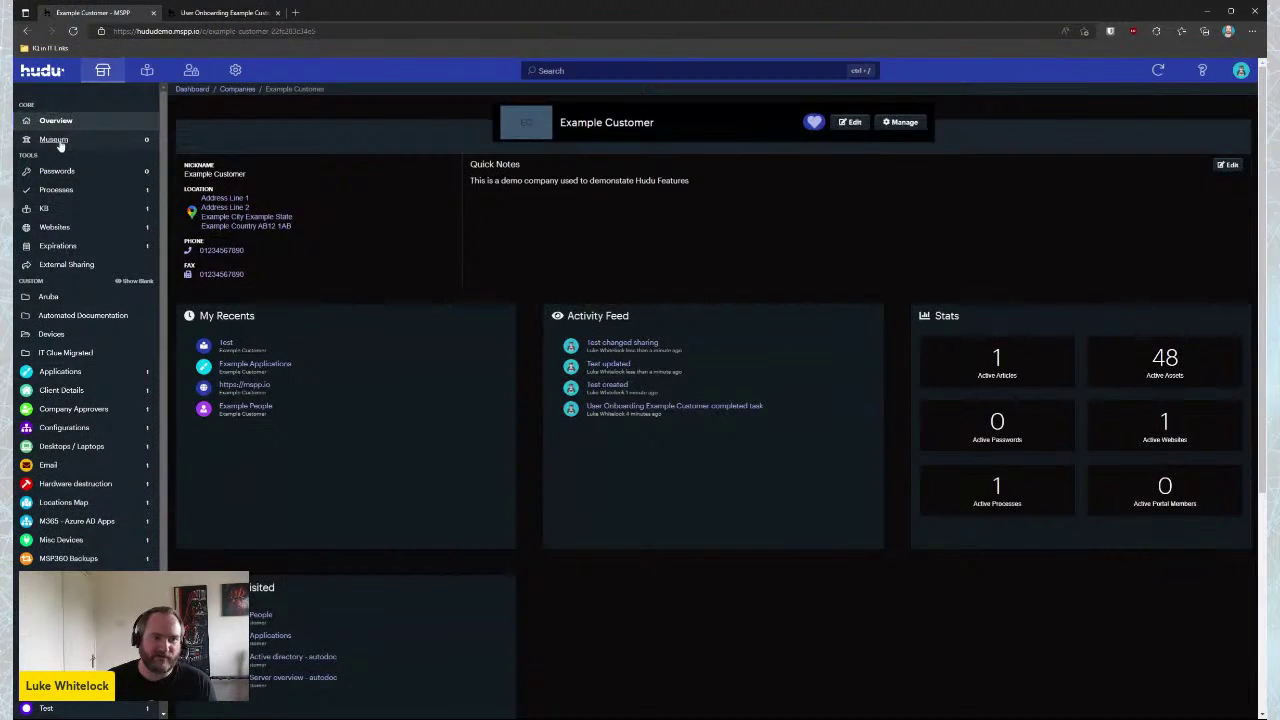
left_click(55, 140)
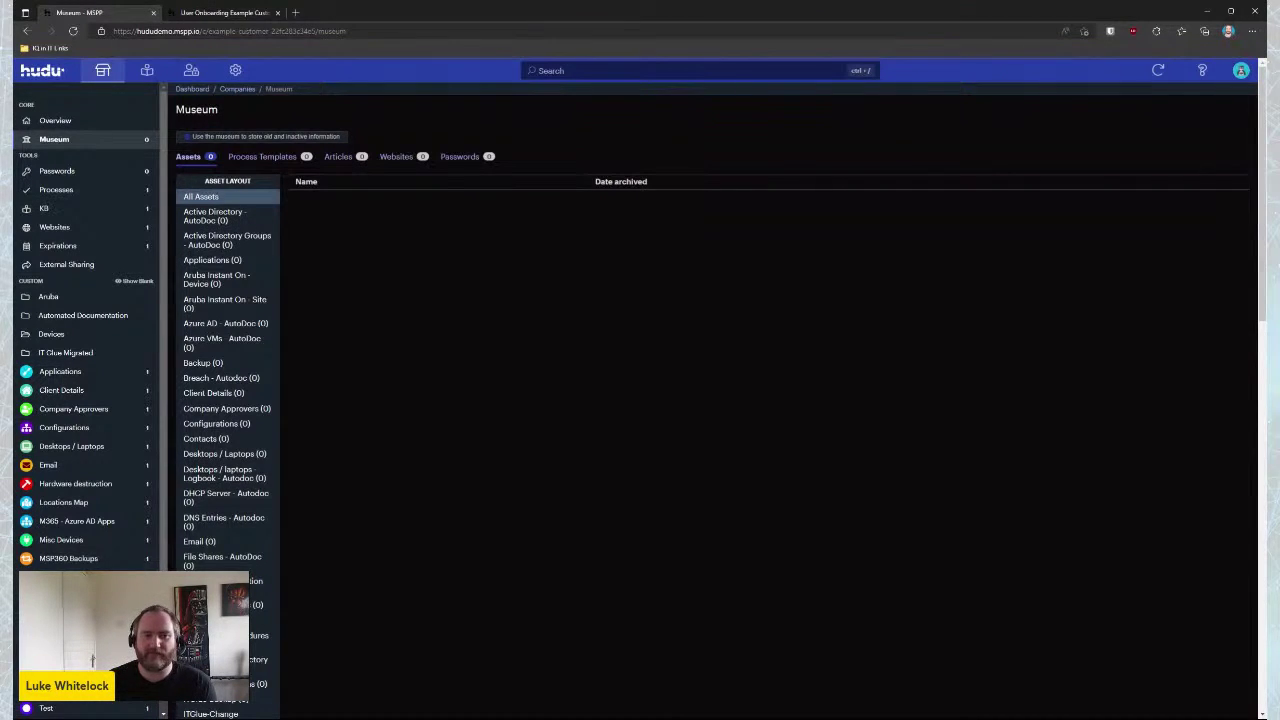
scroll(205, 365, "down", 10)
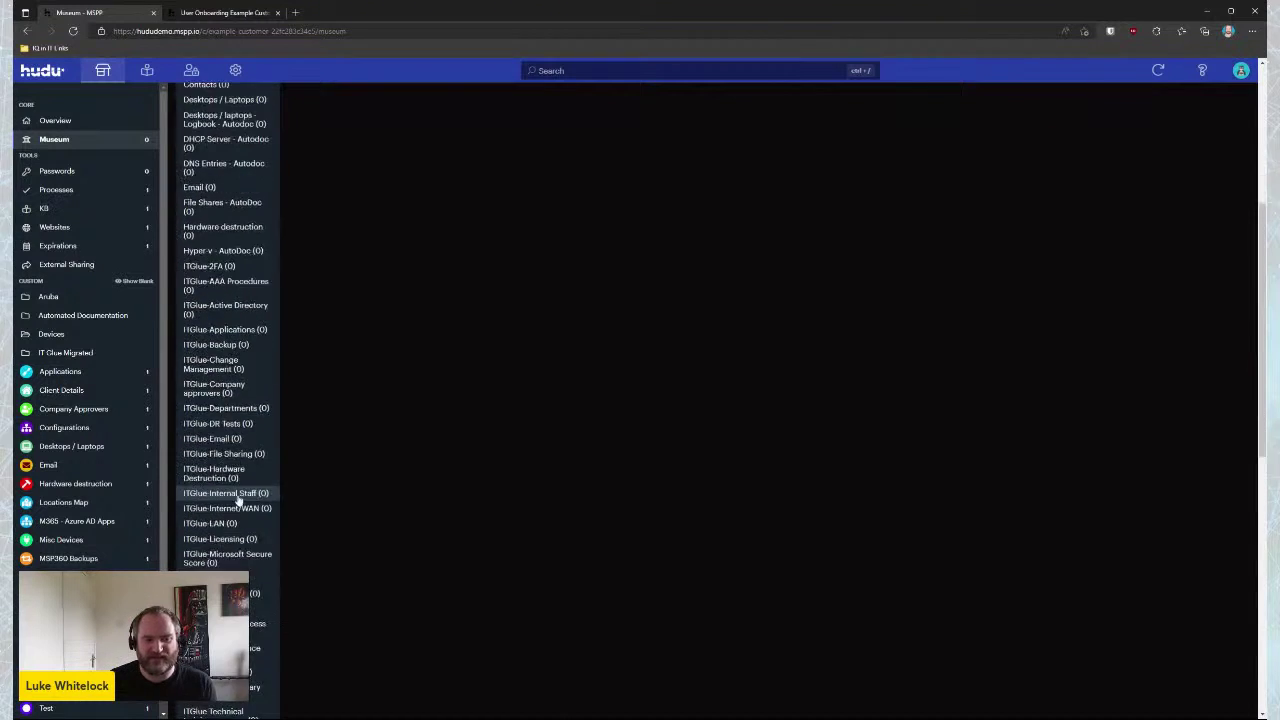
scroll(235, 517, "down", 3)
scroll(320, 380, "up", 20)
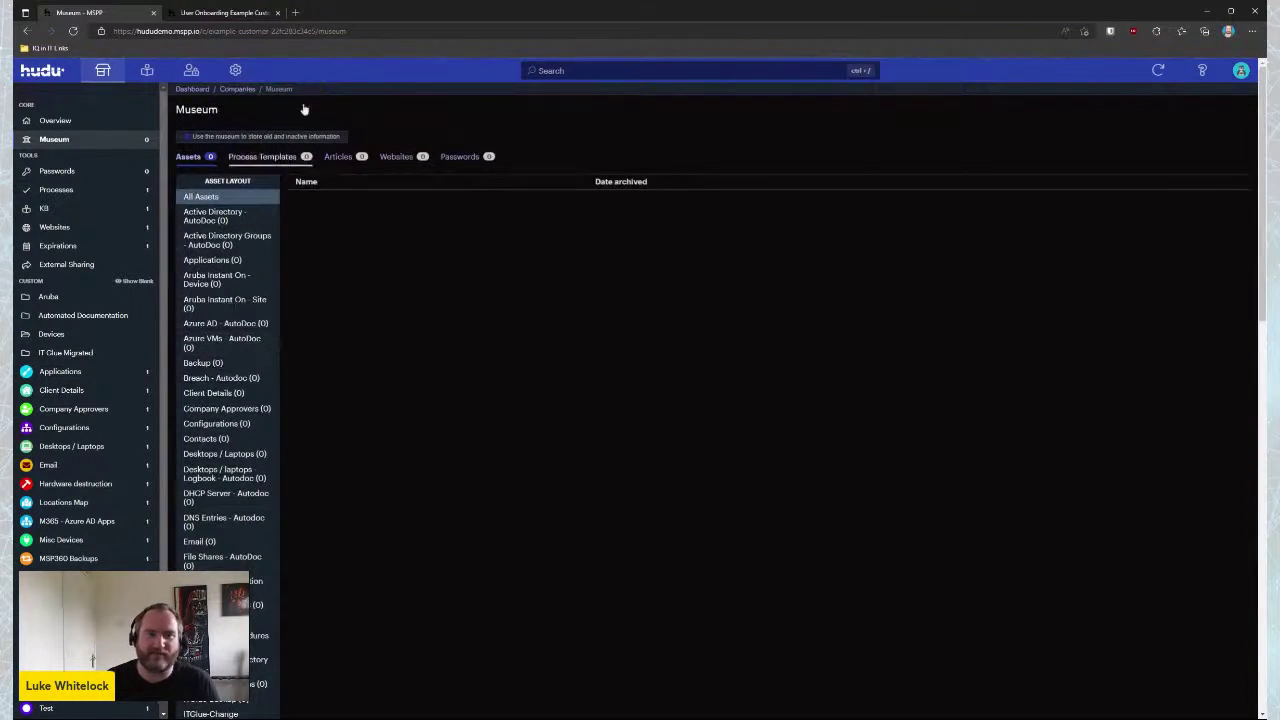
View the External Sharing portal page, then return to the Example People record
left_click(55, 266)
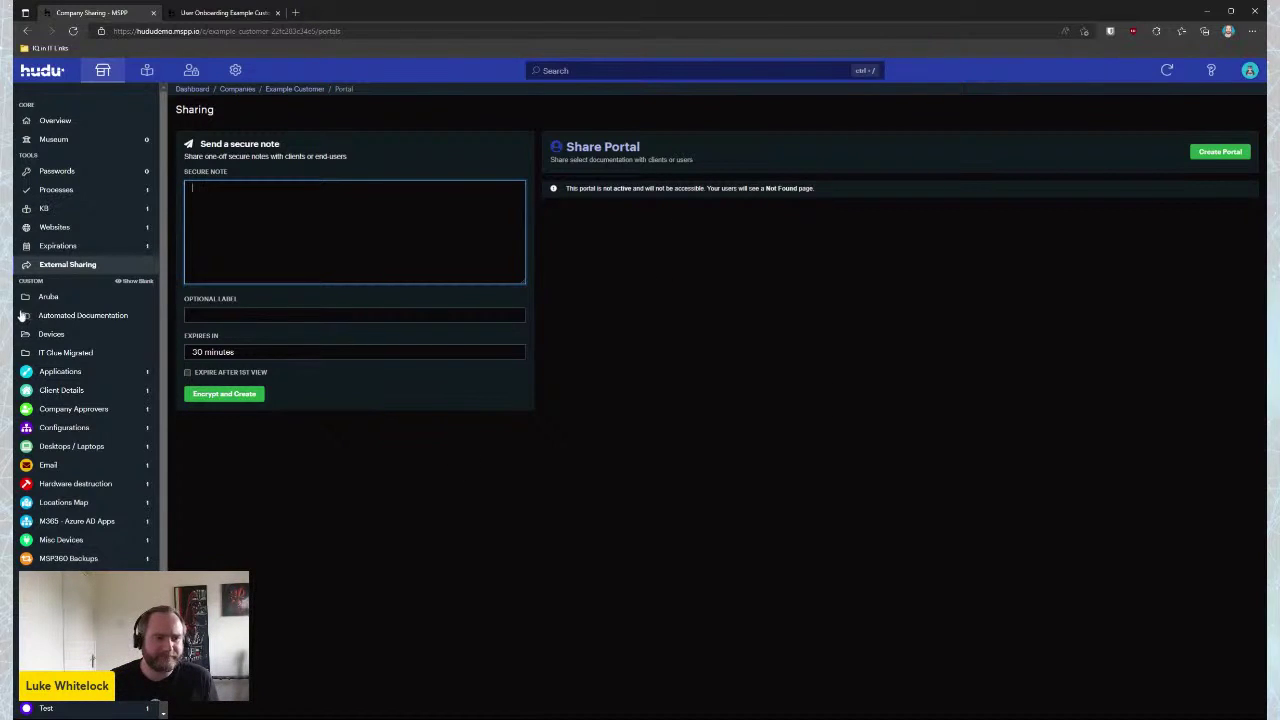
scroll(82, 347, "down", 1)
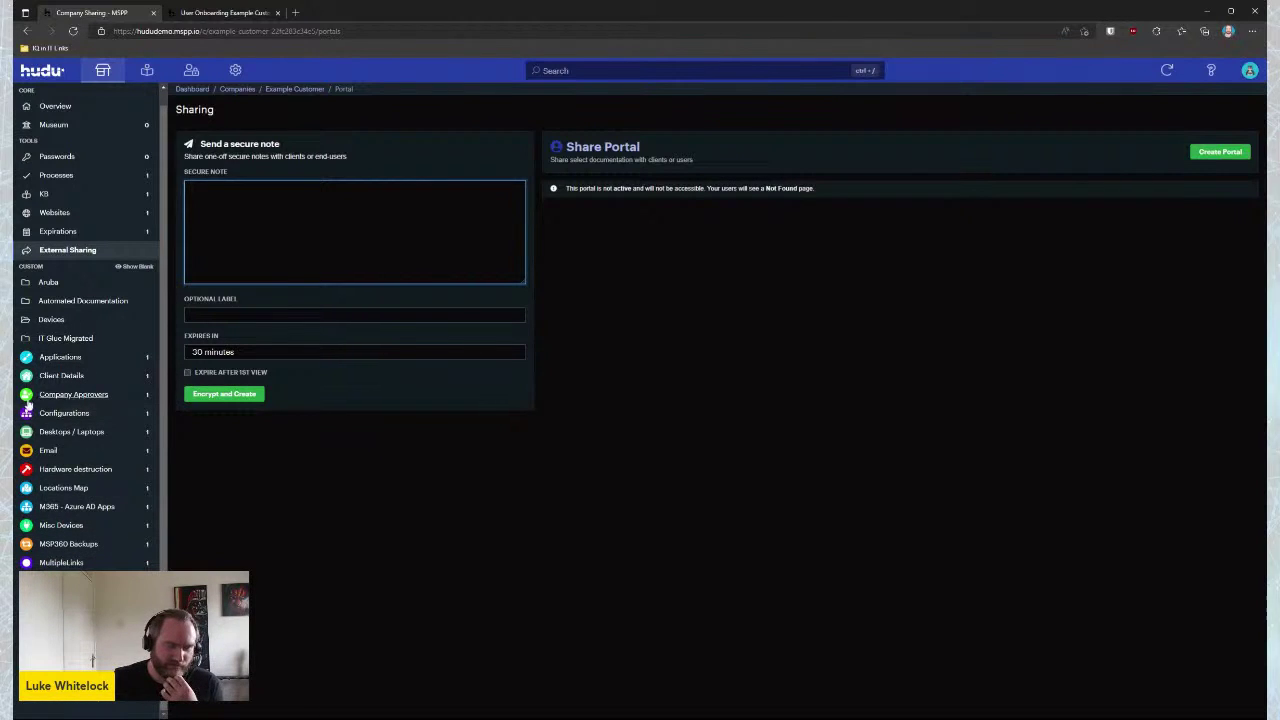
key("alt+Left")
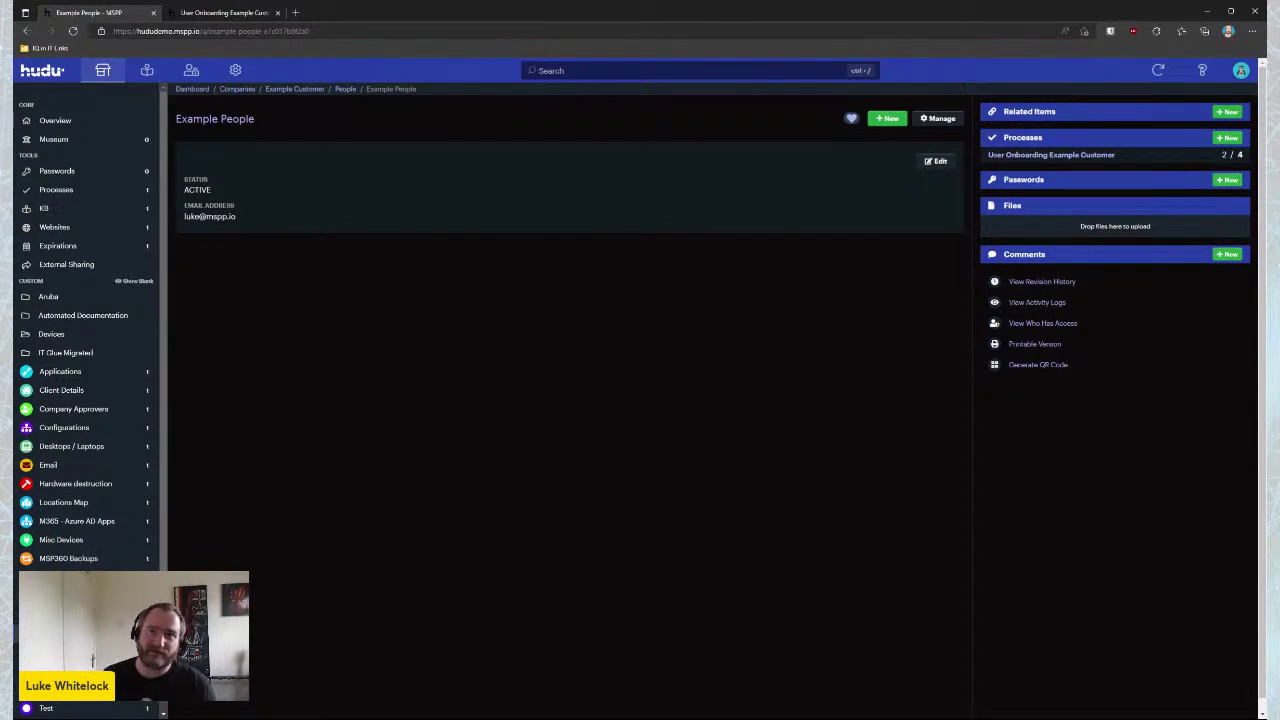
Open Luke's Testing Company overview from the Companies list
left_click(105, 74)
left_click(112, 261)
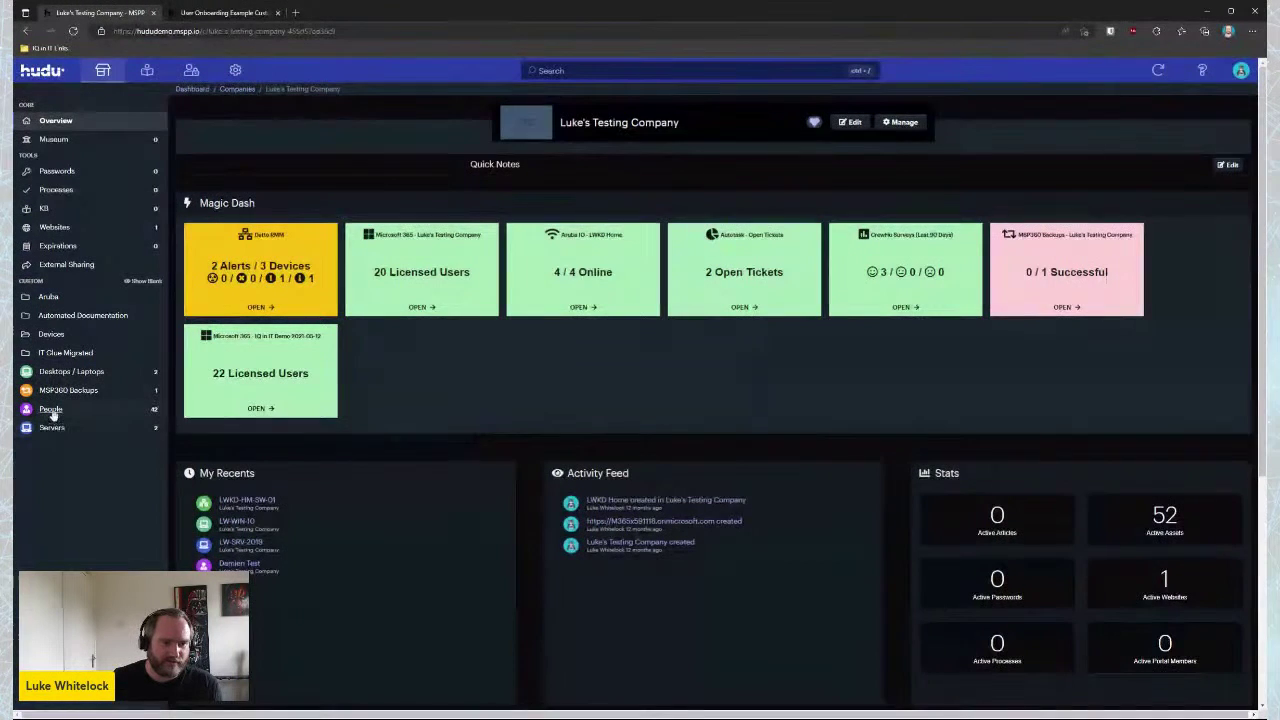
Open the LW-WIN-10 record under Desktops / Laptops and review its Datto RMM alerts and details
left_click(62, 371)
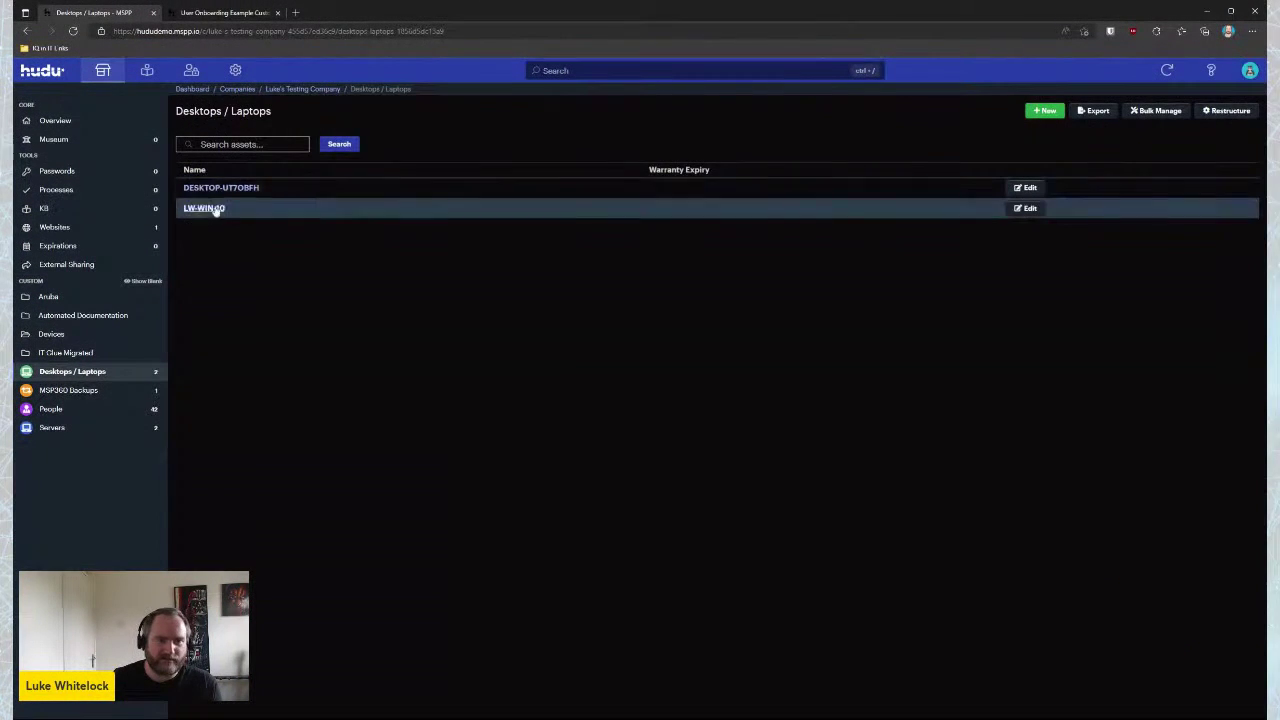
left_click(206, 208)
scroll(598, 340, "down", 3)
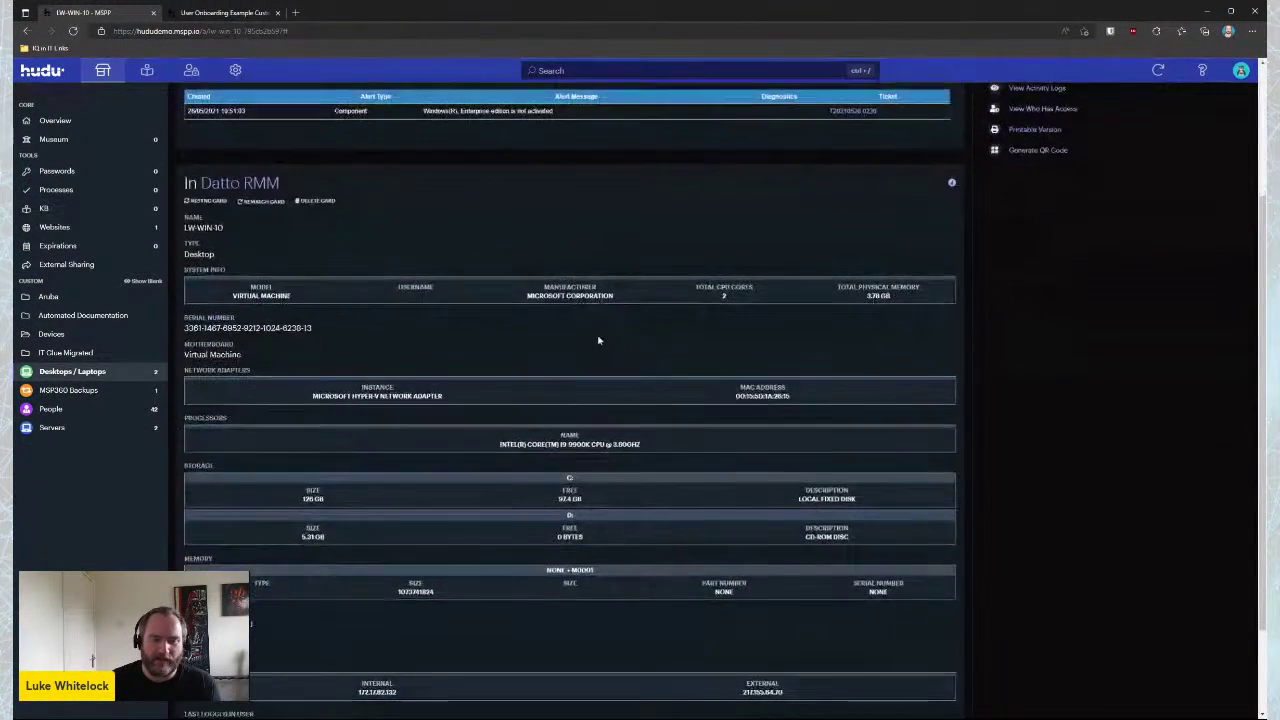
scroll(598, 340, "down", 1)
scroll(312, 255, "up", 1)
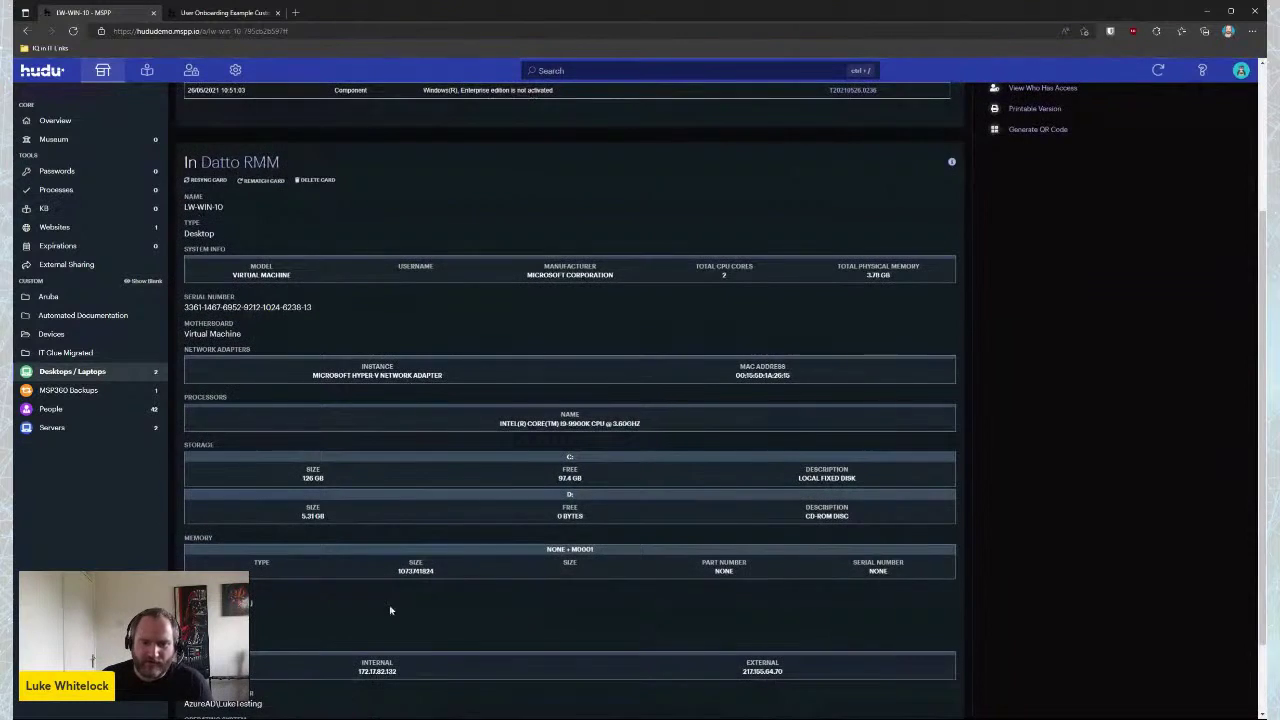
scroll(389, 594, "down", 1)
scroll(395, 585, "up", 1)
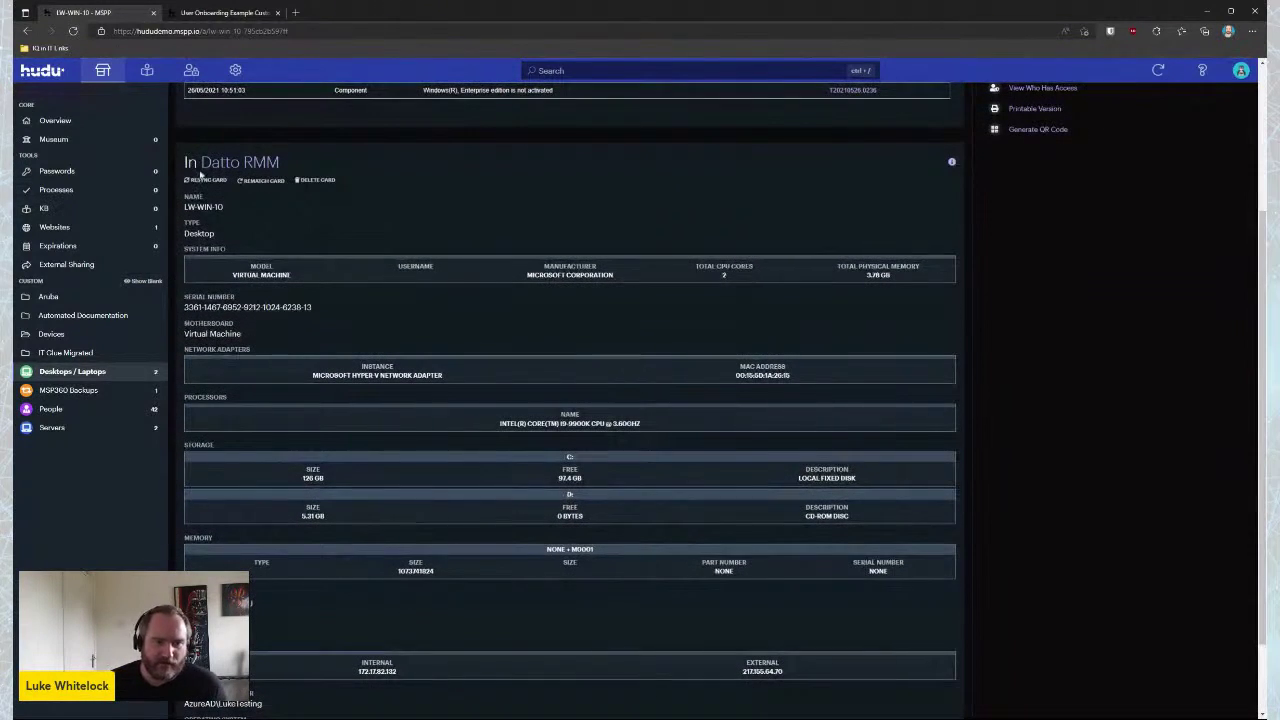
scroll(506, 470, "up", 2)
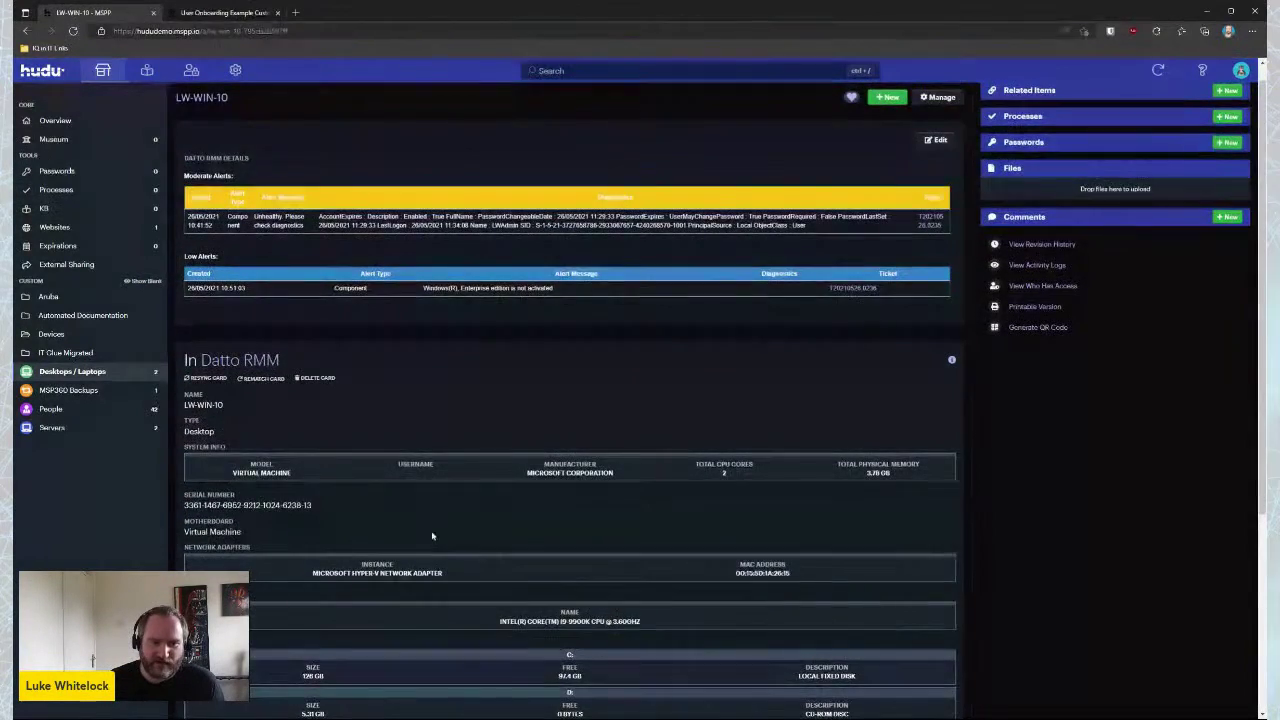
scroll(431, 531, "up", 1)
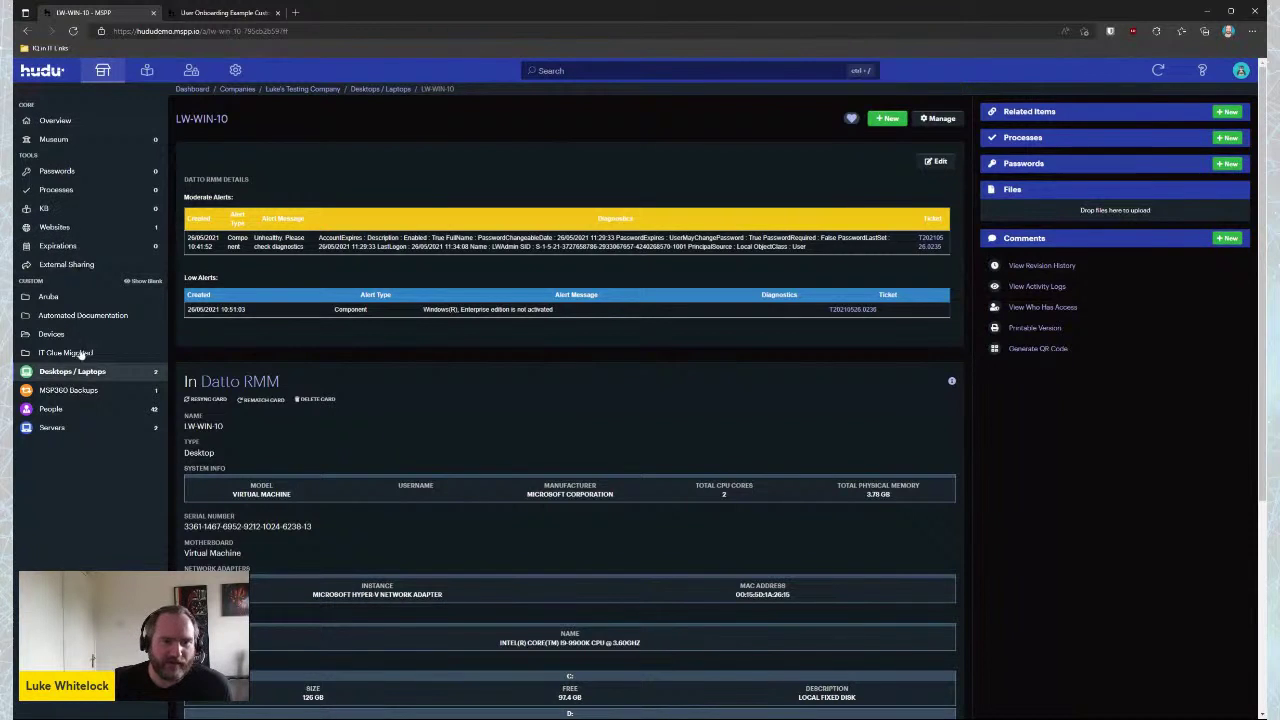
Open a company contact from People and review their Microsoft 365 apps, user and mailbox details
left_click(50, 409)
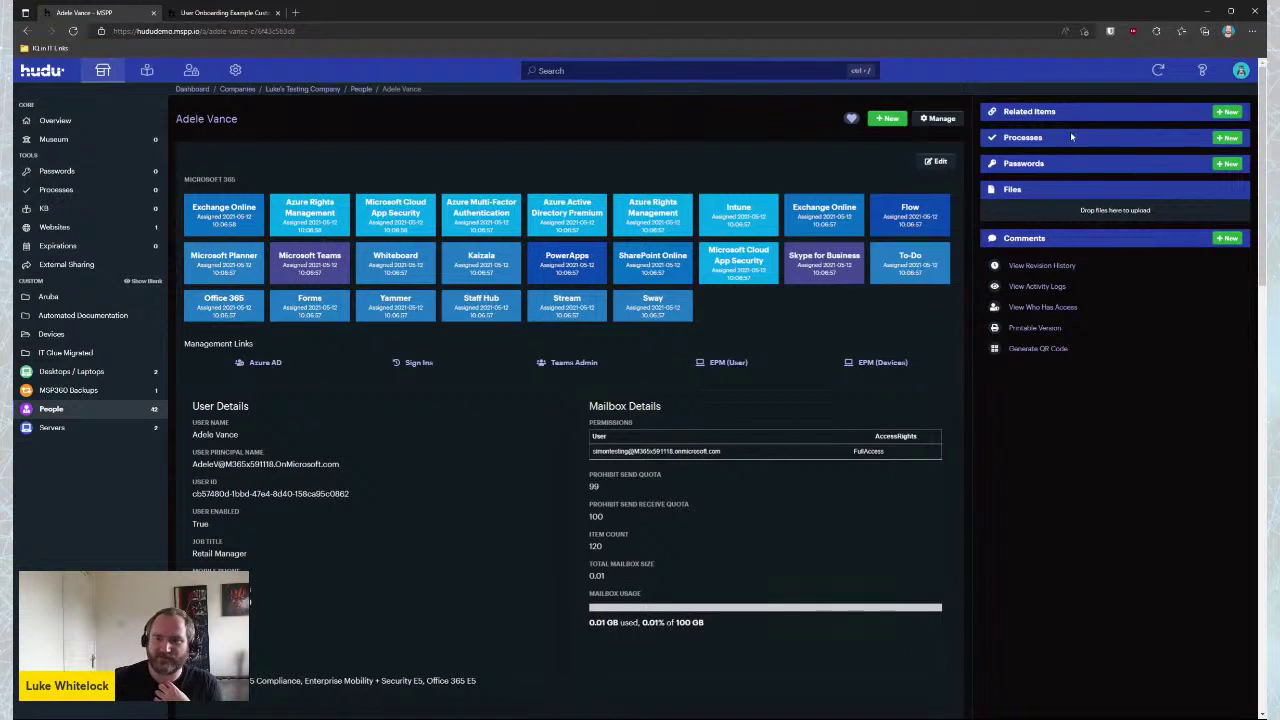
scroll(591, 298, "down", 2)
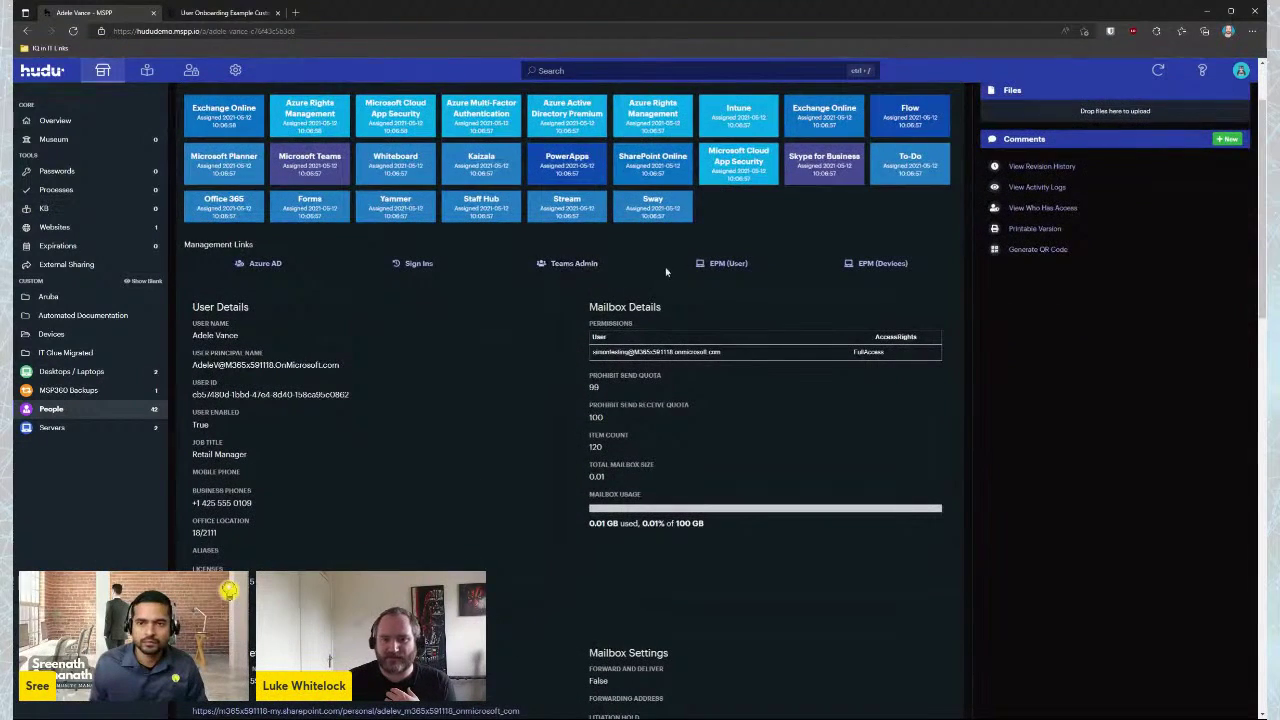
scroll(407, 330, "down", 3)
scroll(407, 330, "down", 13)
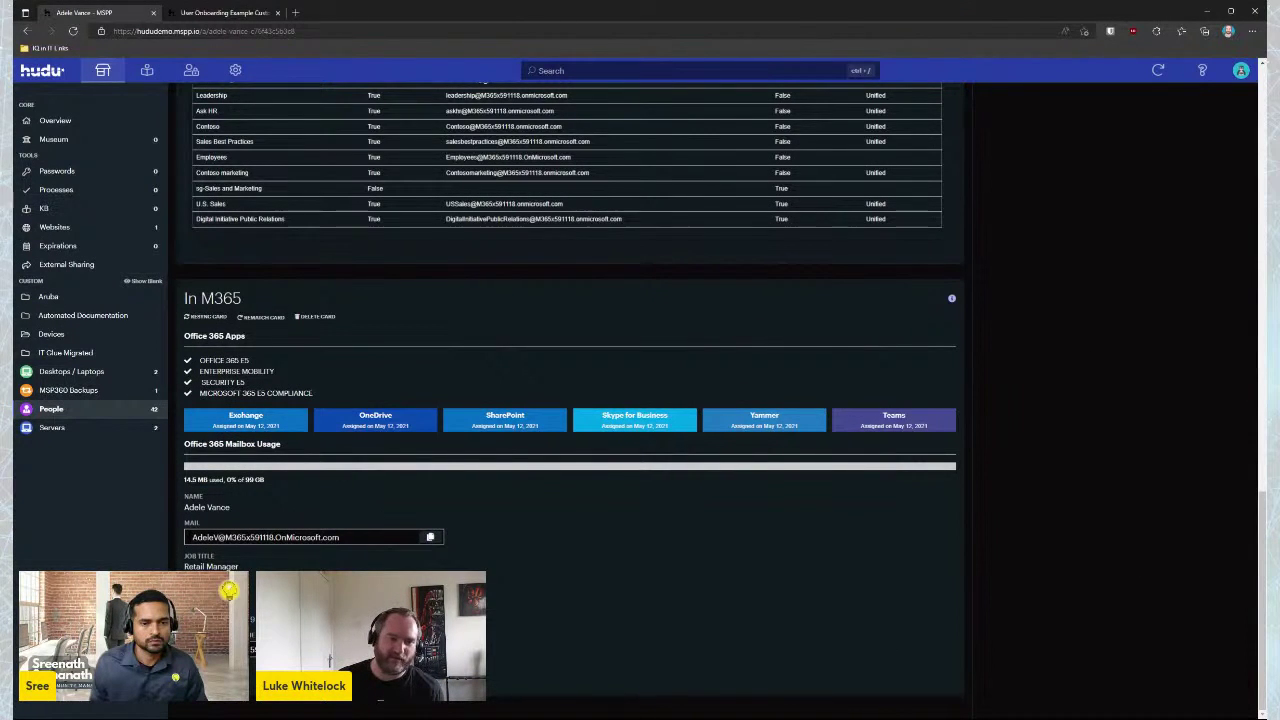
scroll(477, 139, "up", 6)
scroll(477, 139, "up", 5)
scroll(583, 544, "down", 10)
scroll(583, 544, "down", 3)
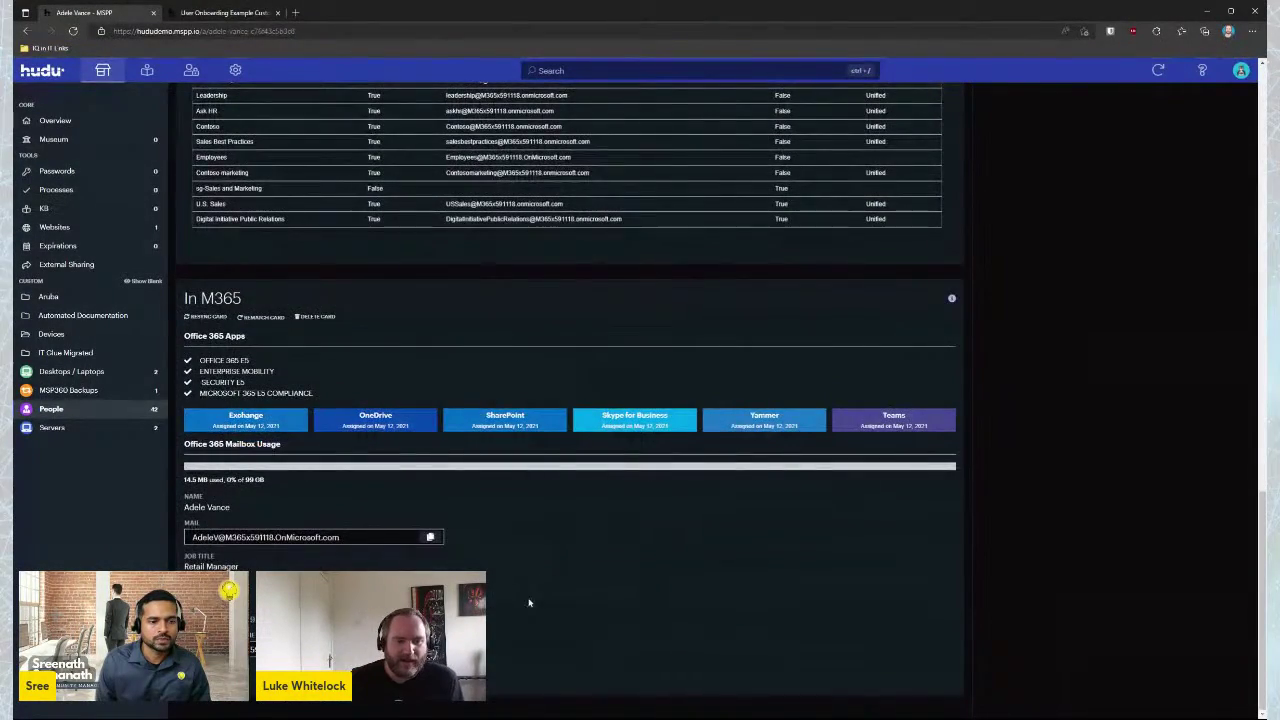
scroll(600, 530, "up", 13)
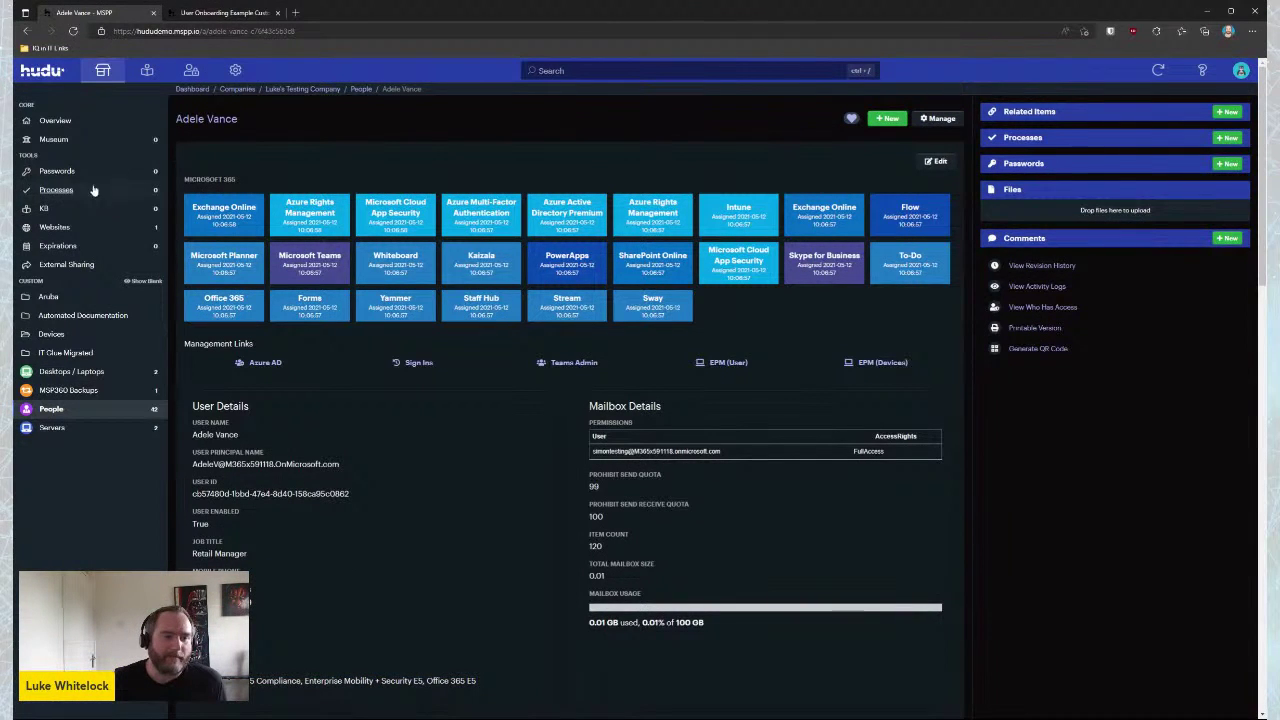
On the company overview, preview the 20 Licensed Users tile, then expand the Aruba LWKD Home tile
left_click(57, 122)
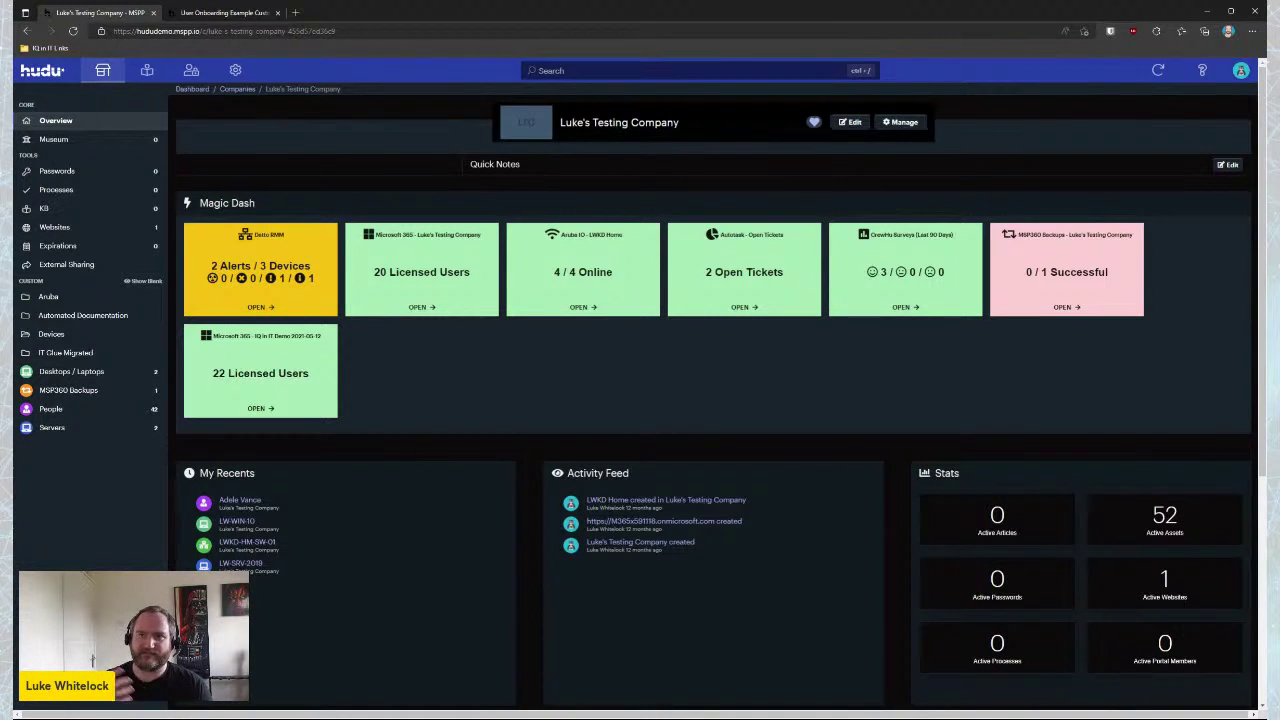
left_click(419, 312)
scroll(460, 334, "down", 5)
scroll(357, 414, "up", 2)
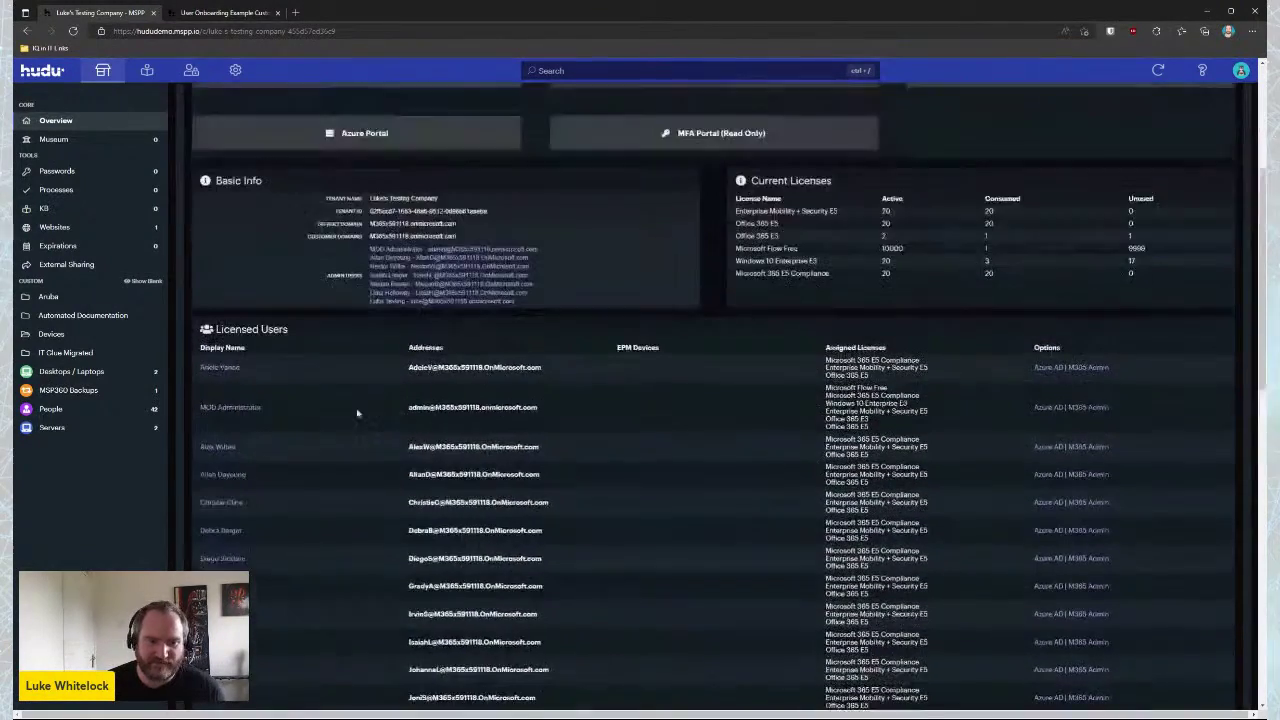
scroll(340, 500, "down", 2)
scroll(766, 474, "down", 10)
scroll(335, 328, "up", 15)
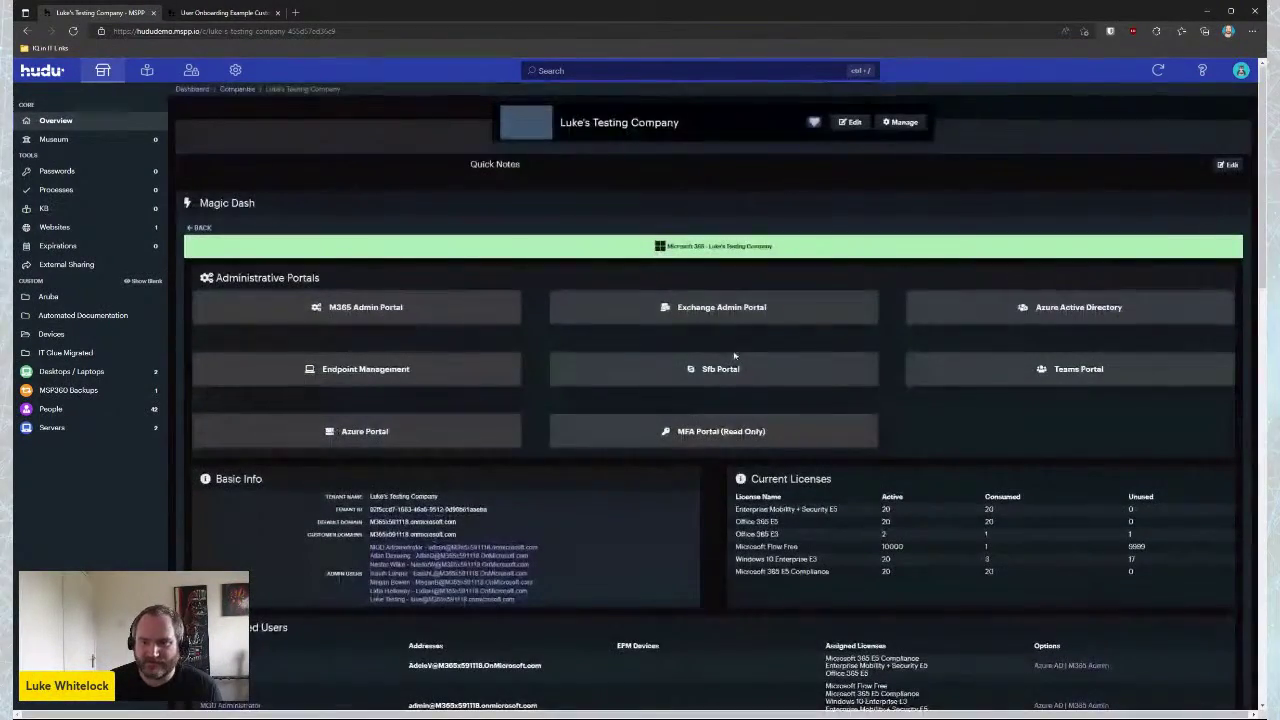
left_click(199, 228)
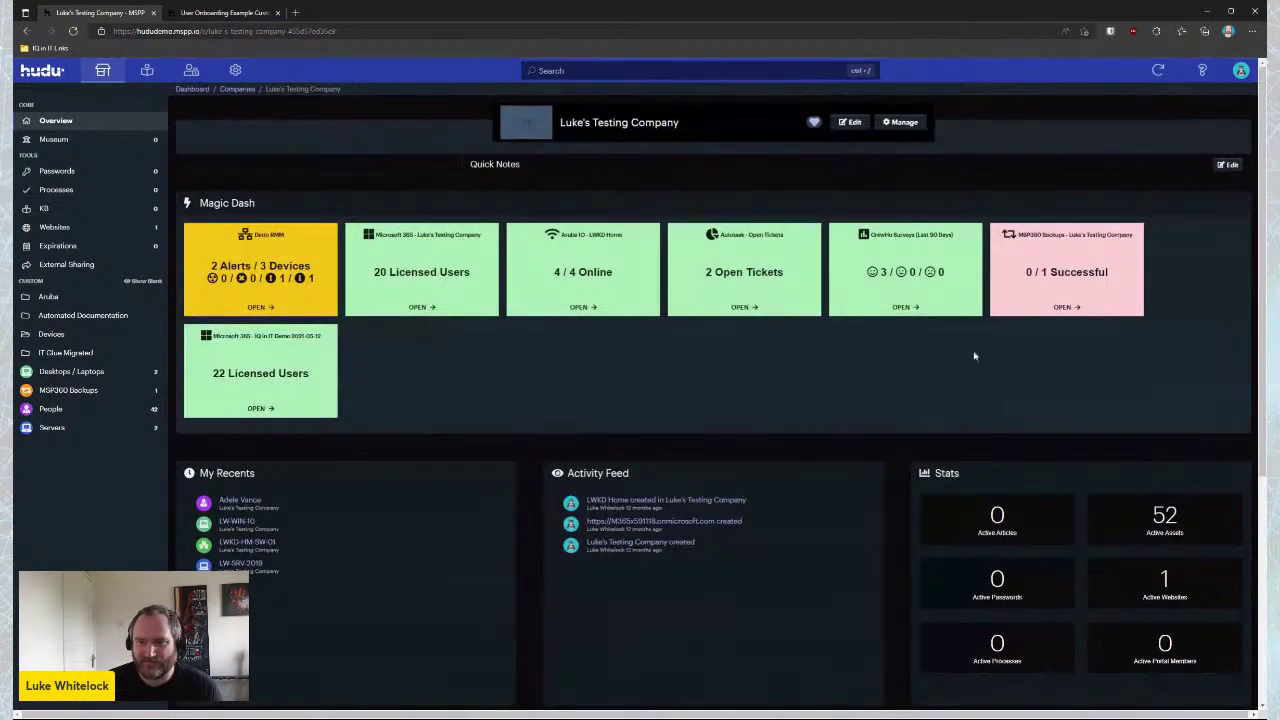
left_click(600, 316)
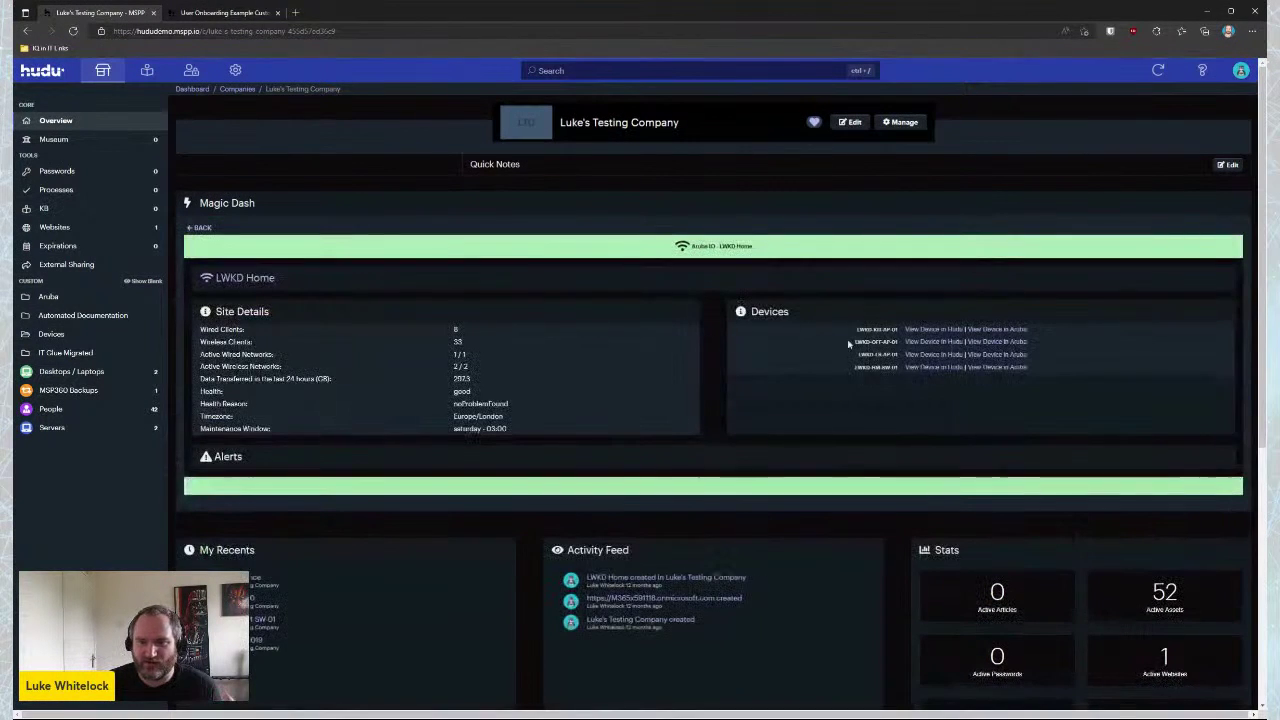
Open and review the LWKD-KIT-AP-01 access point record
left_click(933, 329)
scroll(415, 305, "down", 1)
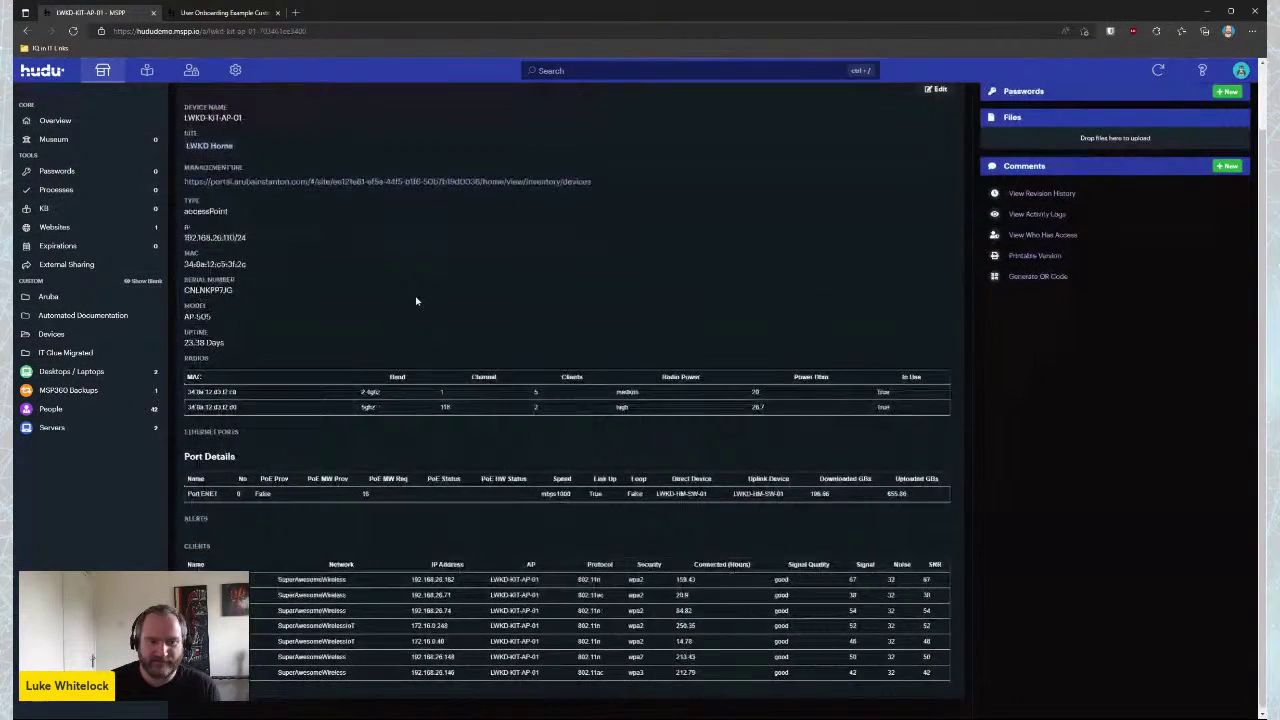
scroll(440, 308, "up", 1)
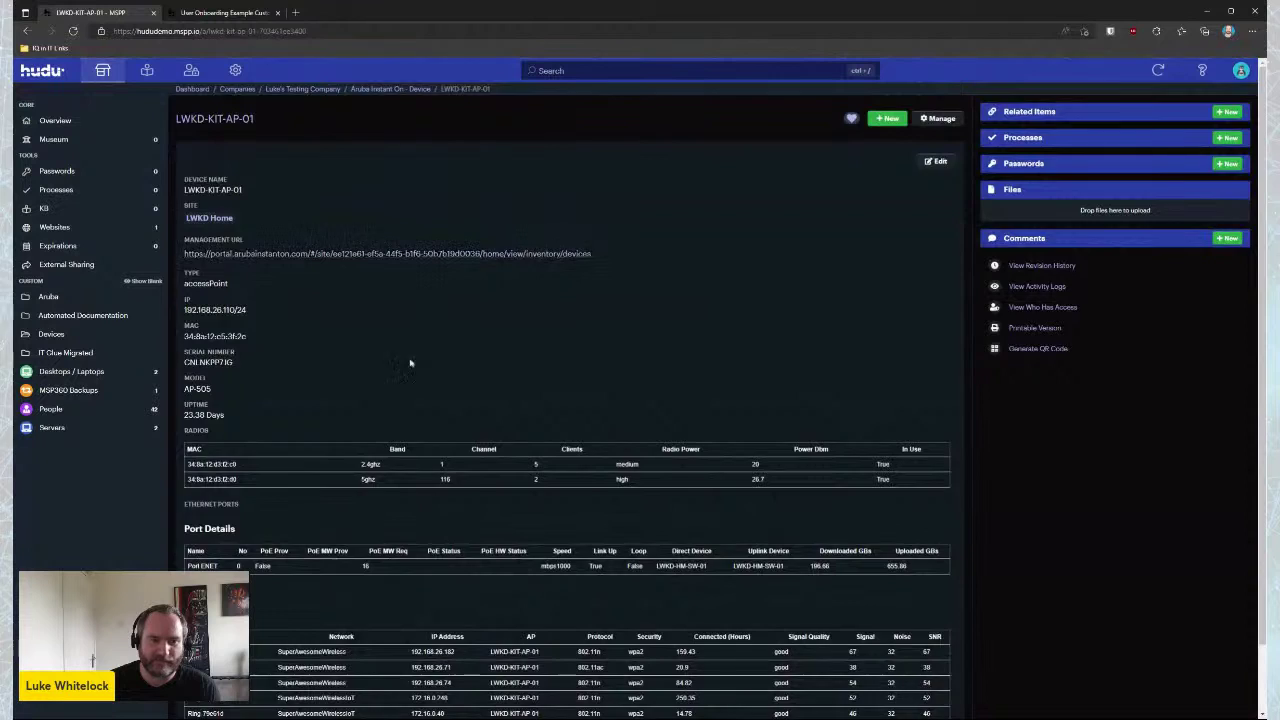
scroll(415, 368, "down", 1)
scroll(434, 363, "up", 1)
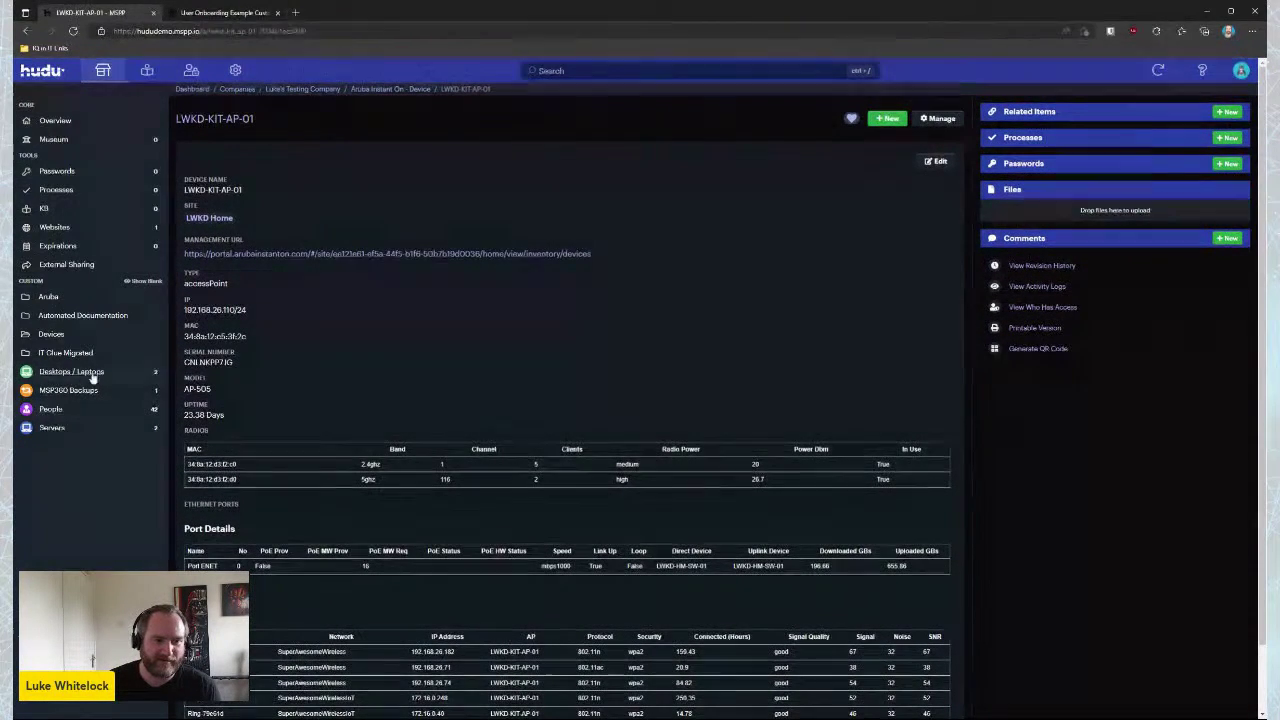
Review the LWKD Home site record, then return to the company overview
left_click(220, 218)
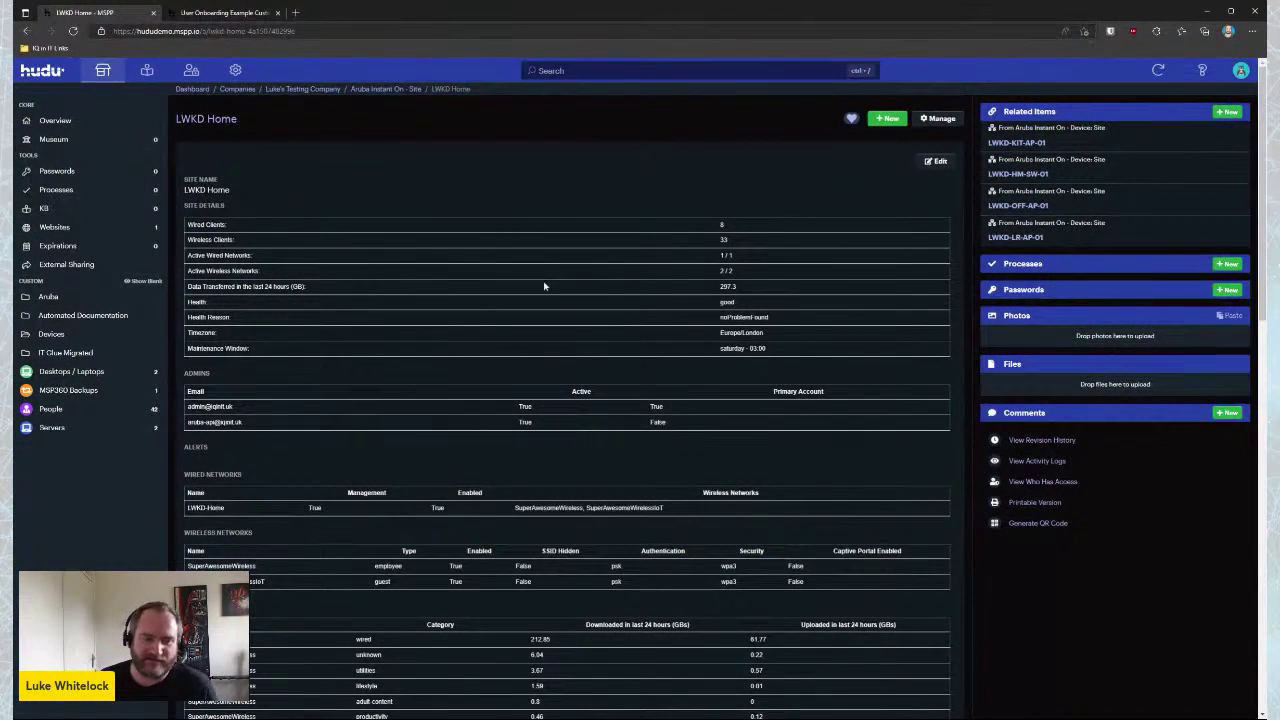
scroll(325, 445, "down", 10)
scroll(325, 445, "down", 5)
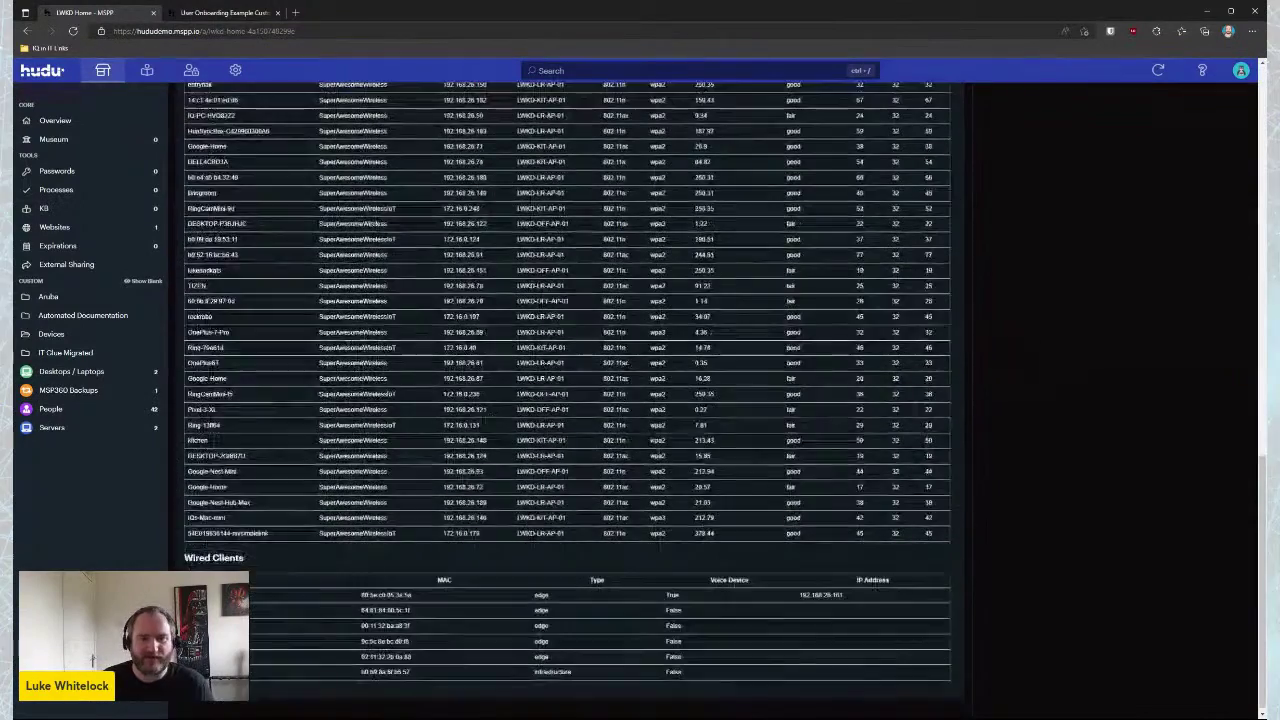
scroll(325, 445, "up", 15)
left_click(55, 121)
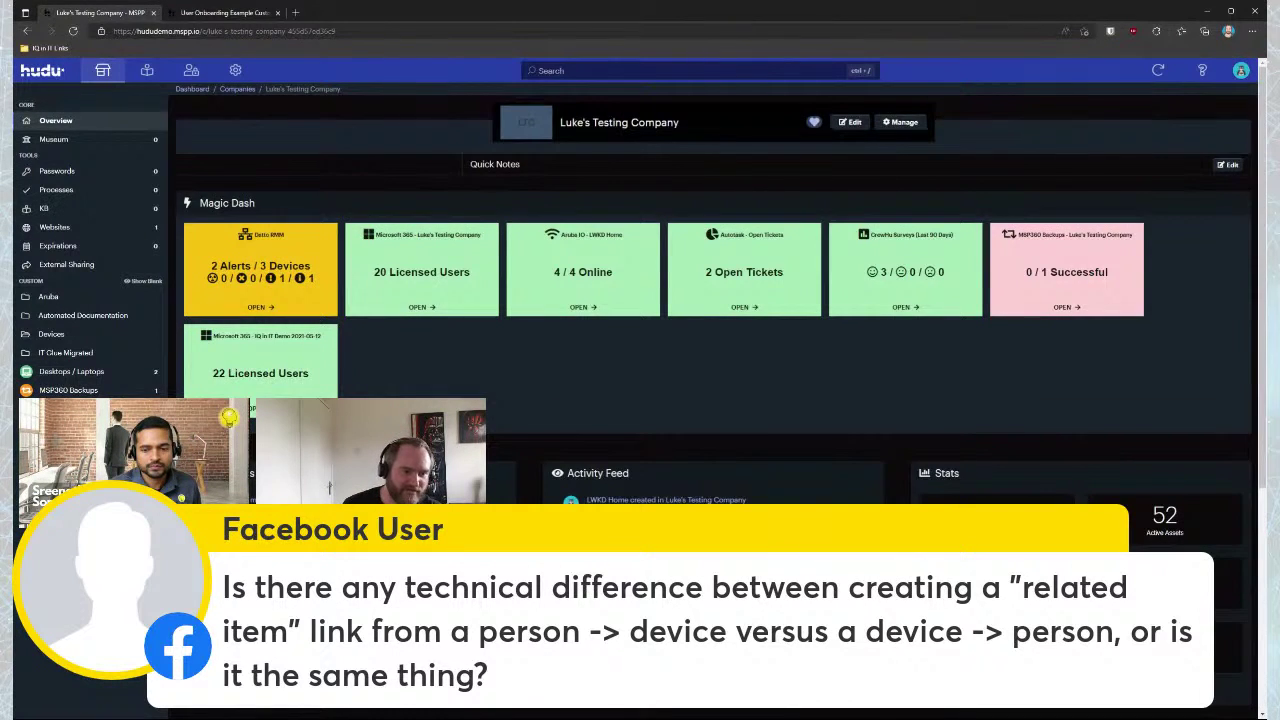
left_click(60, 427)
left_click(214, 190)
left_click(1229, 112)
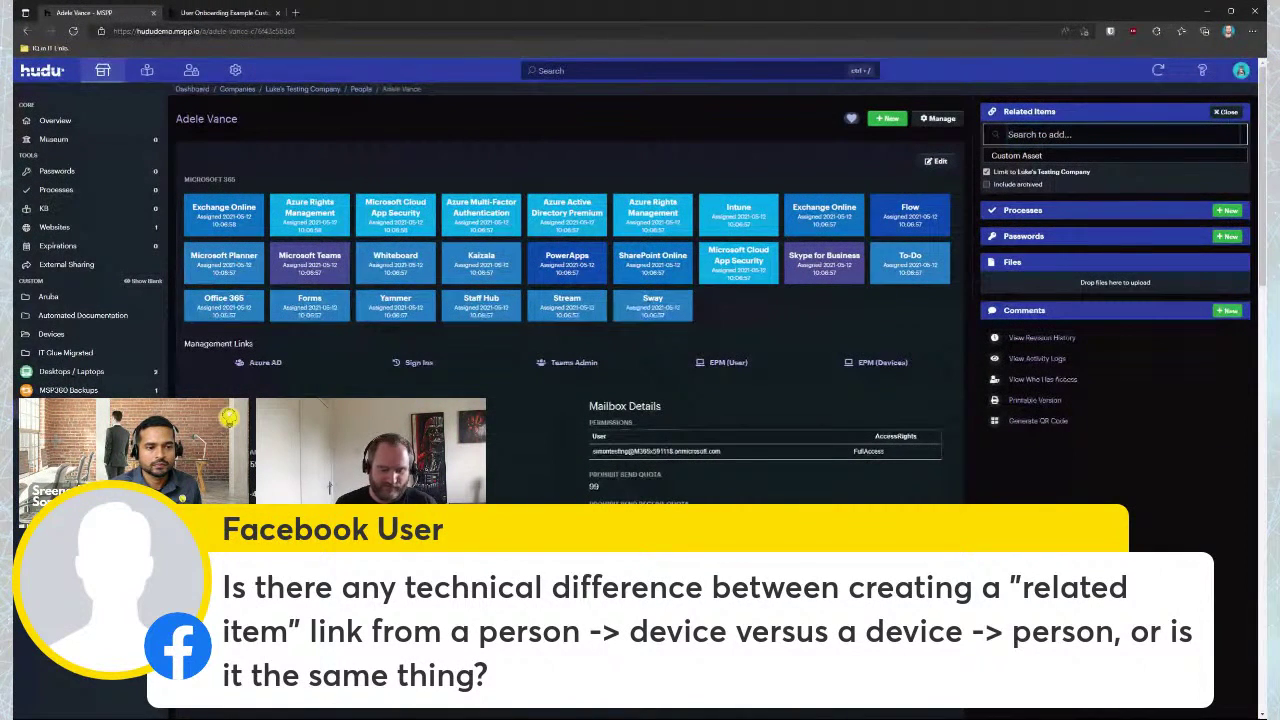
type("Alex")
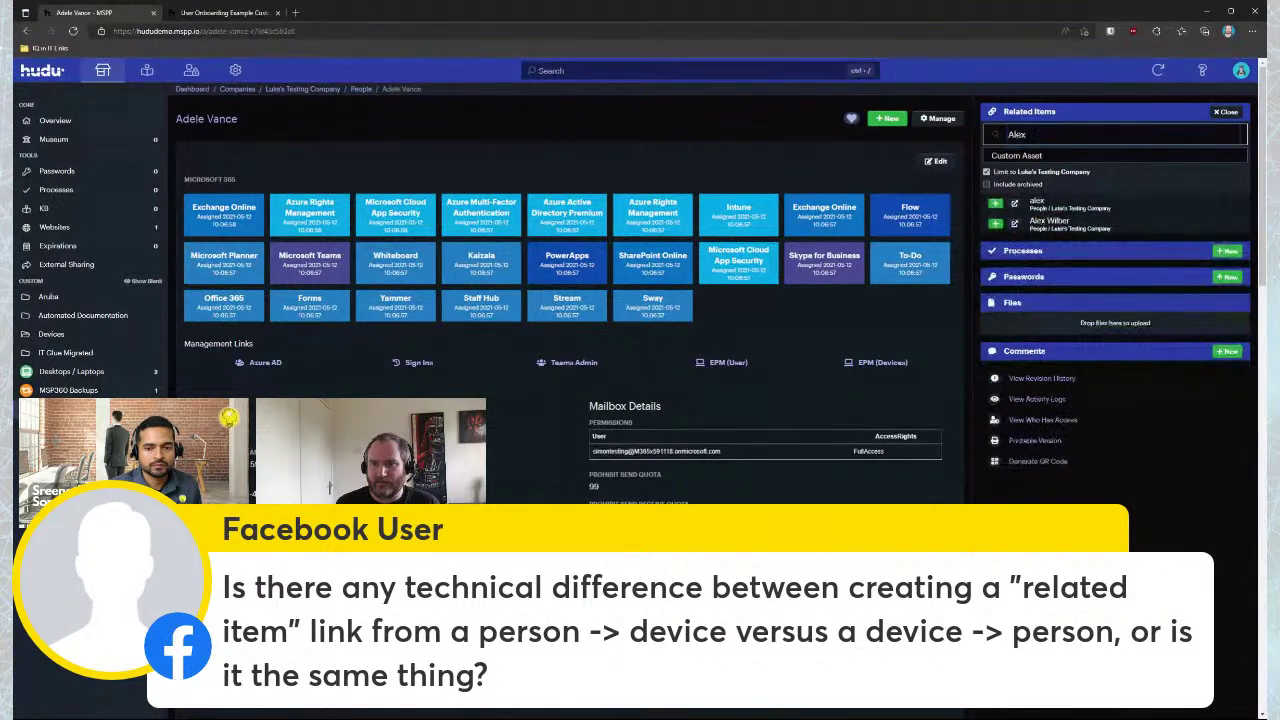
left_click(994, 223)
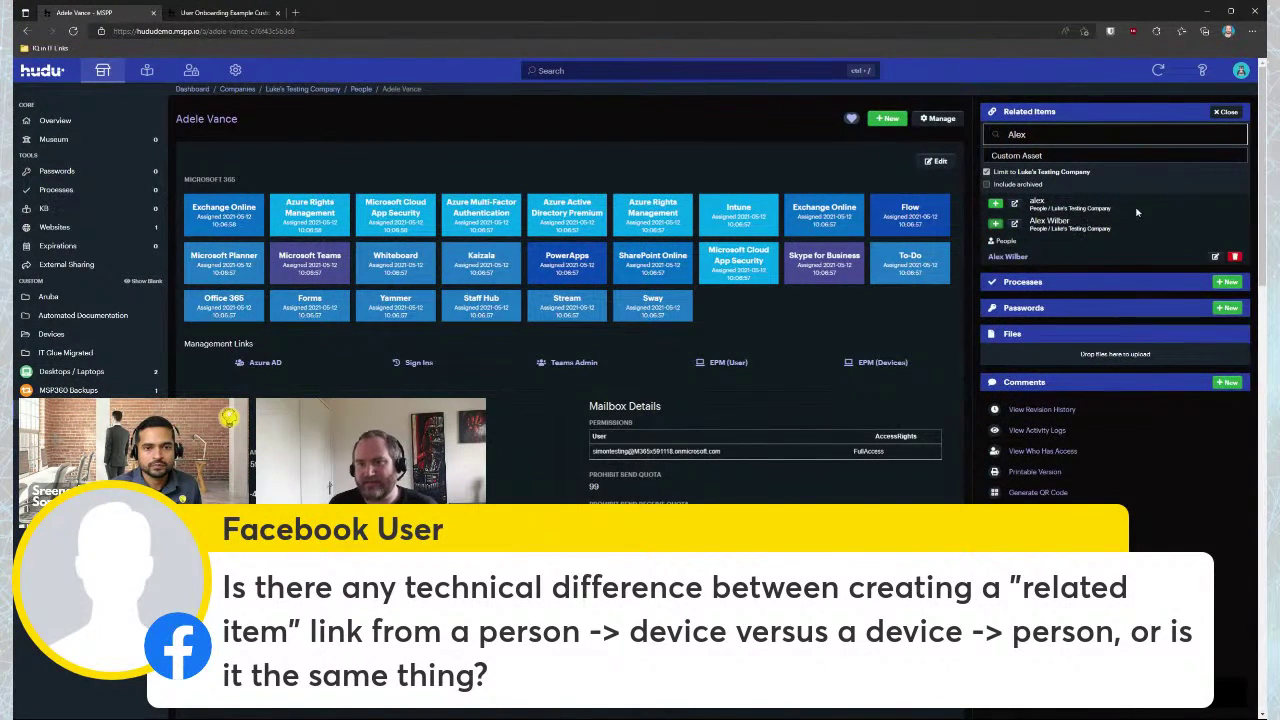
left_click(1008, 257)
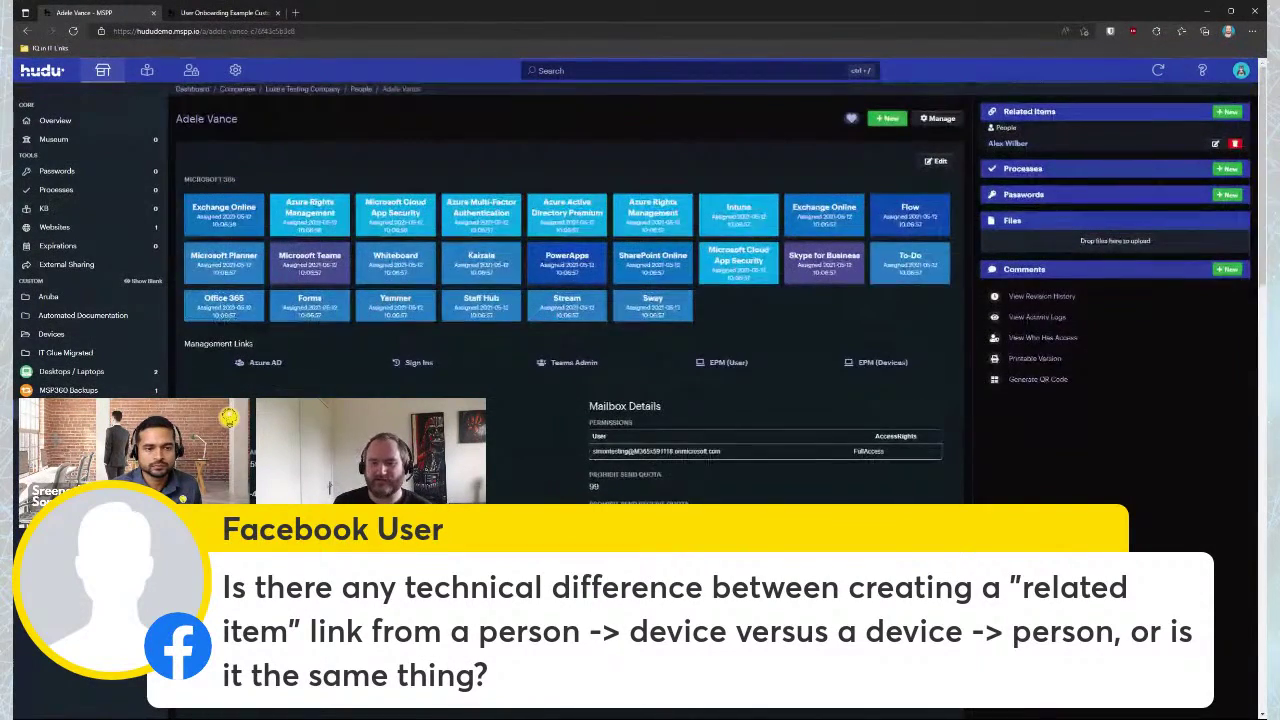
left_click(1009, 146)
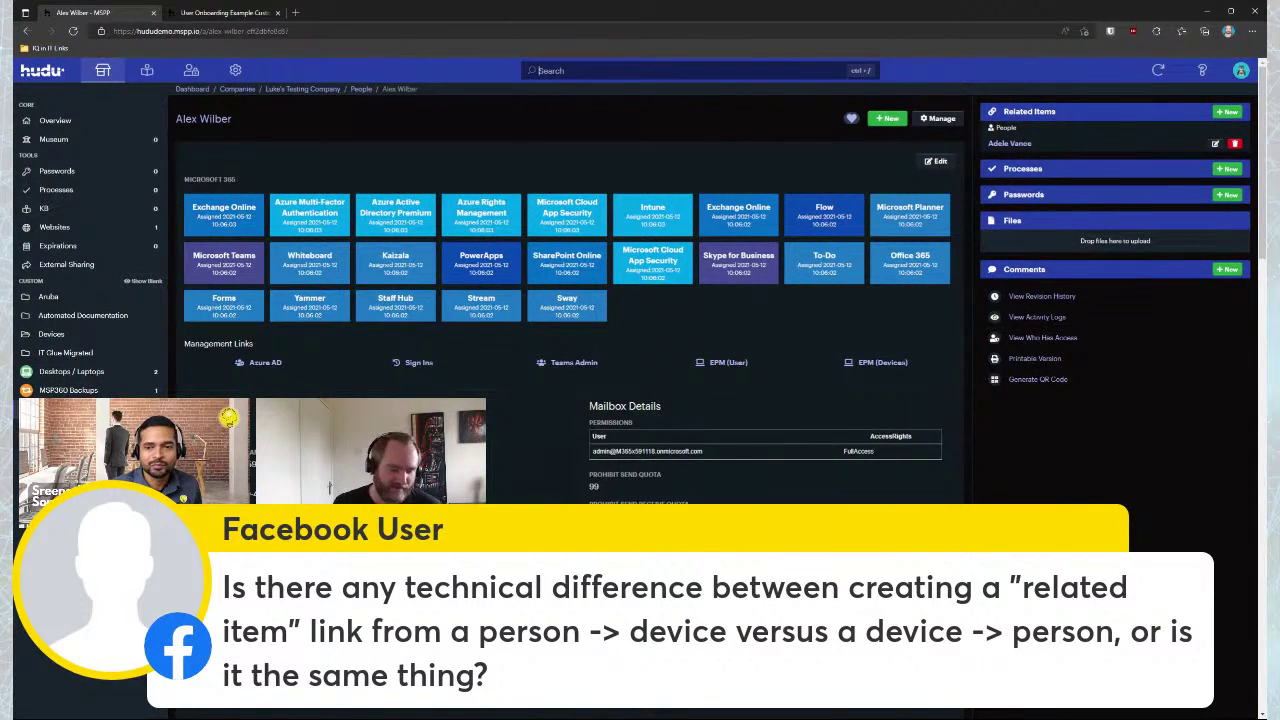
Search for 'Test' across all companies with All fields matching turned on
left_click(565, 72)
type("Test")
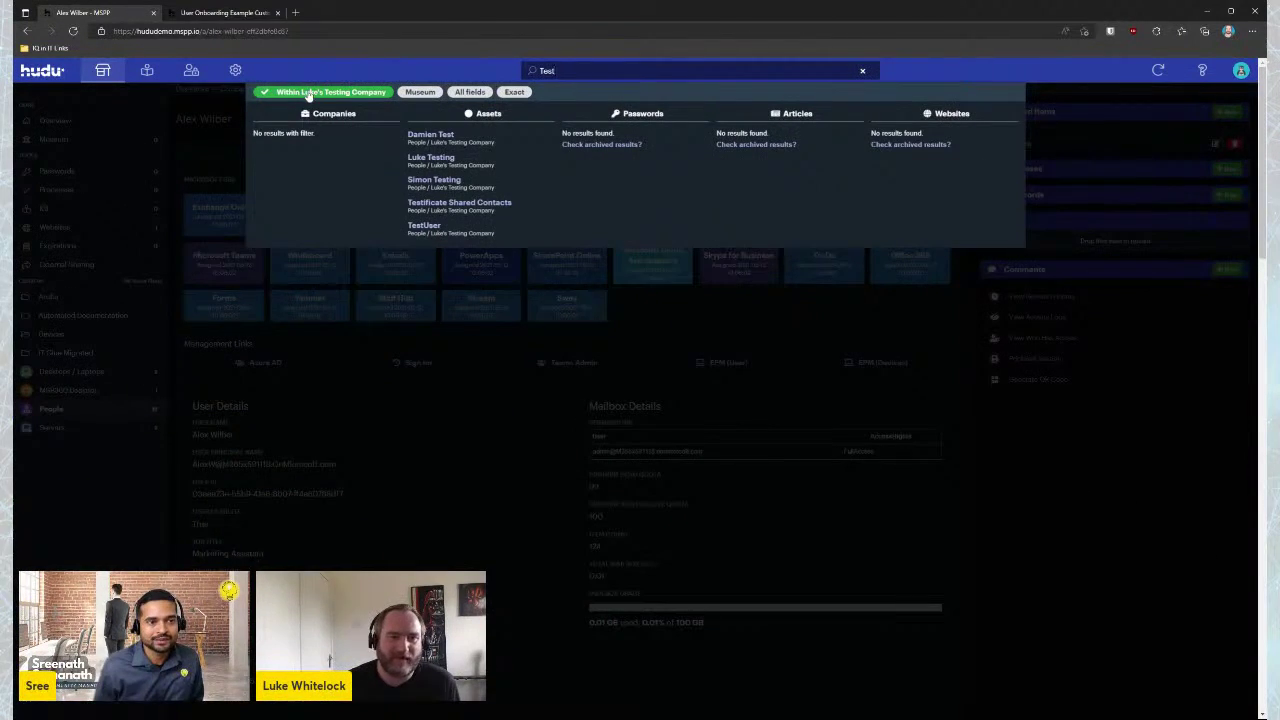
left_click(330, 92)
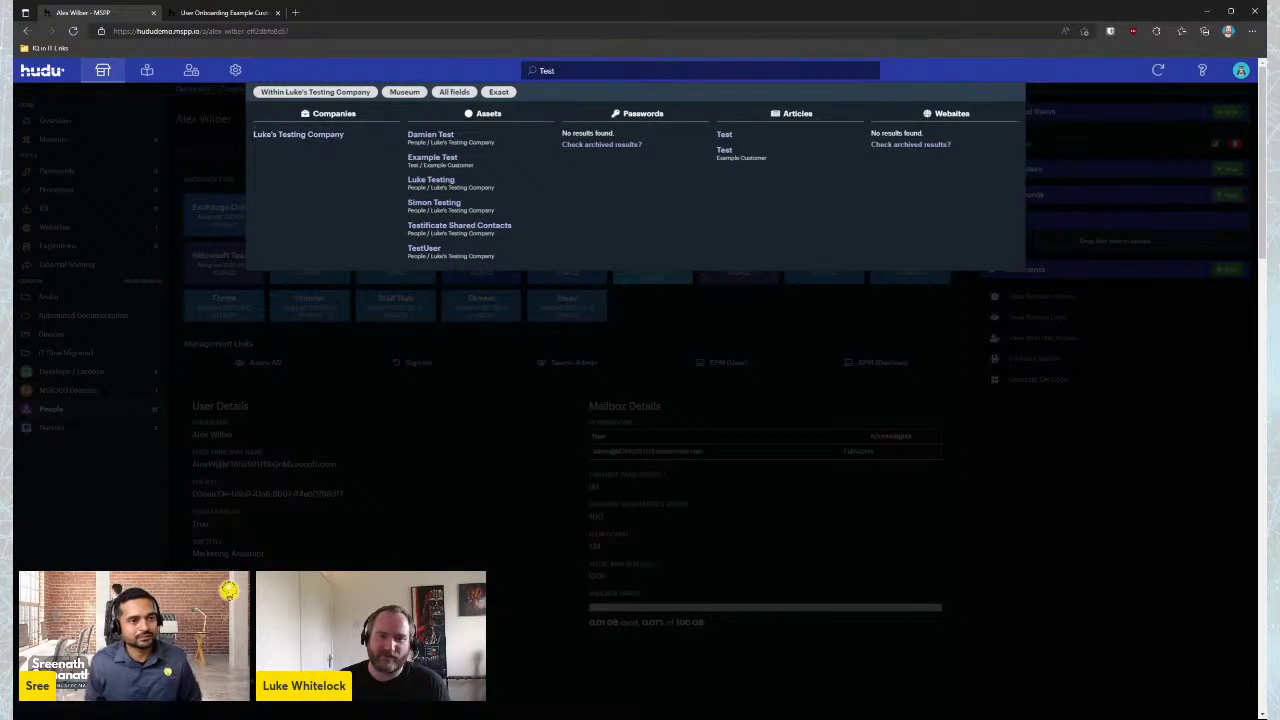
left_click(343, 93)
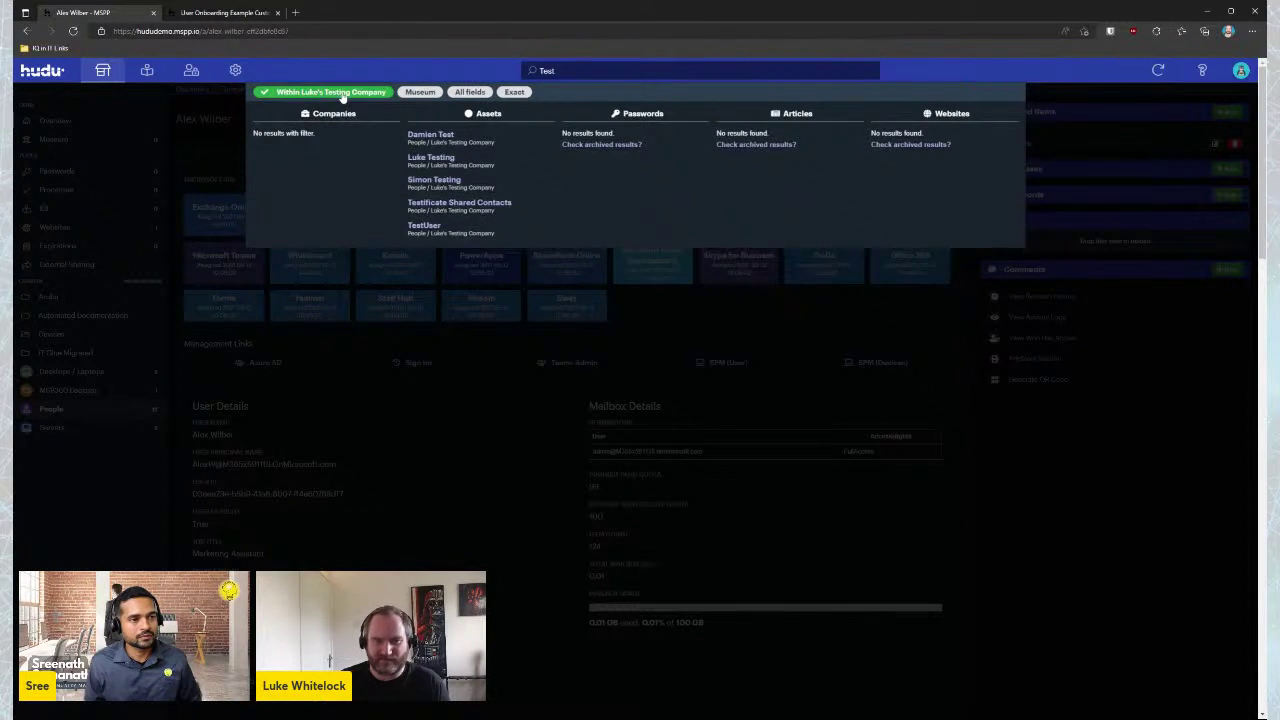
left_click(343, 94)
left_click(452, 93)
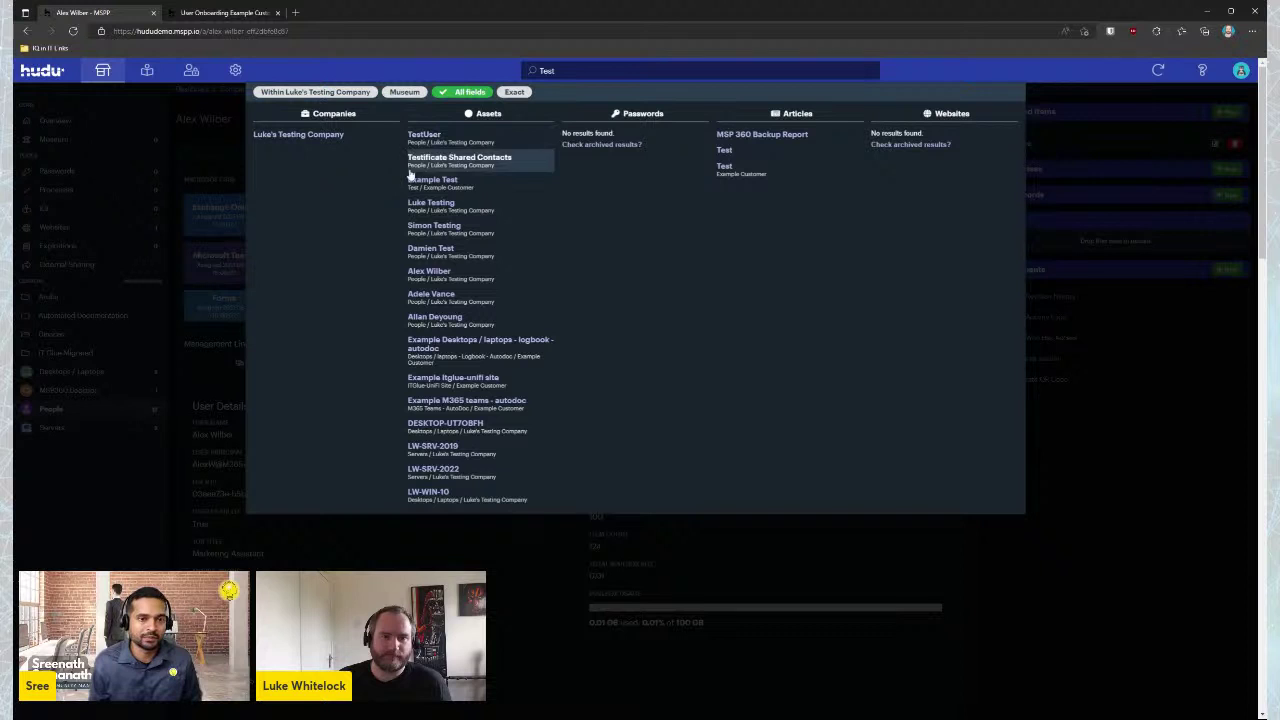
Toggle the Exact, Museum and company filter pills, then dismiss the search results
left_click(514, 92)
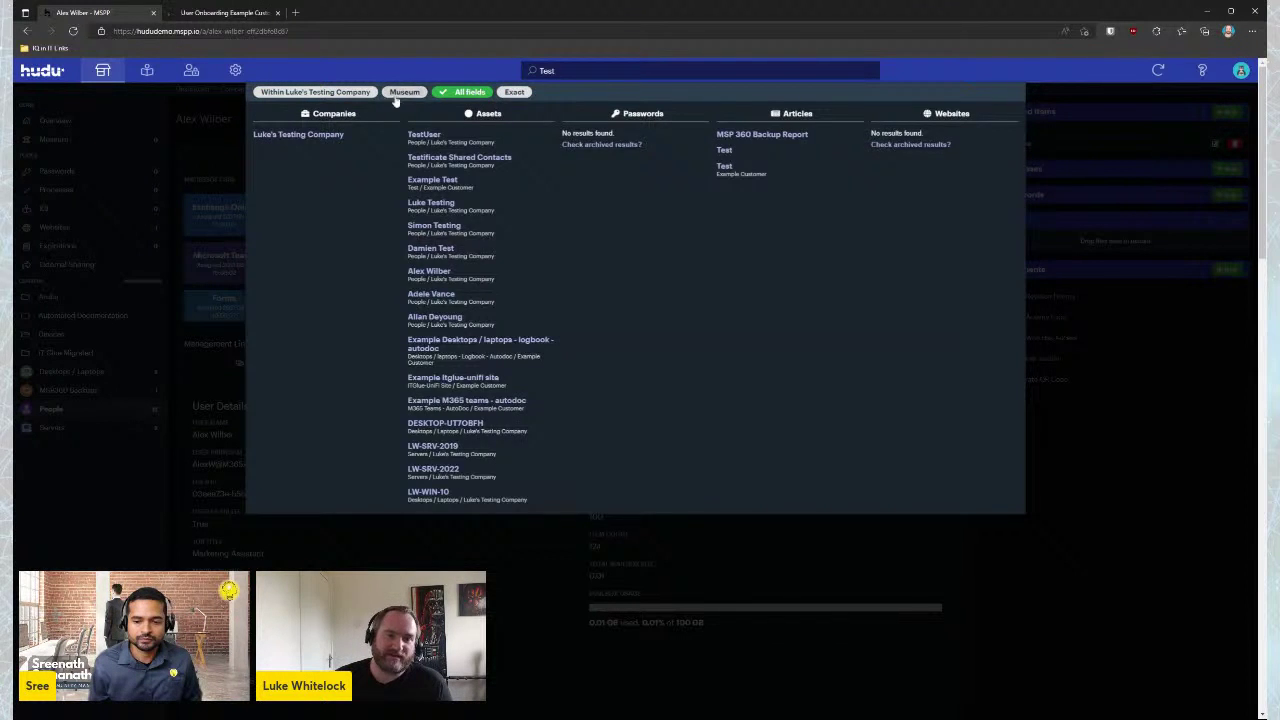
left_click(405, 92)
left_click(405, 92)
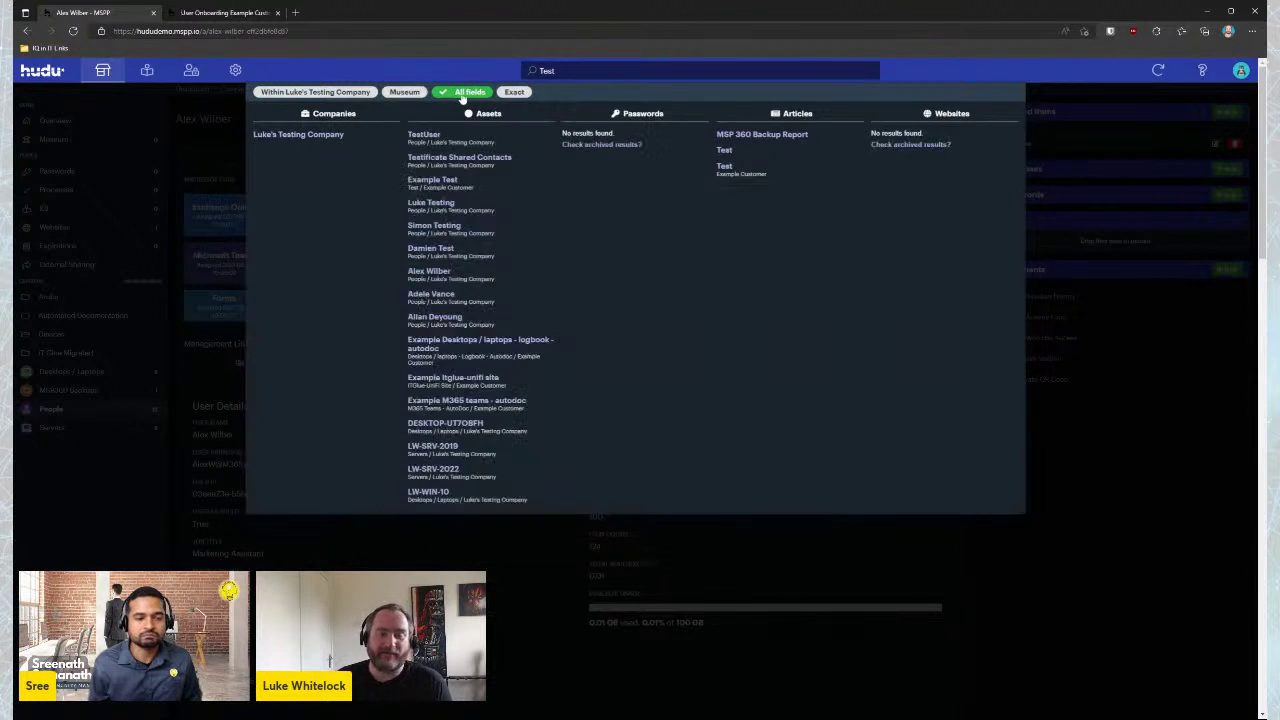
left_click(405, 92)
left_click(405, 92)
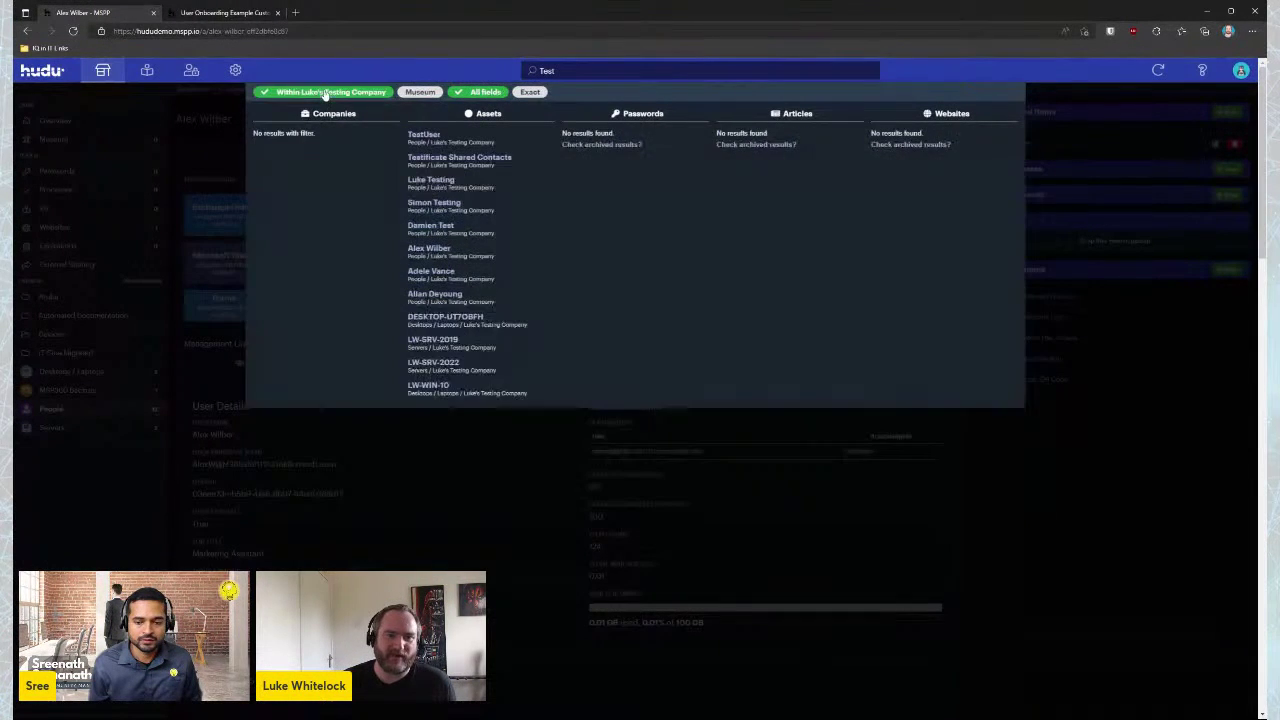
left_click(324, 93)
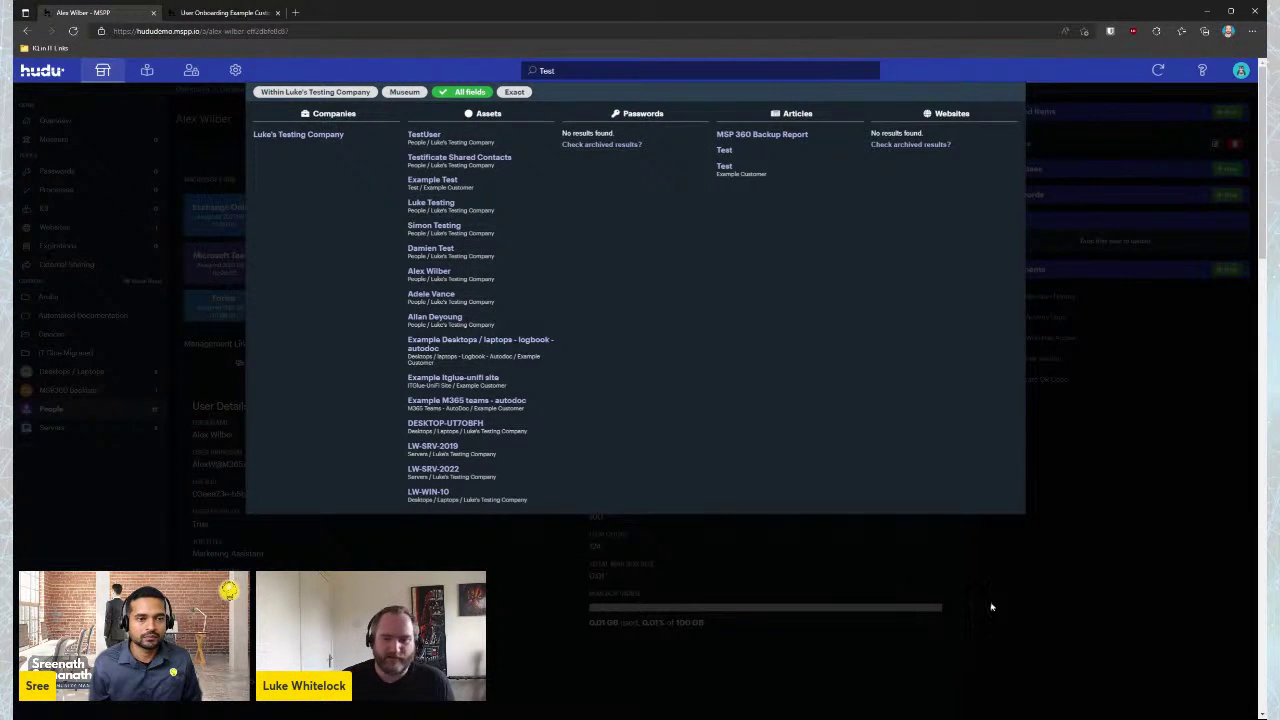
left_click(1027, 614)
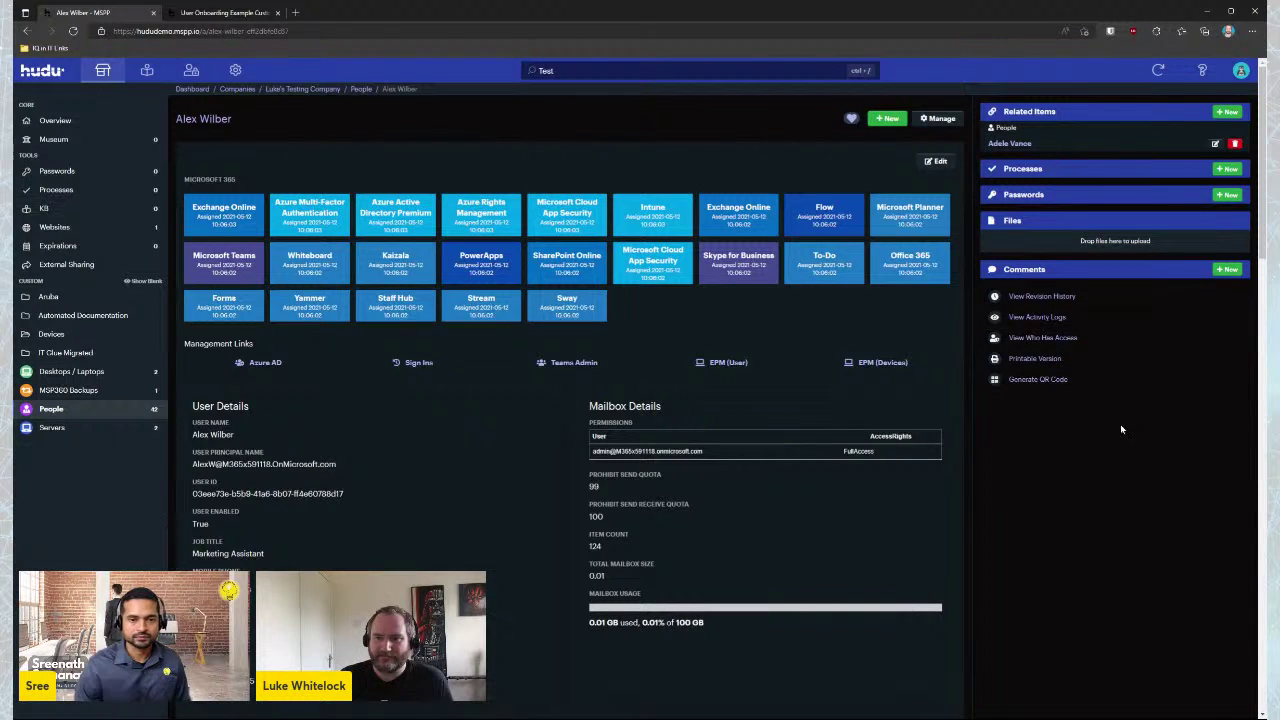
left_click(1050, 296)
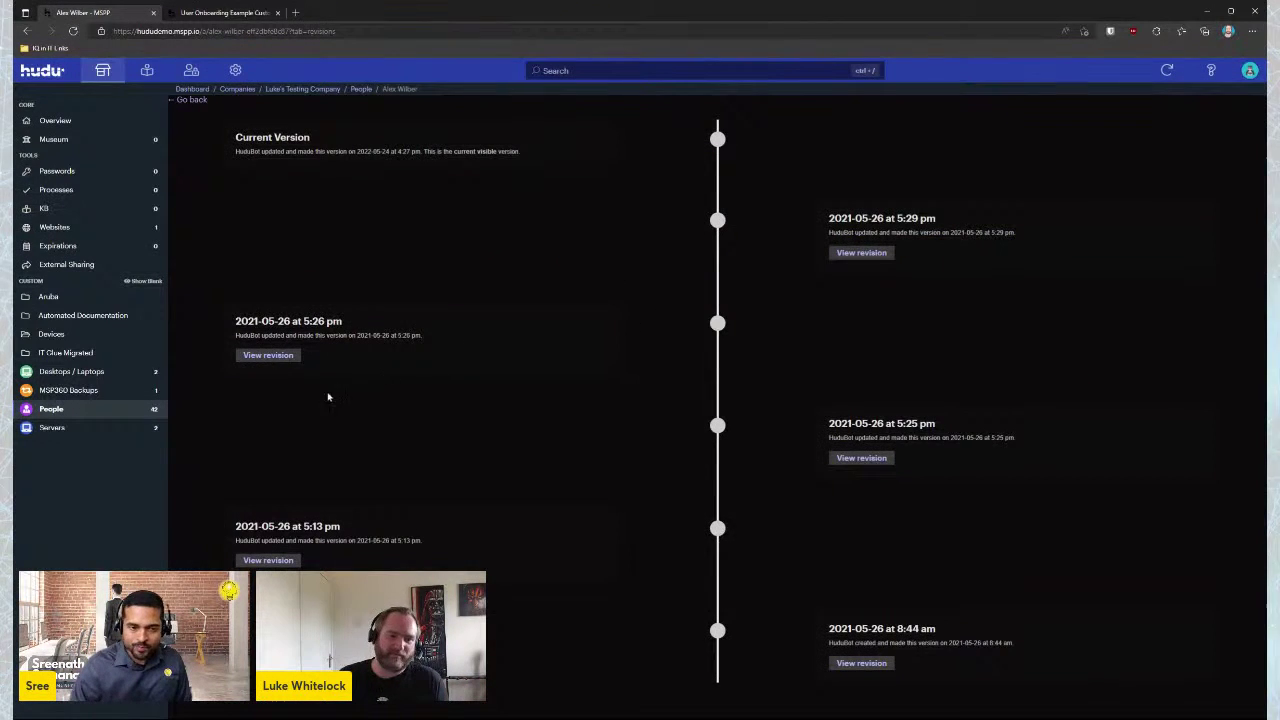
left_click(862, 458)
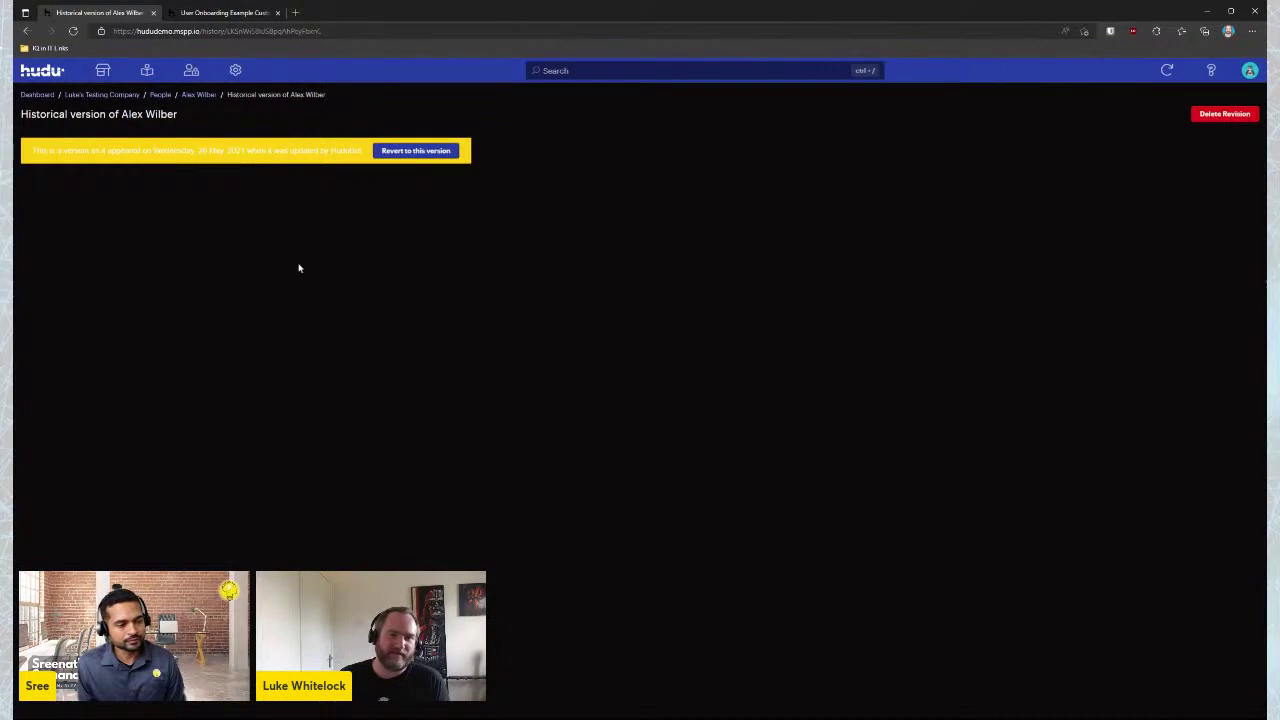
key("alt+Left")
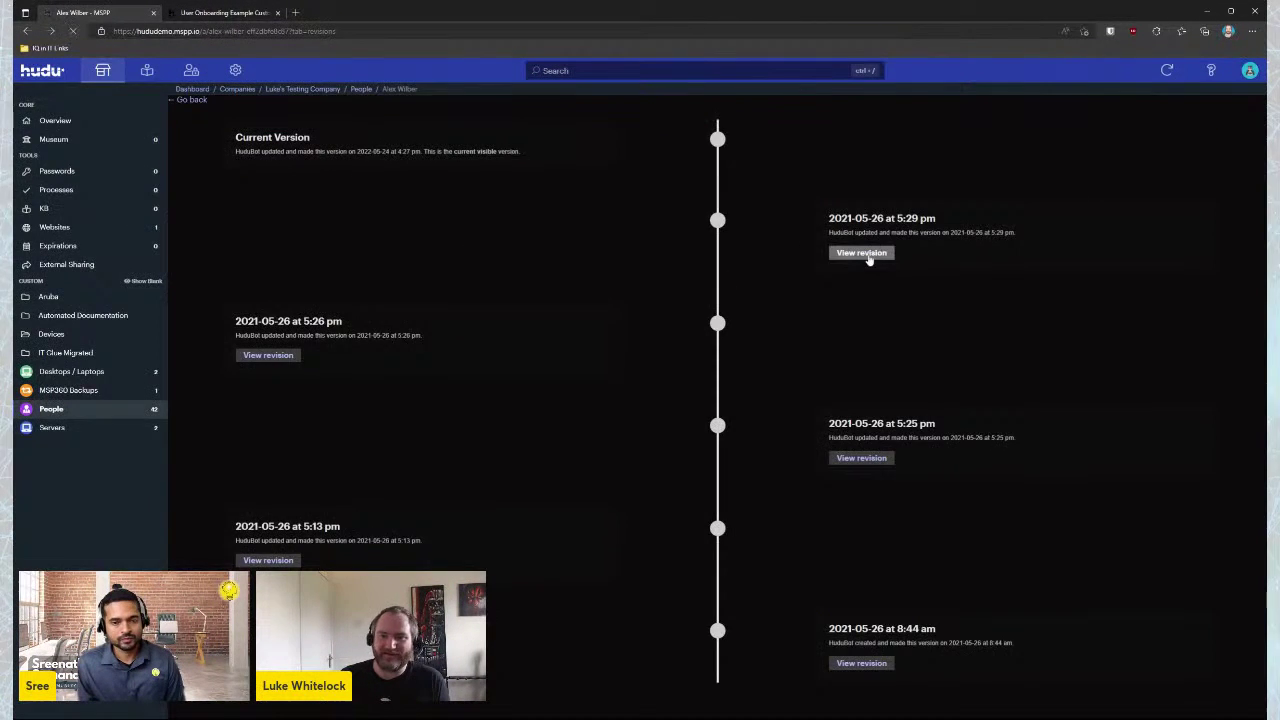
left_click(866, 254)
key("alt+Left")
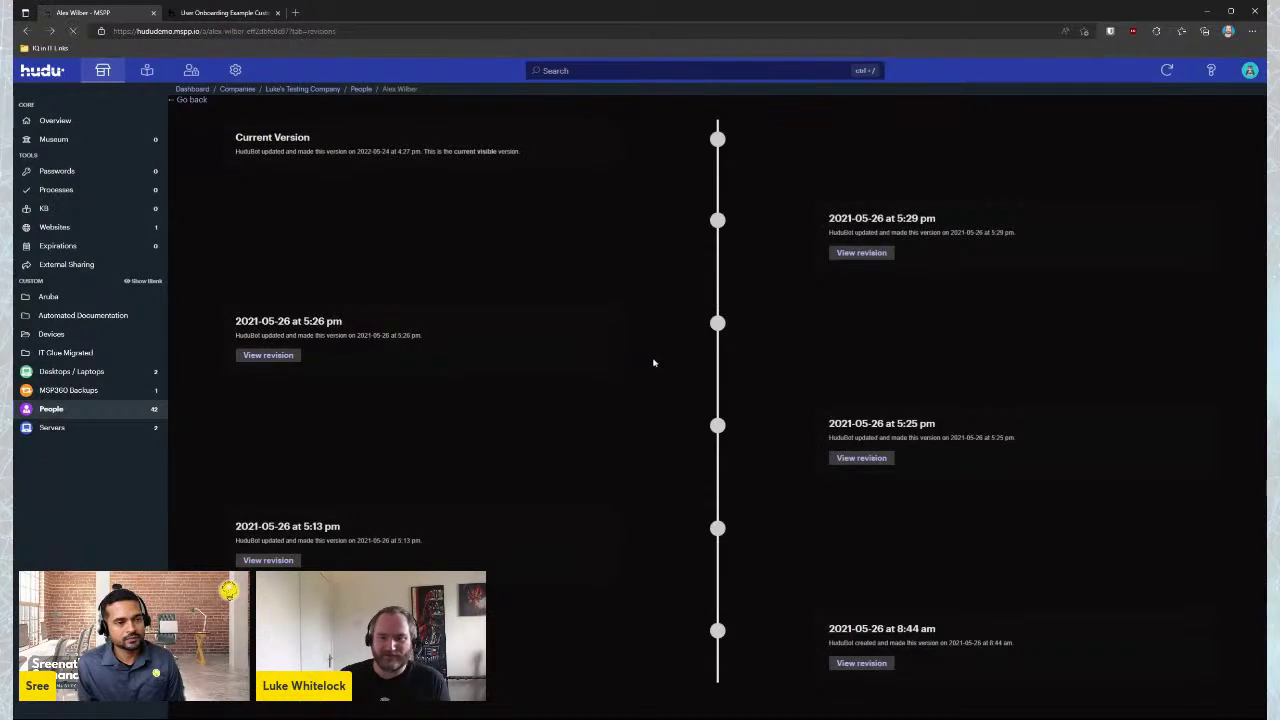
key("alt+Left")
scroll(1080, 420, "down", 1)
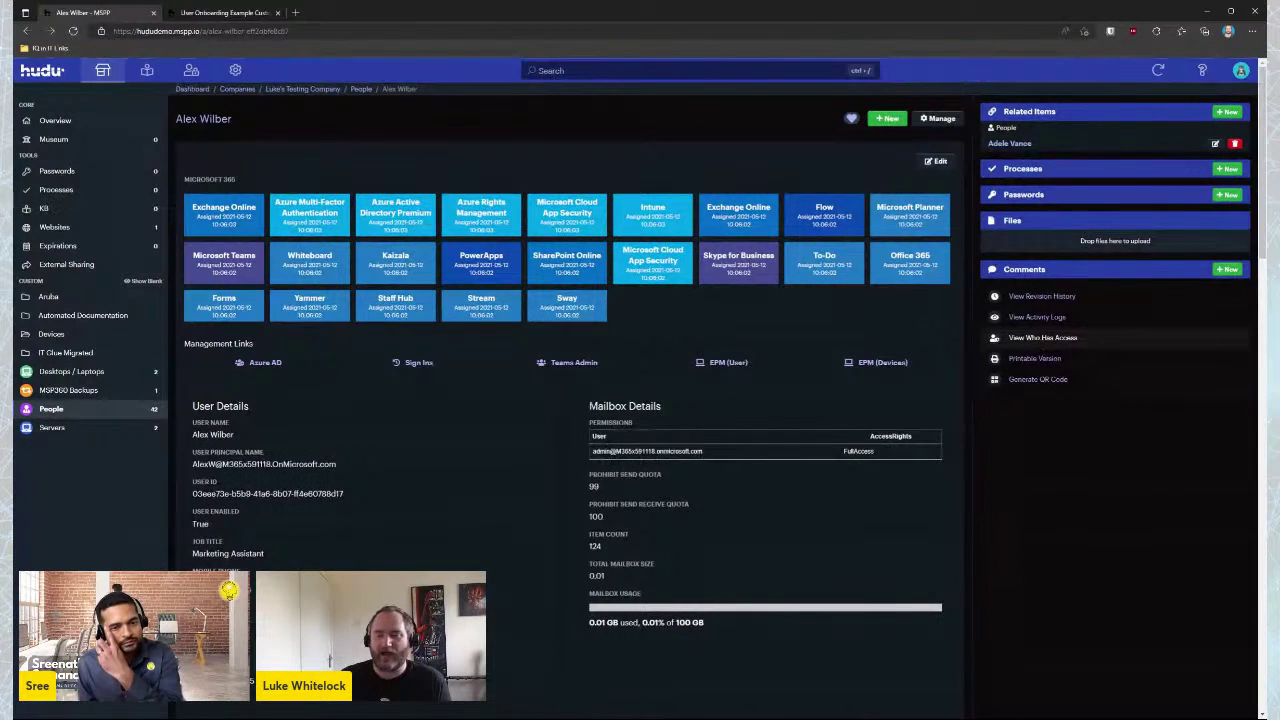
View who has access to the person's record, generate its QR code, and open Admin settings
left_click(1043, 337)
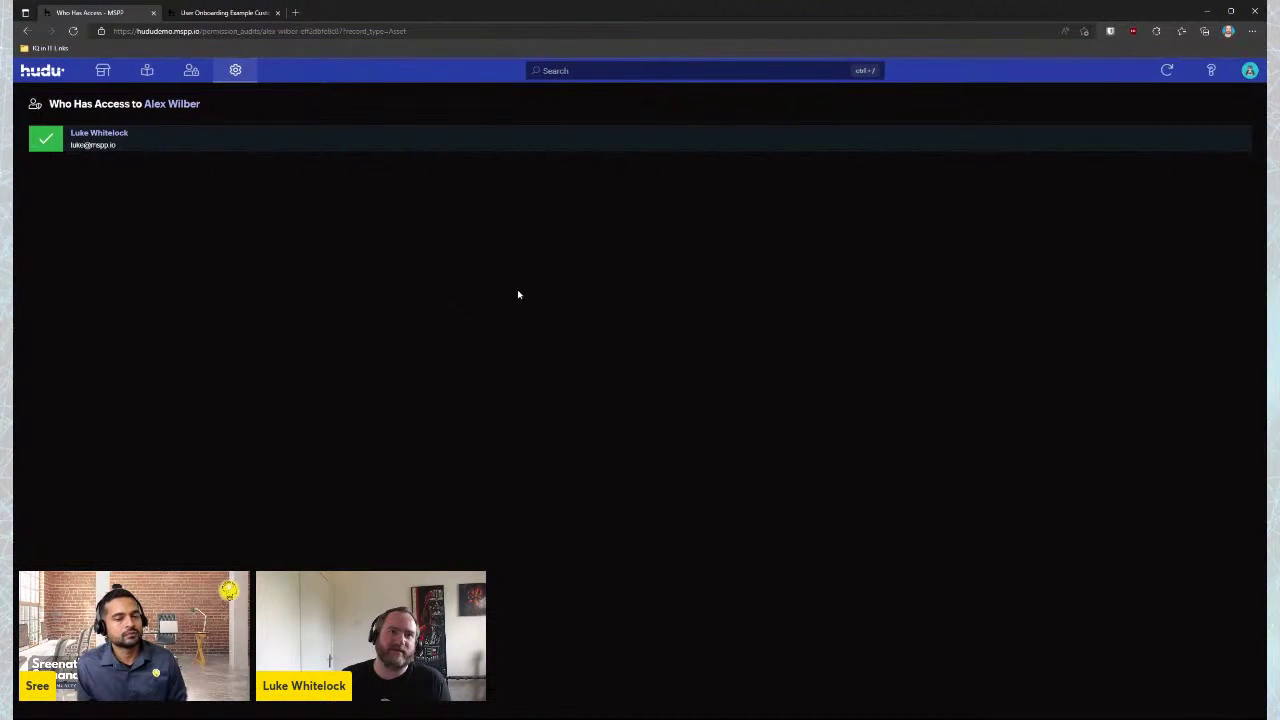
key("alt+Left")
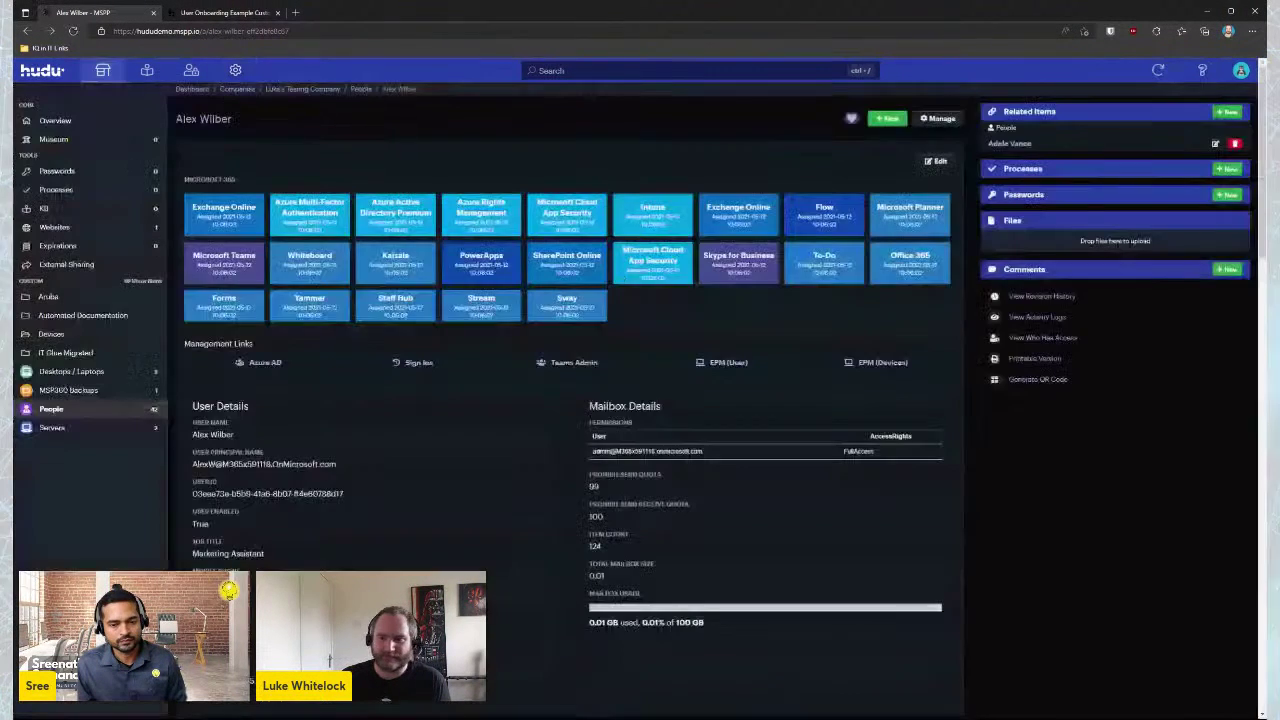
left_click(1046, 383)
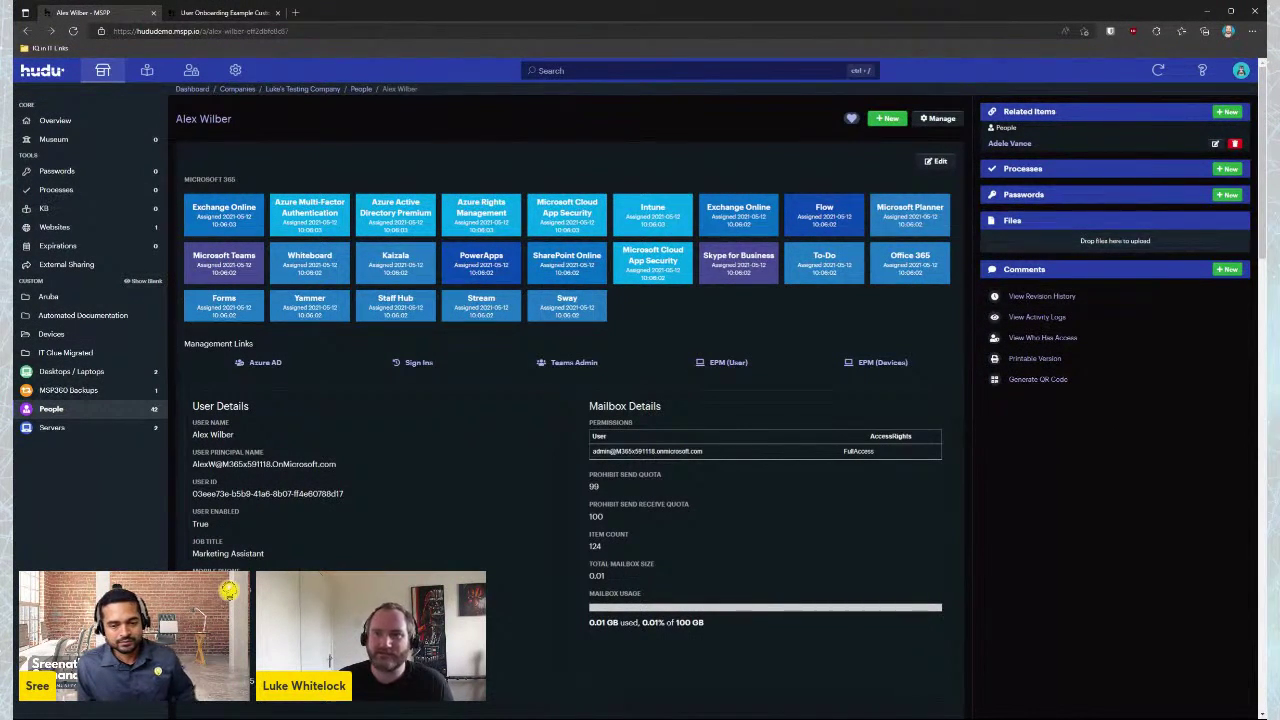
left_click(234, 72)
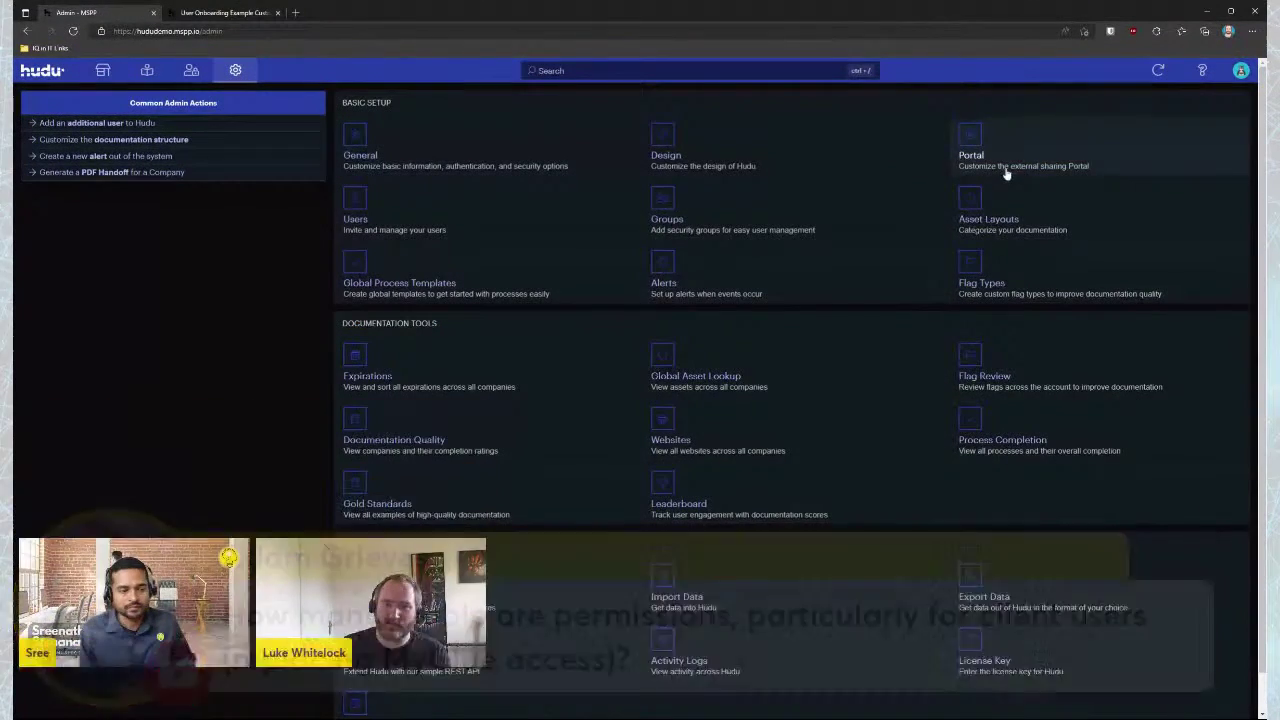
Create a new security group named 'Test' under Admin Groups
left_click(665, 208)
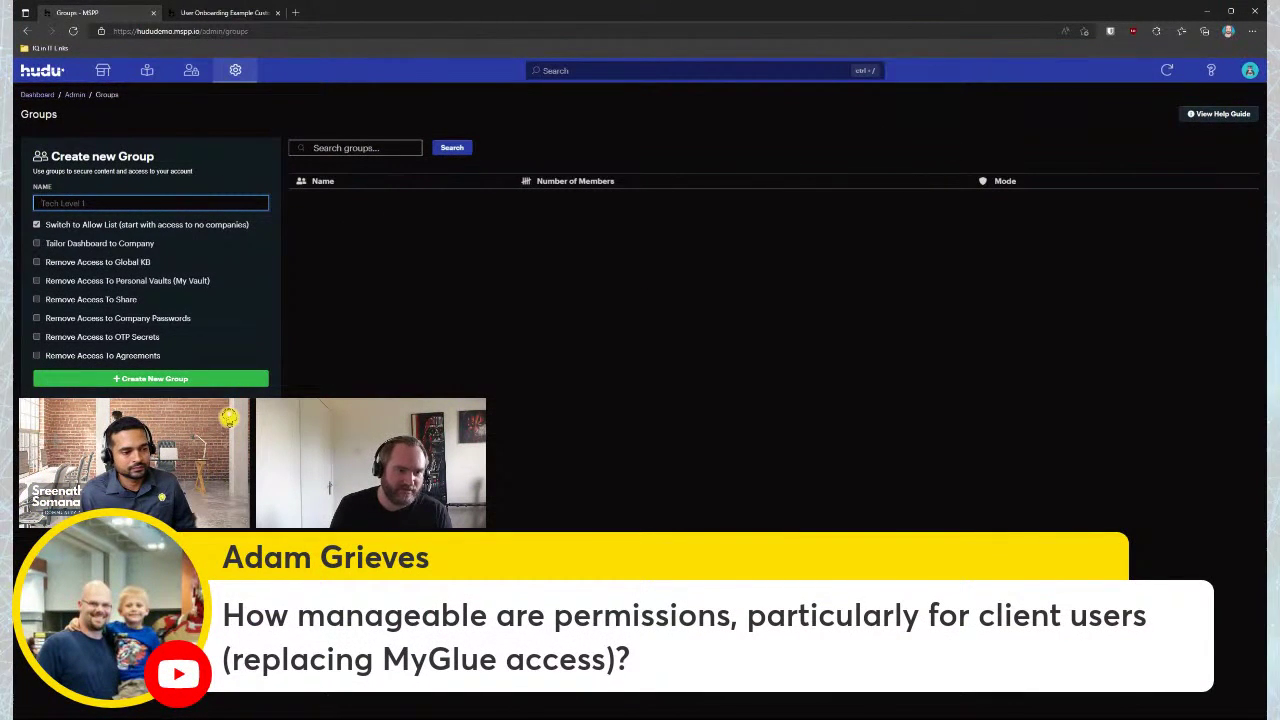
type("Test")
left_click(88, 378)
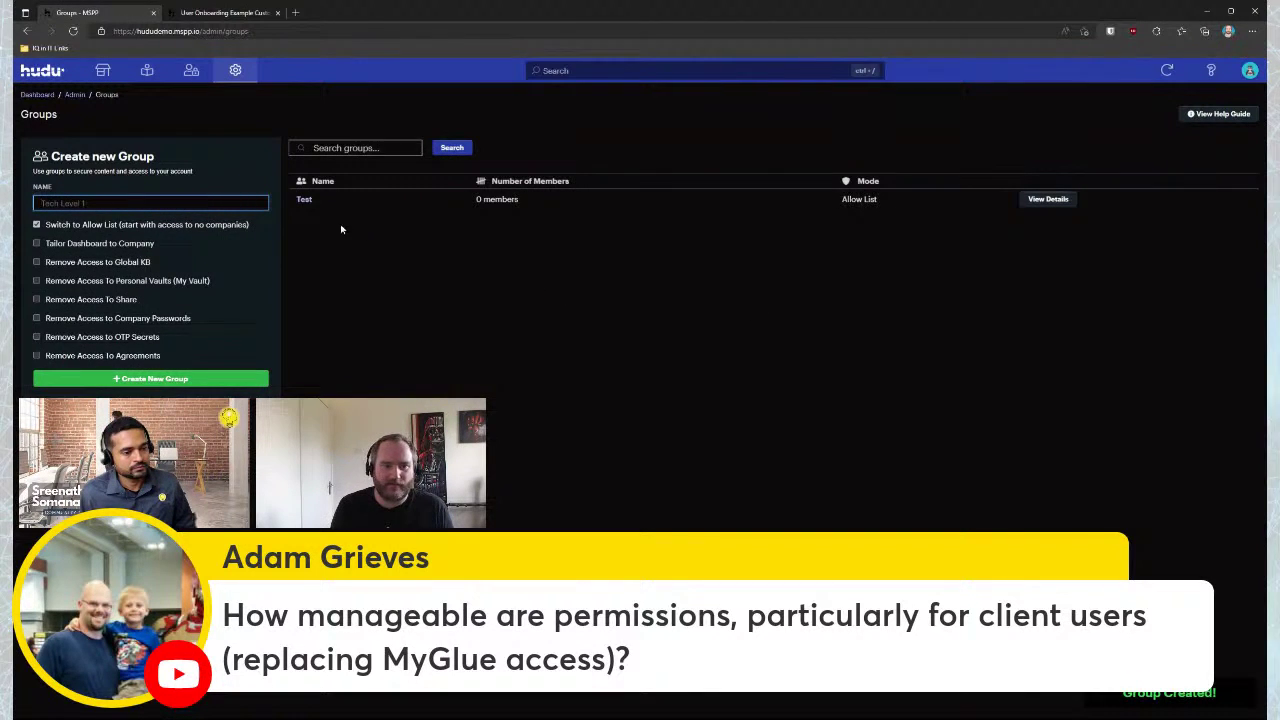
Review the Test group's members and company access, then open its login schedule (UTC, no days set)
left_click(305, 202)
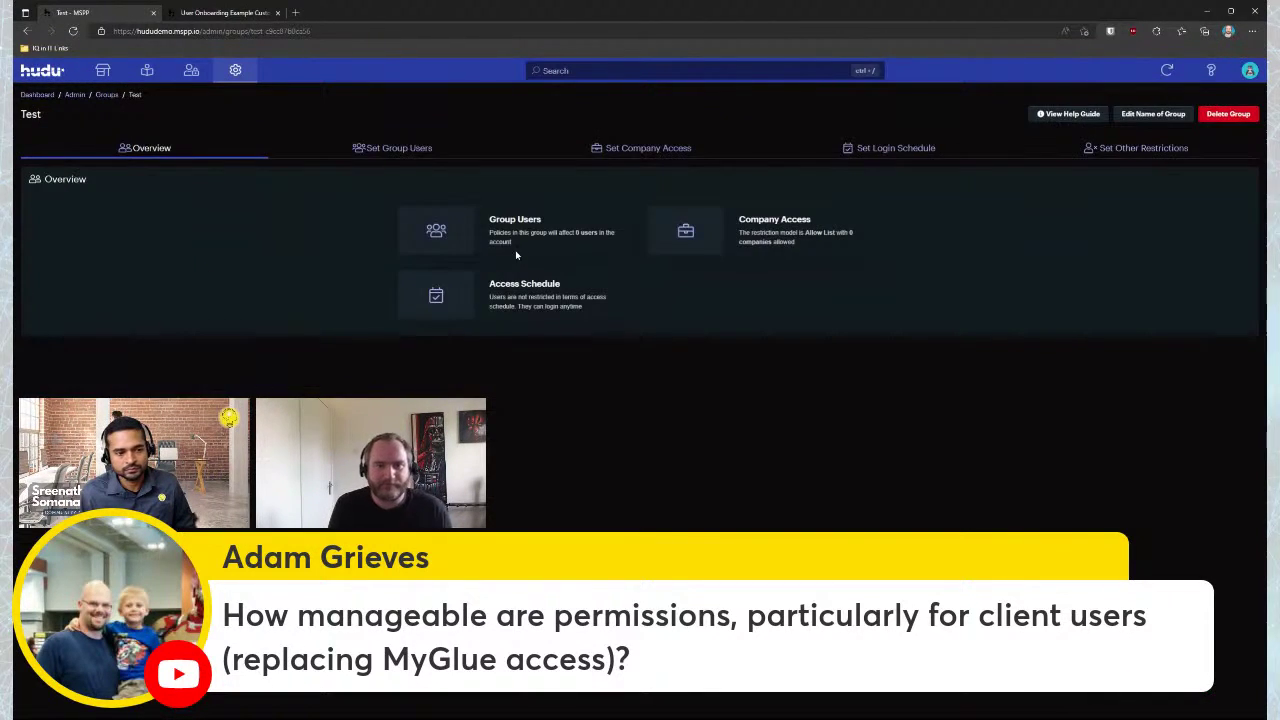
left_click(381, 150)
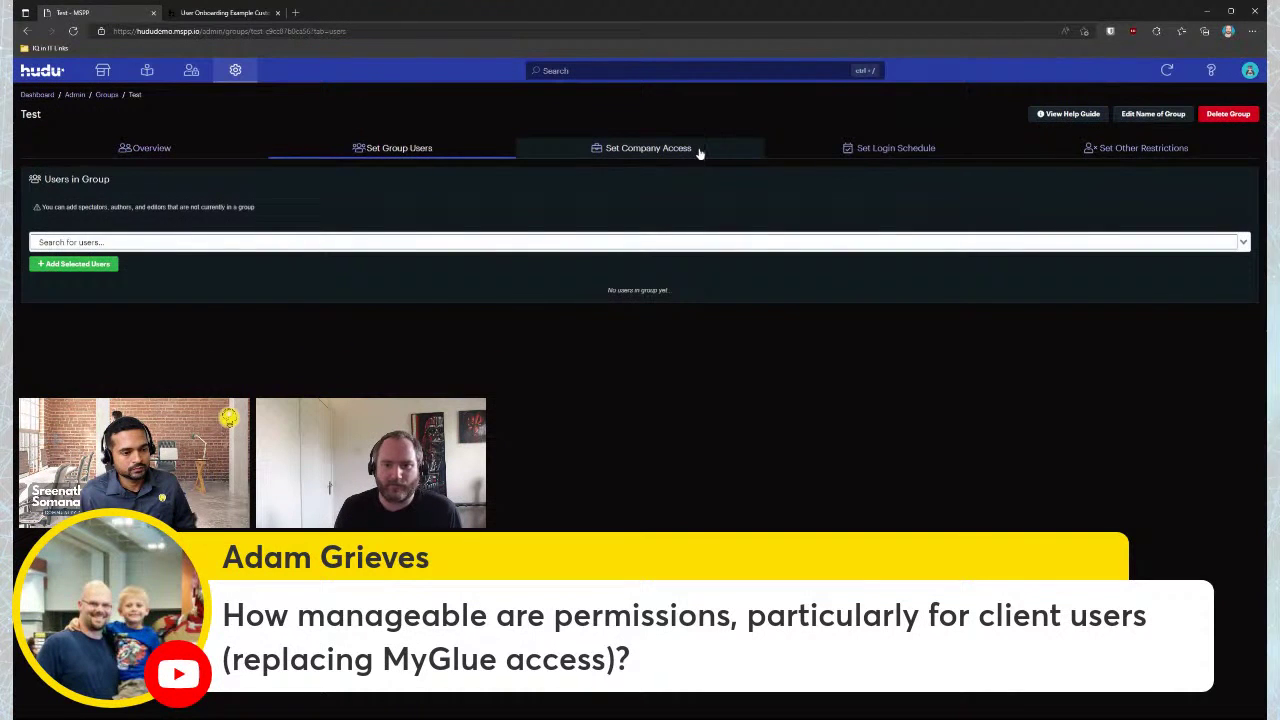
left_click(699, 150)
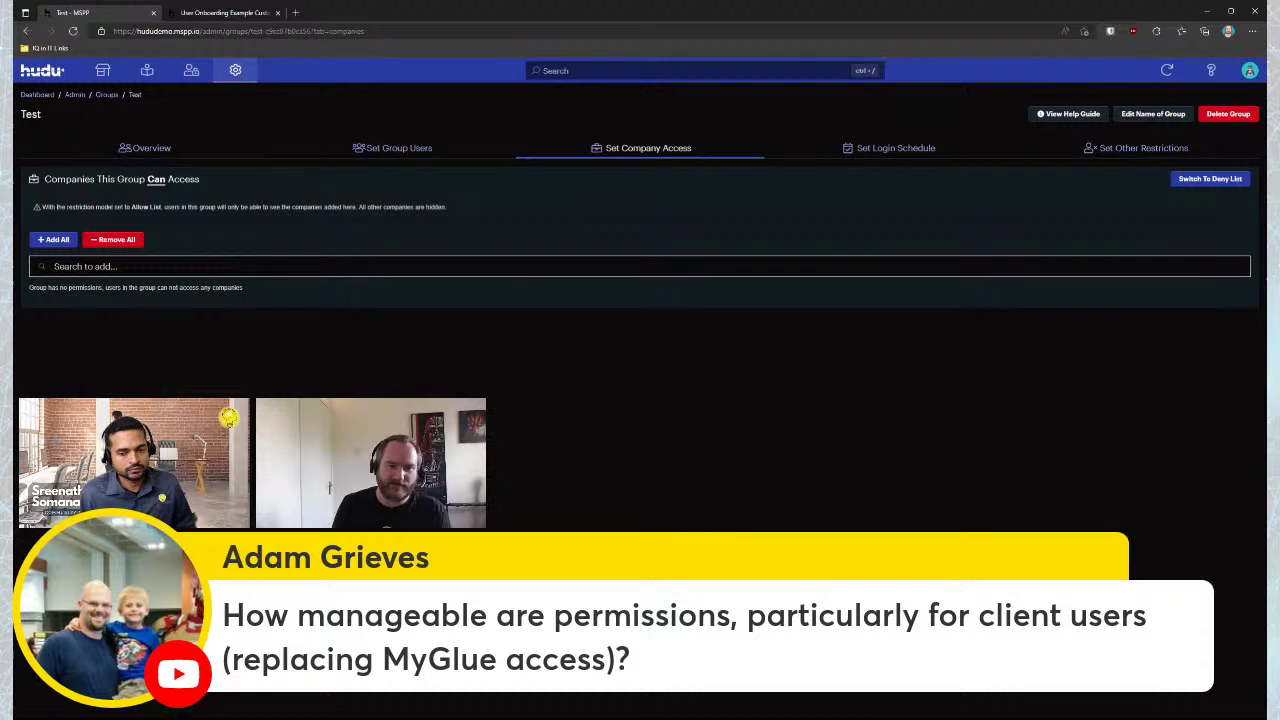
left_click(573, 268)
left_click(560, 533)
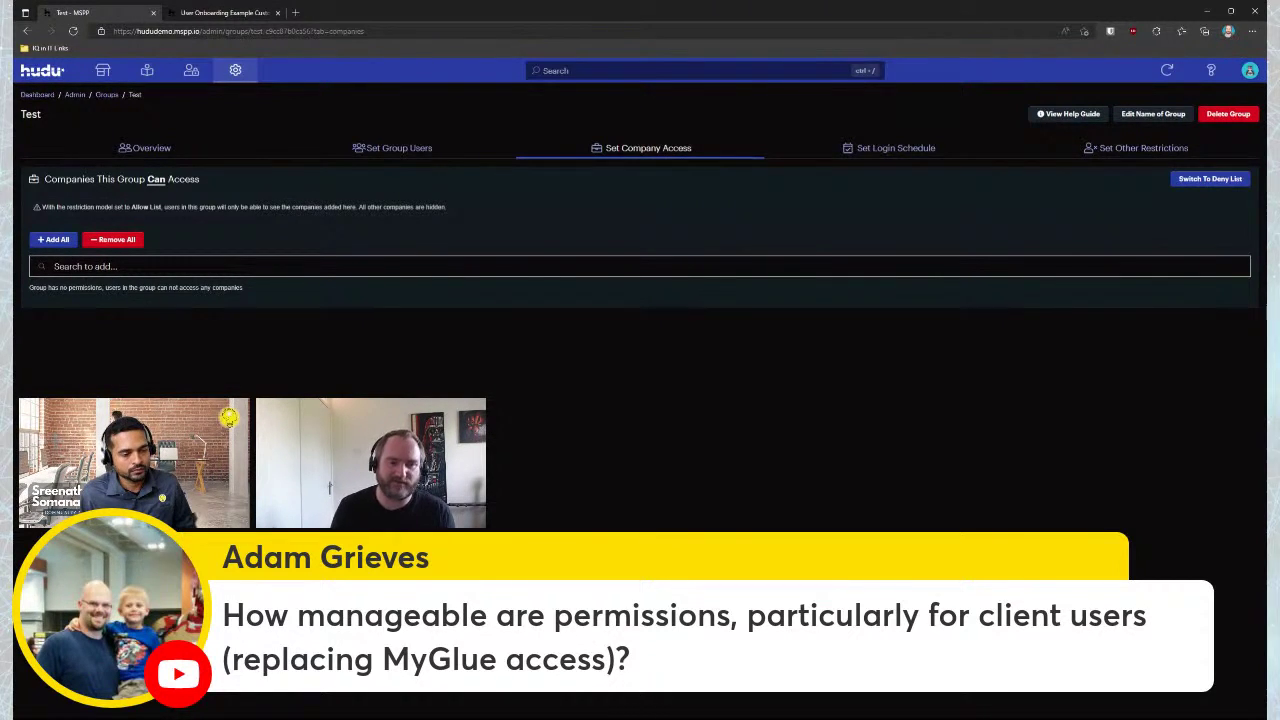
left_click(451, 266)
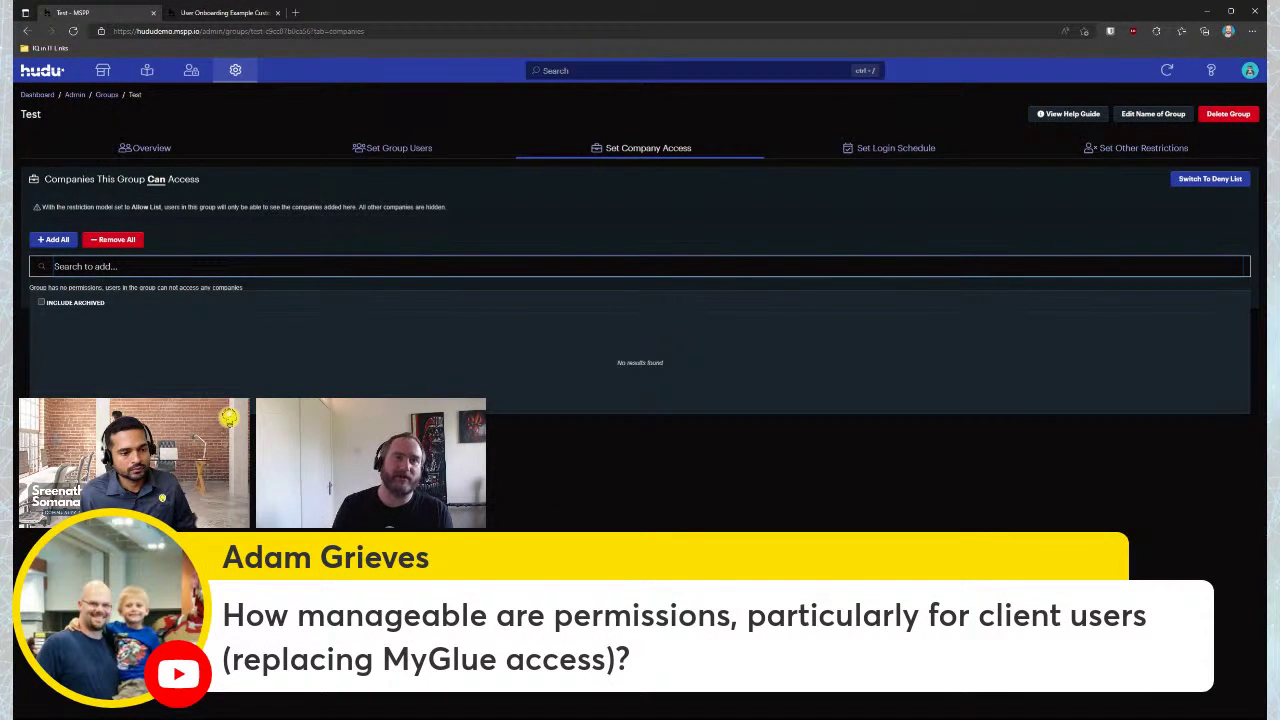
left_click(688, 690)
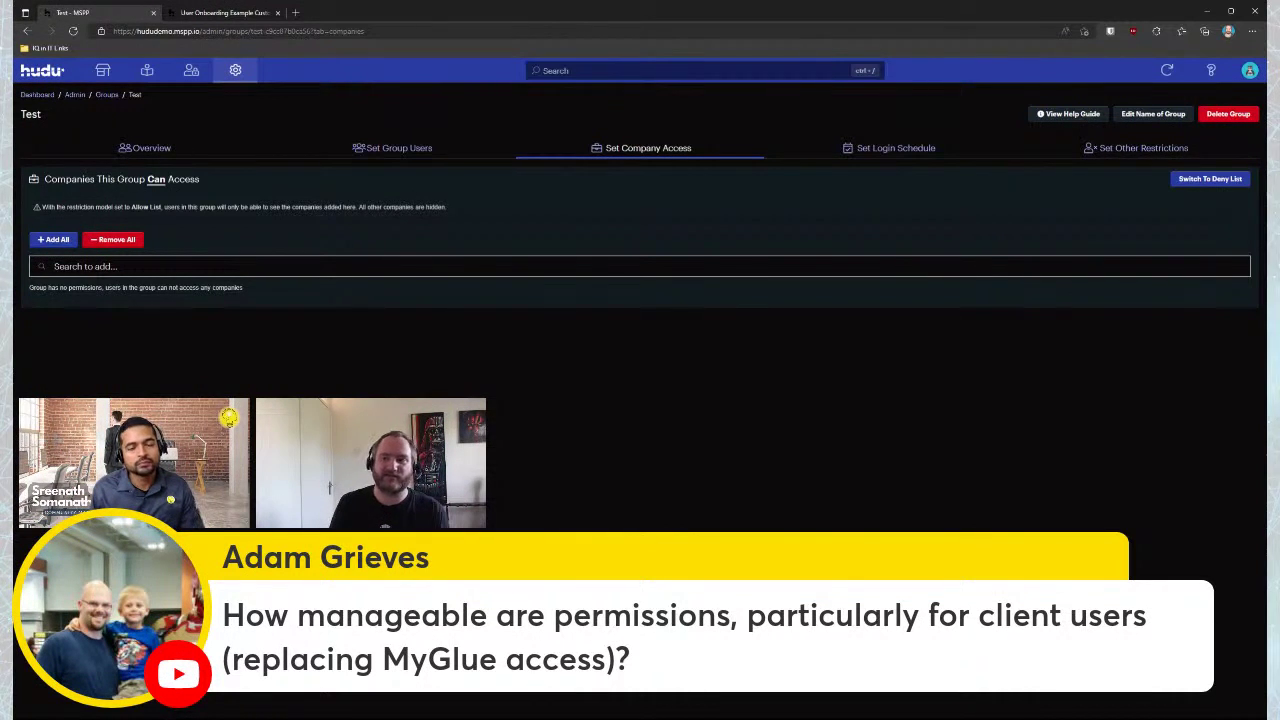
left_click(913, 150)
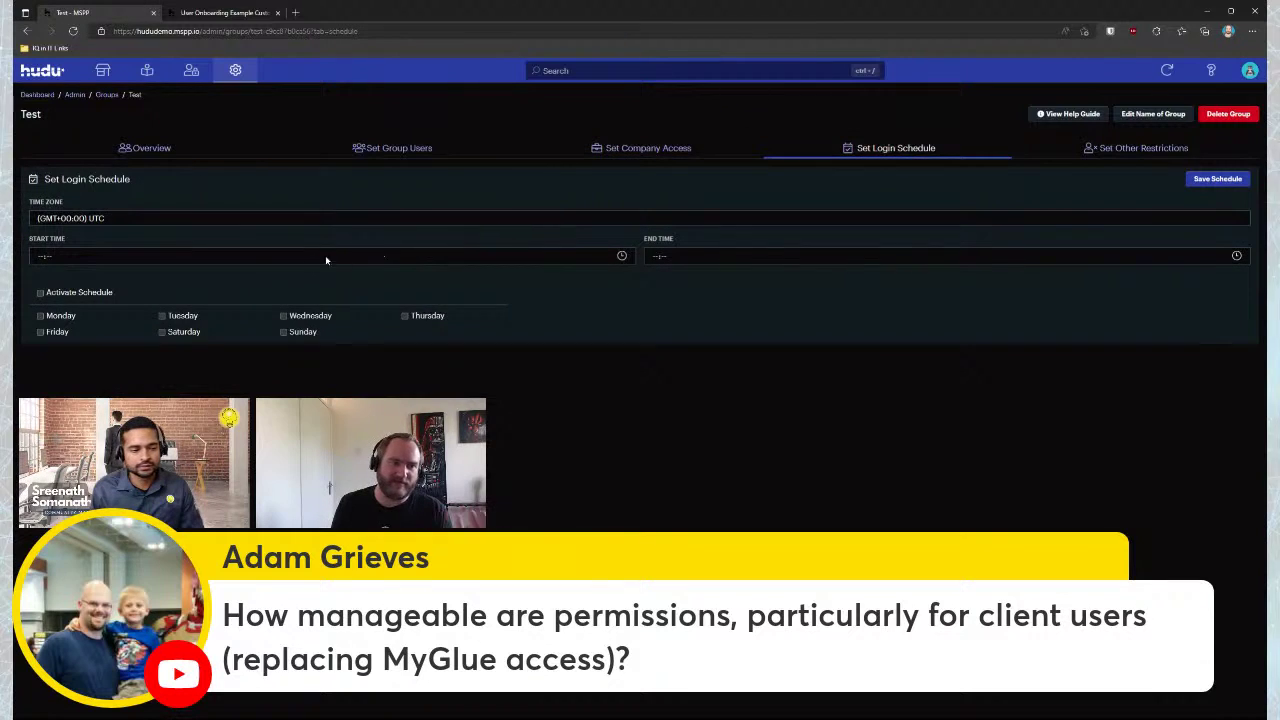
left_click(1100, 147)
scroll(1100, 300, "down", 3)
scroll(640, 250, "up", 1)
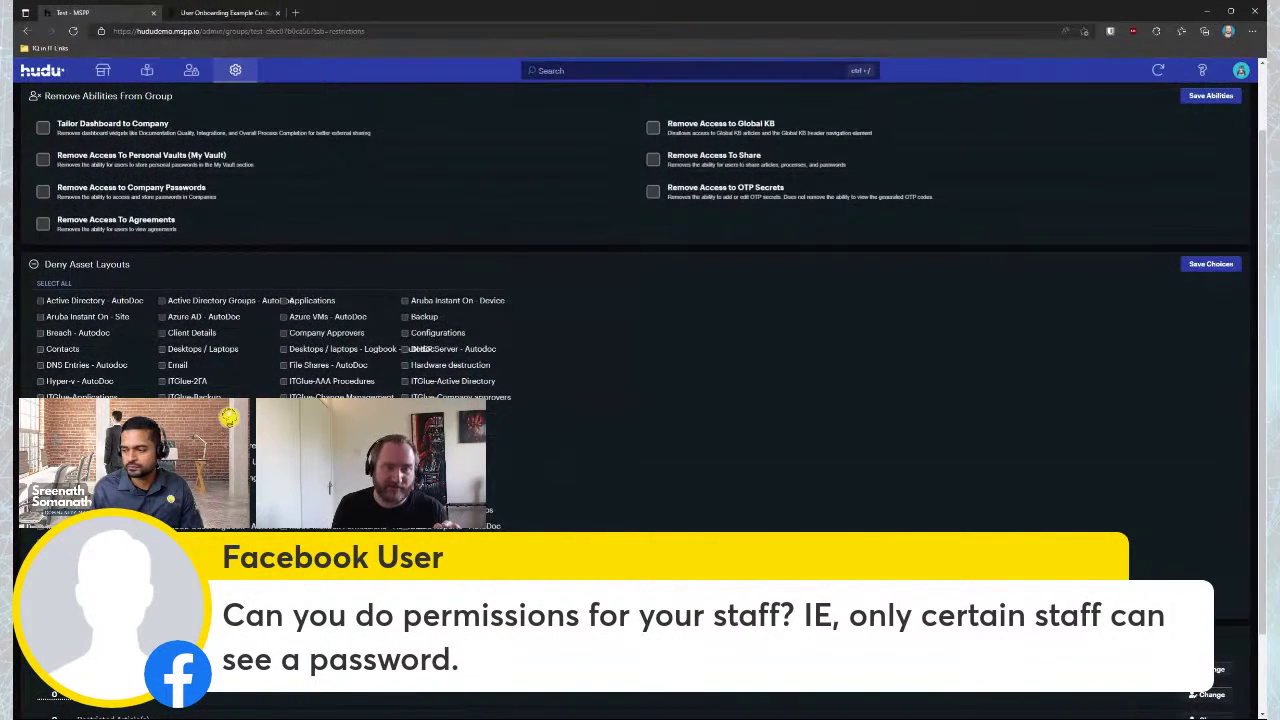
scroll(163, 300, "up", 1)
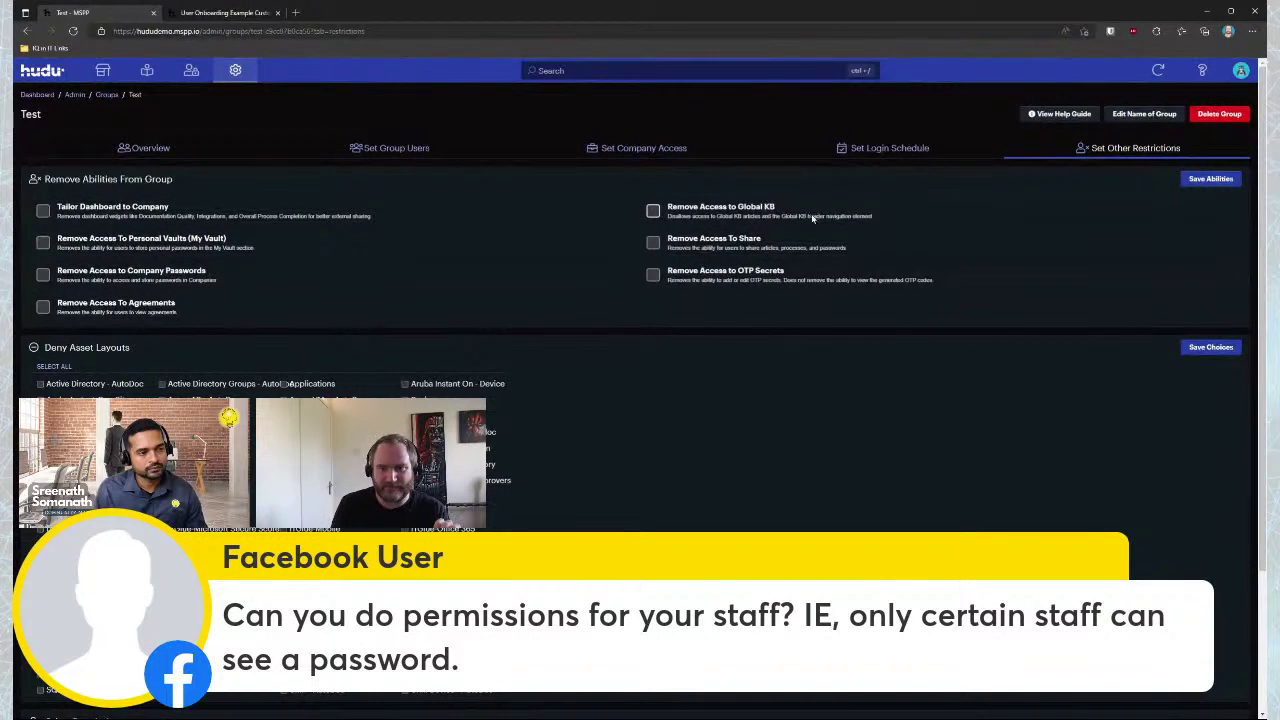
scroll(875, 389, "down", 2)
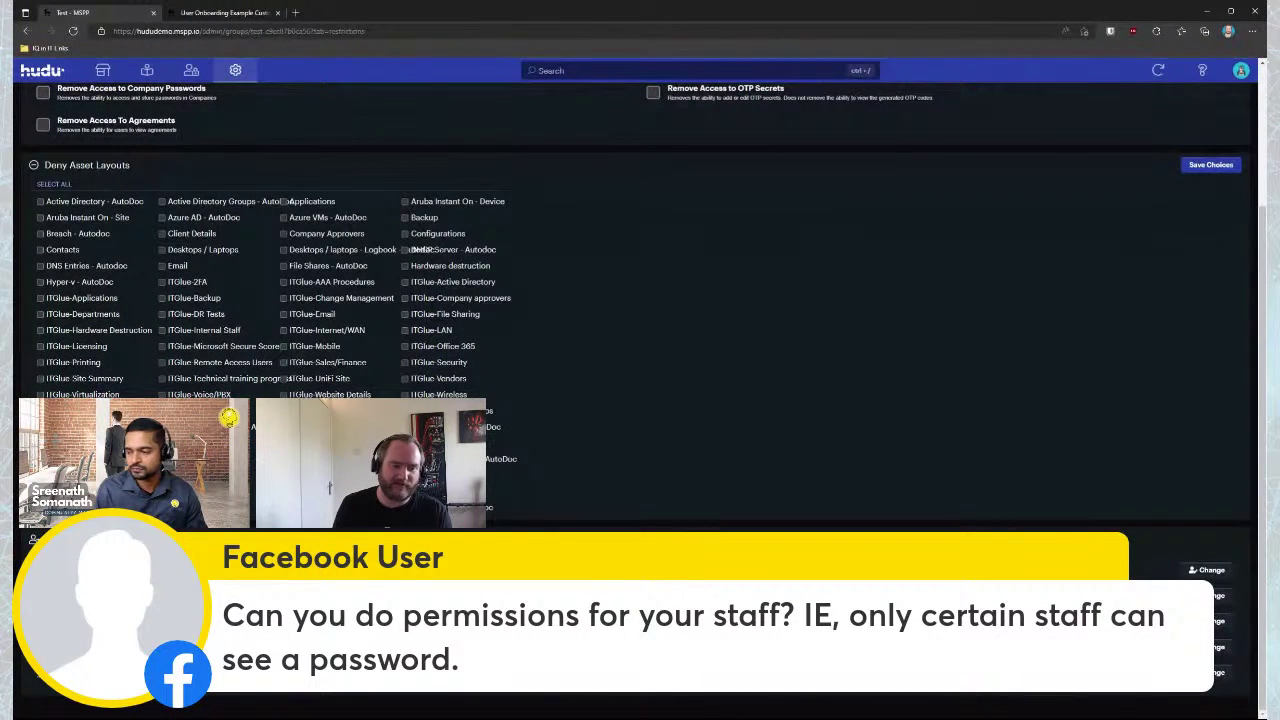
scroll(640, 300, "up", 1)
scroll(640, 300, "down", 1)
scroll(669, 440, "up", 2)
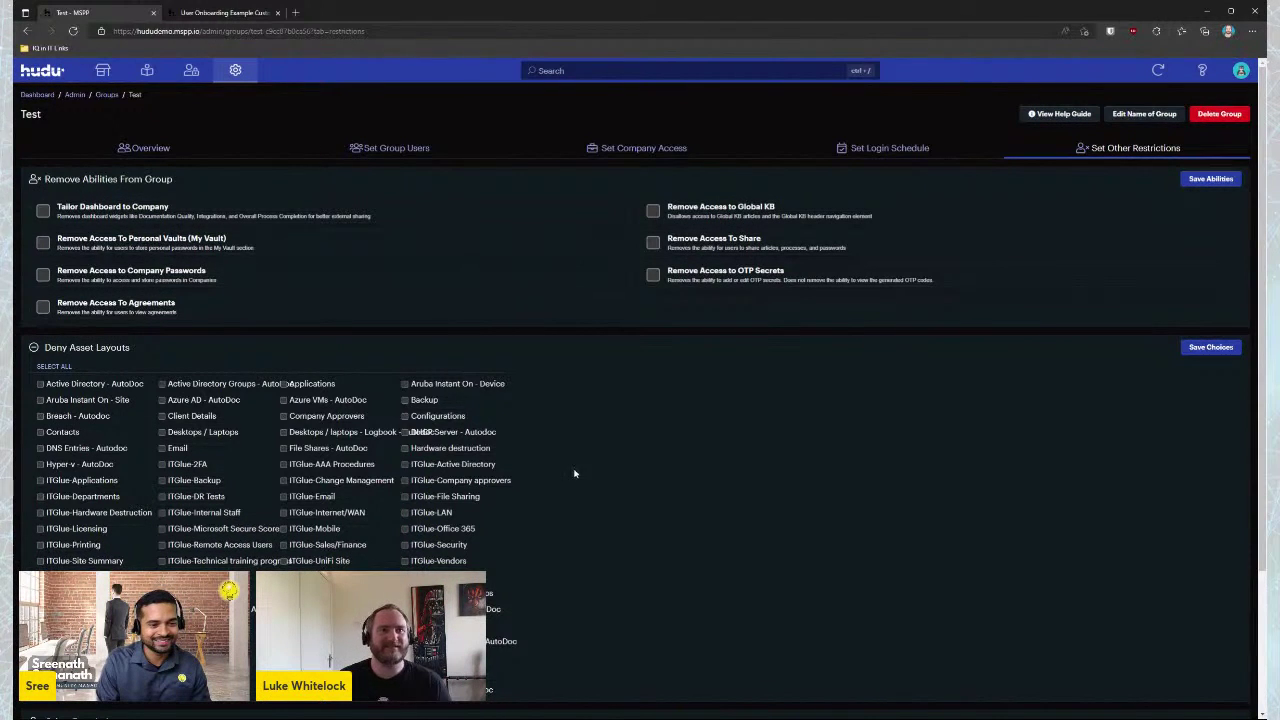
Pass through Admin settings and the empty personal vault to the Companies list of three active companies
left_click(235, 70)
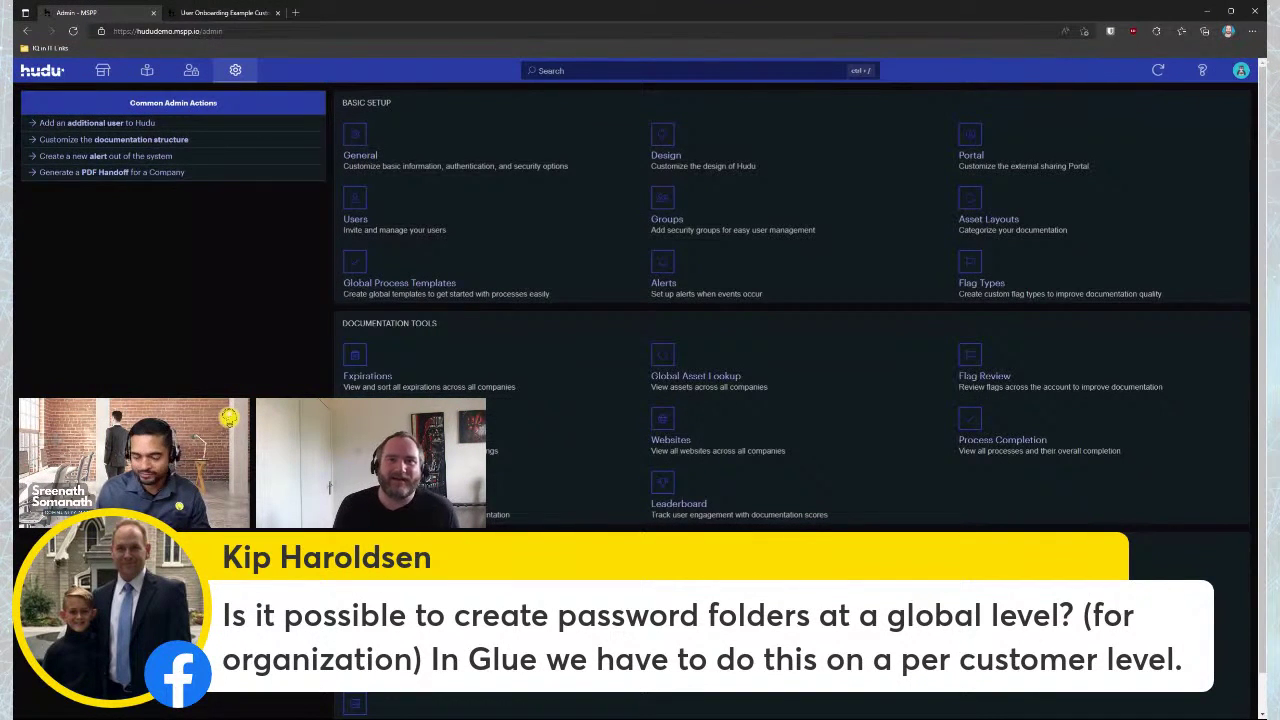
left_click(188, 76)
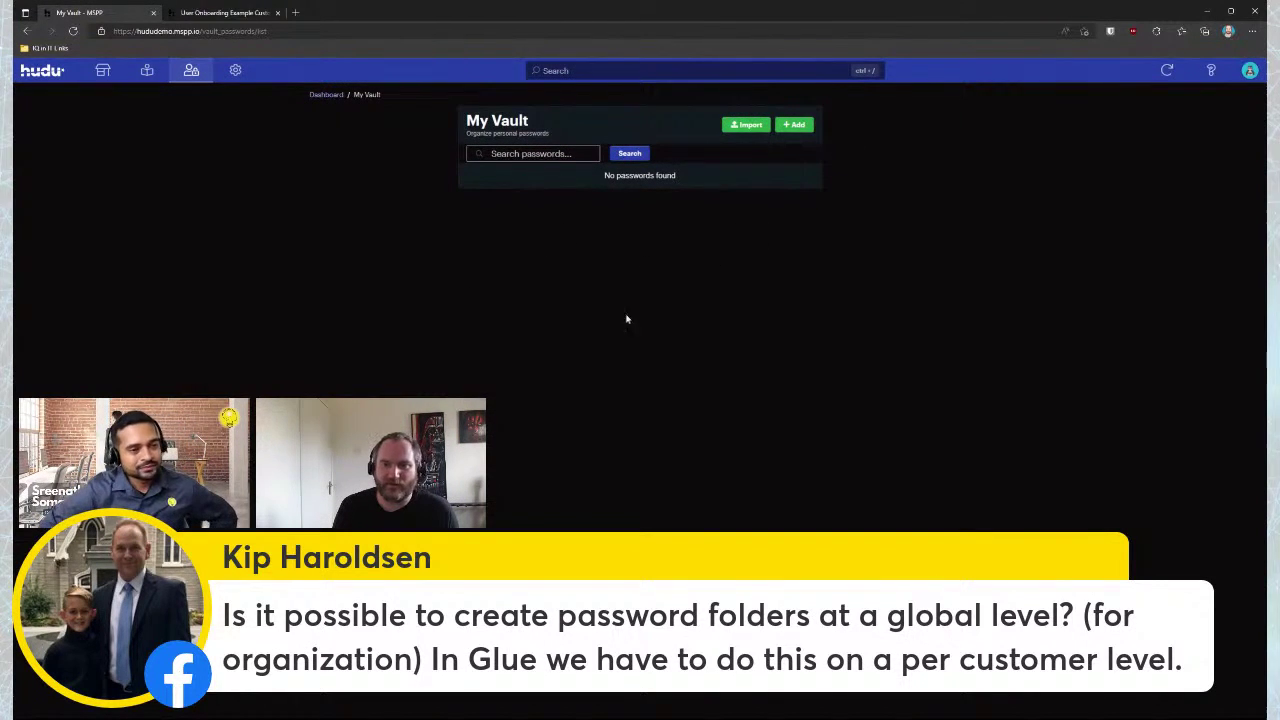
left_click(110, 74)
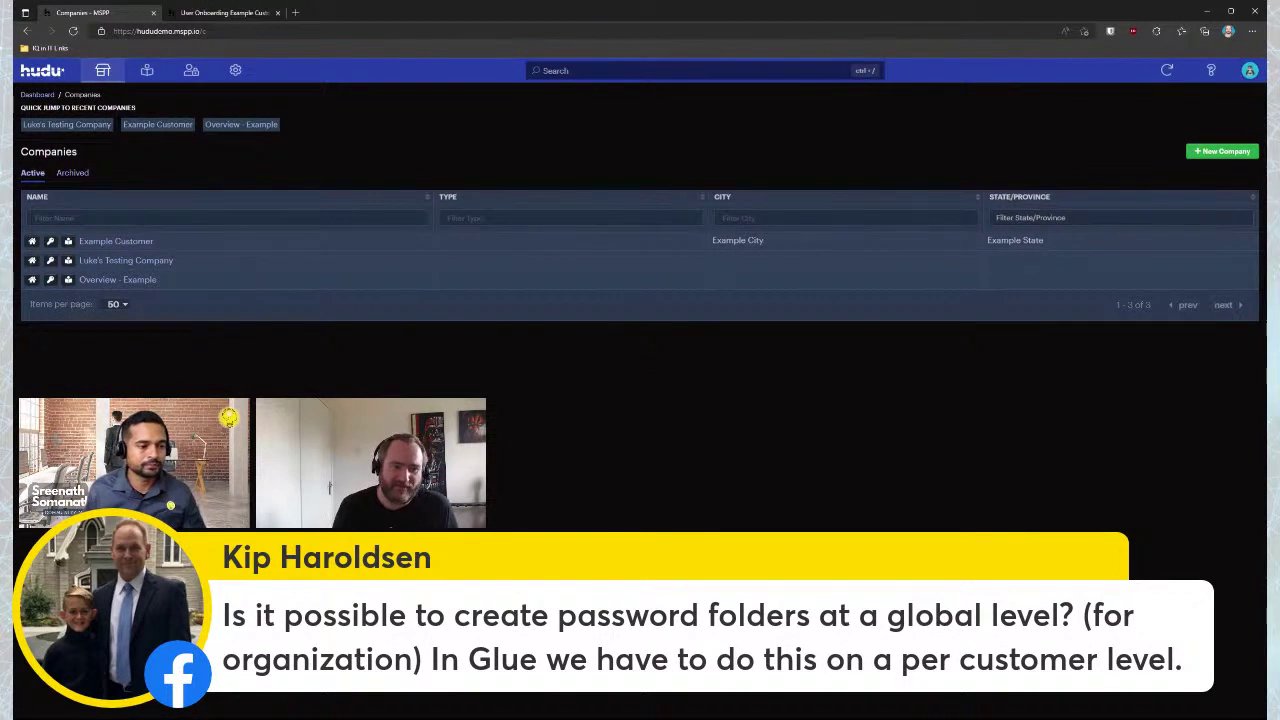
Open Example Customer from the Companies list to view its overview stats
left_click(113, 243)
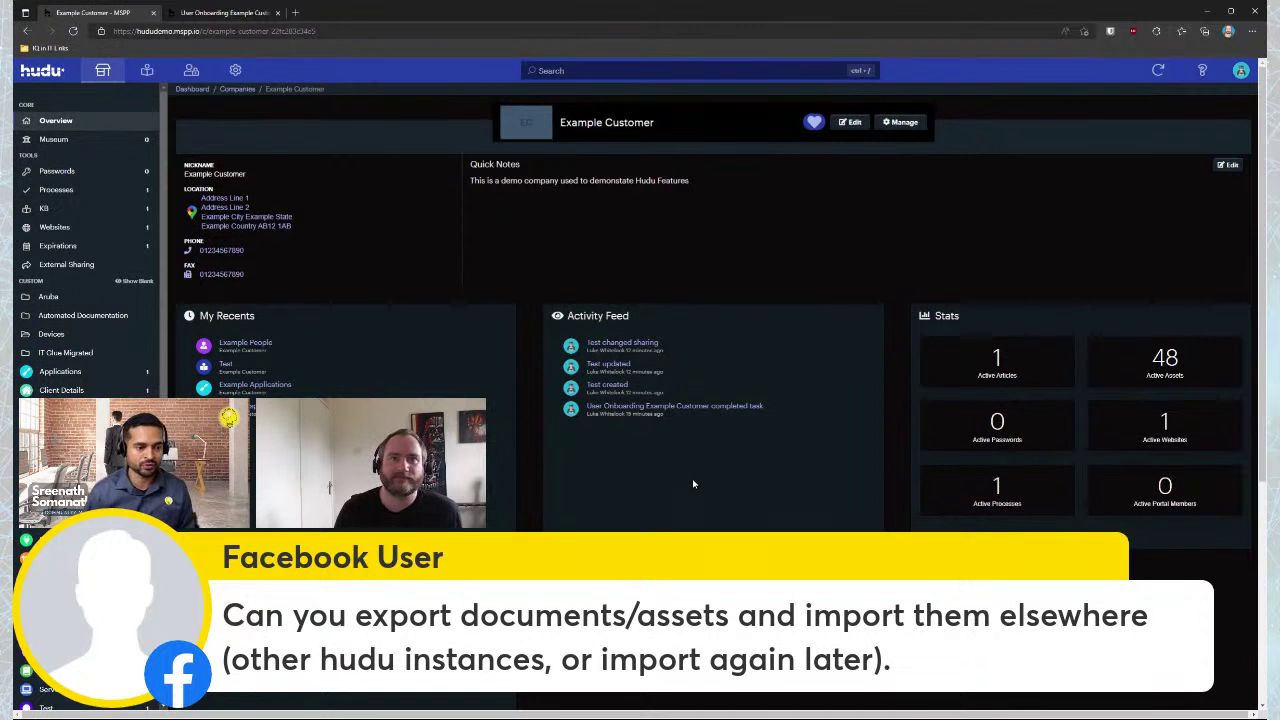
Open the Export Data page from the Admin settings
left_click(235, 71)
scroll(789, 457, "down", 1)
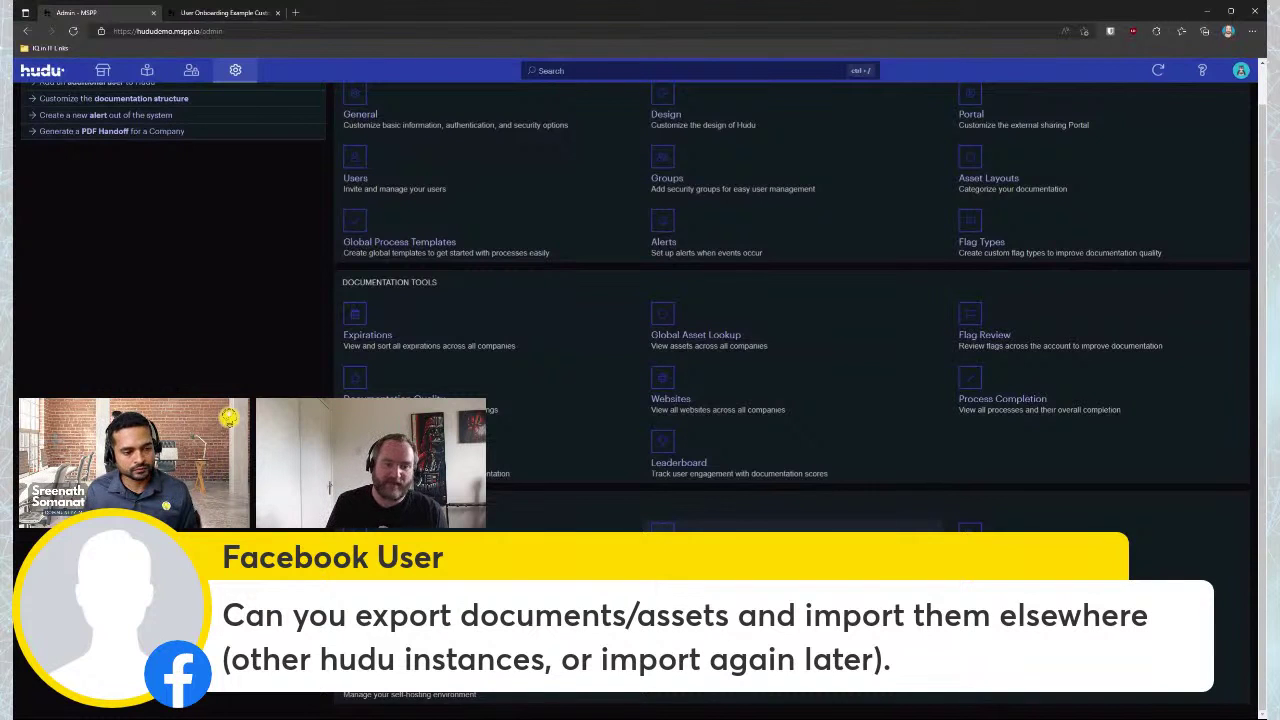
left_click(1010, 540)
Scroll through the export options, then go back to the Admin settings overview
scroll(564, 334, "down", 8)
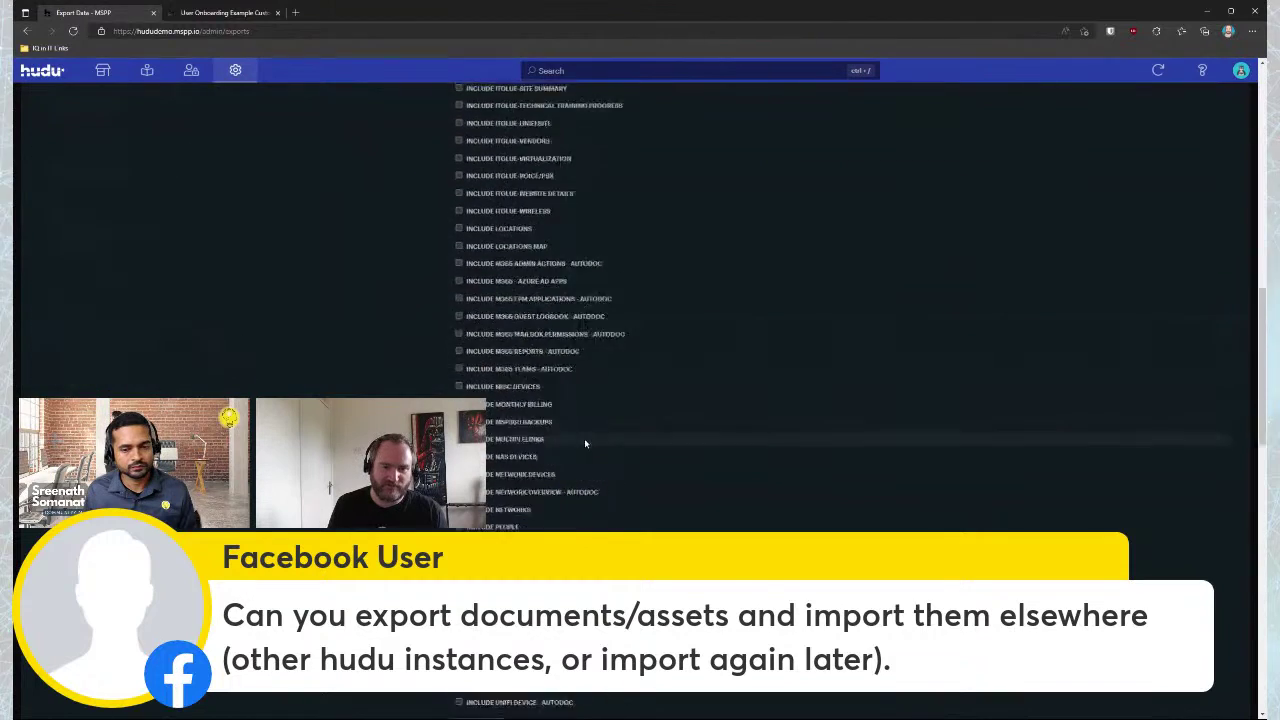
scroll(583, 450, "down", 10)
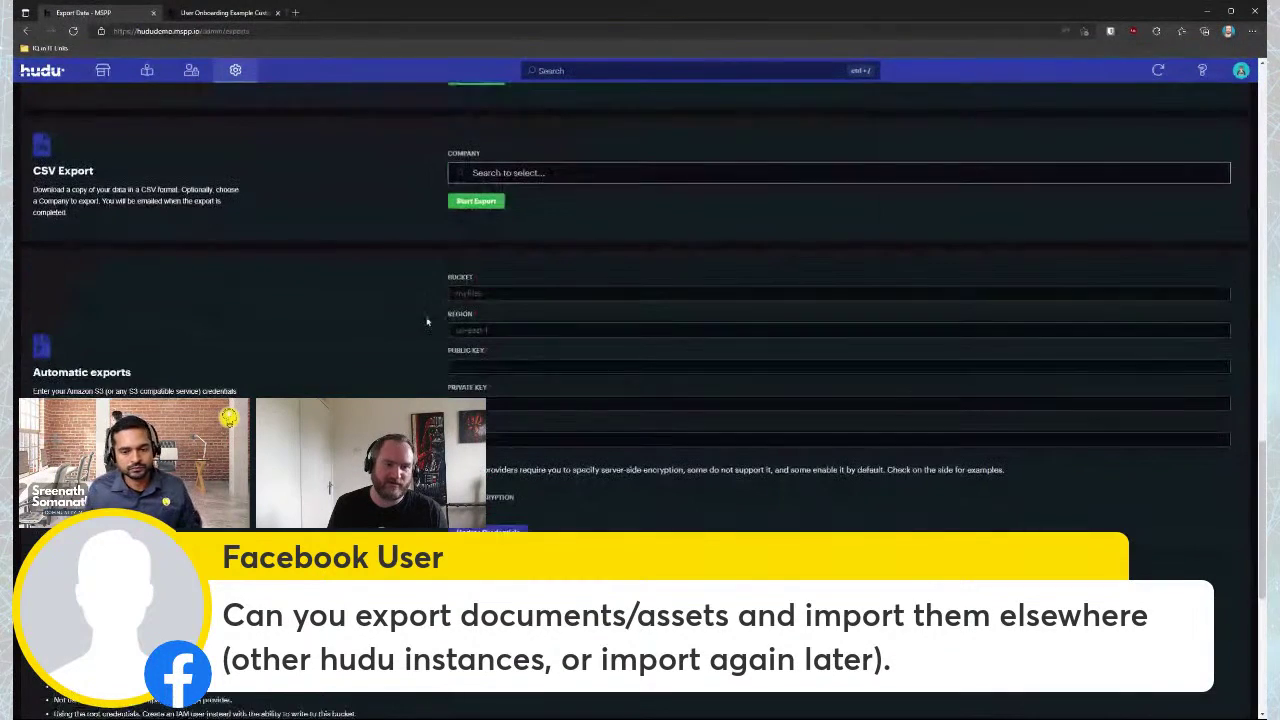
scroll(610, 318, "down", 1)
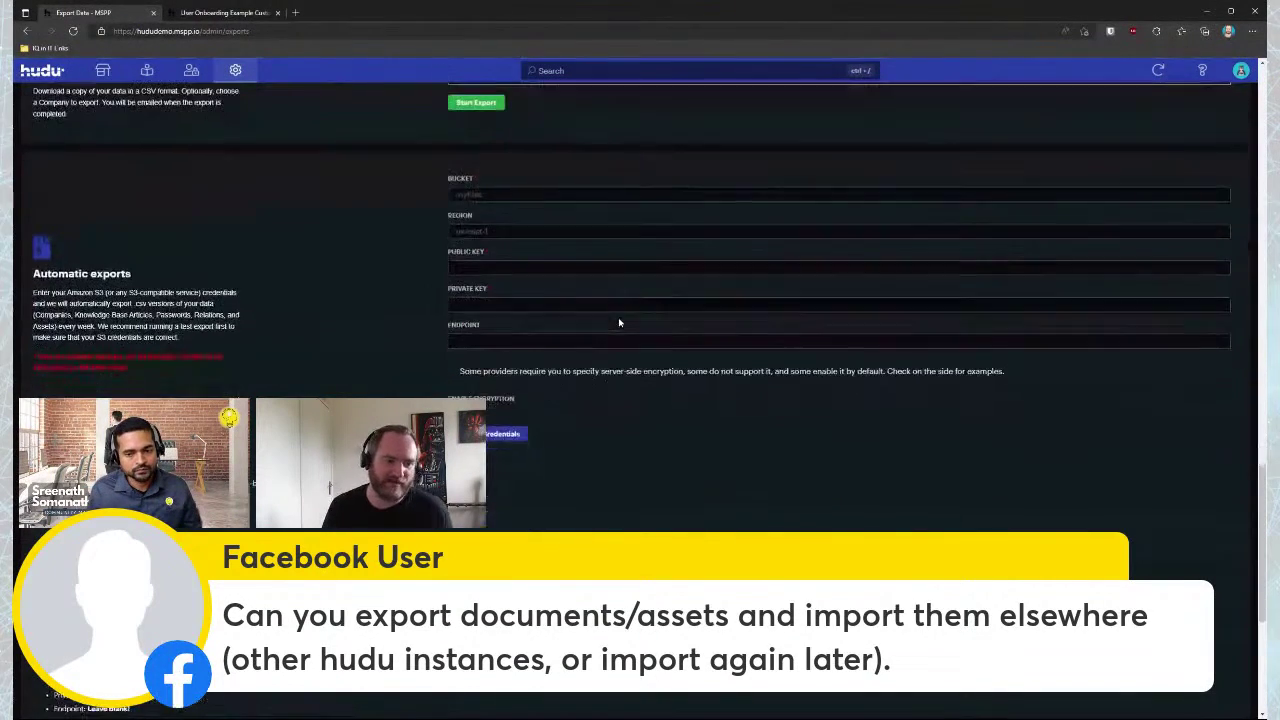
scroll(515, 321, "down", 1)
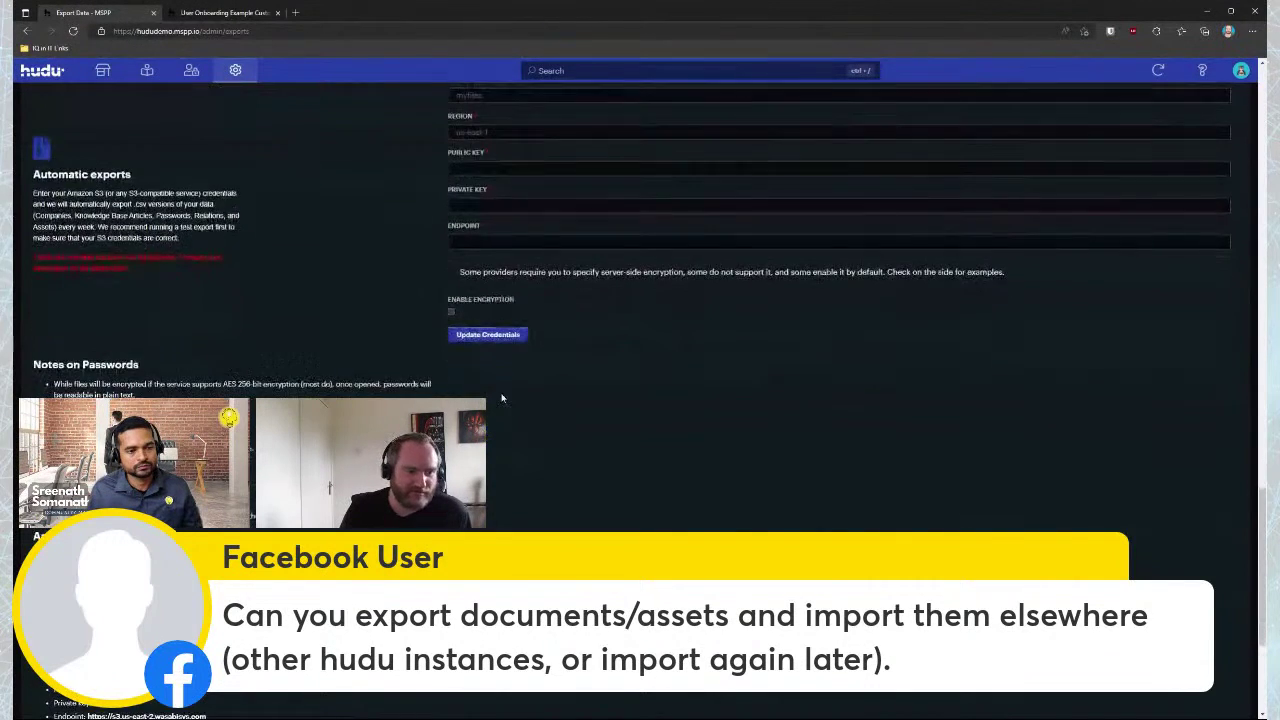
scroll(502, 399, "down", 1)
scroll(502, 399, "down", 1)
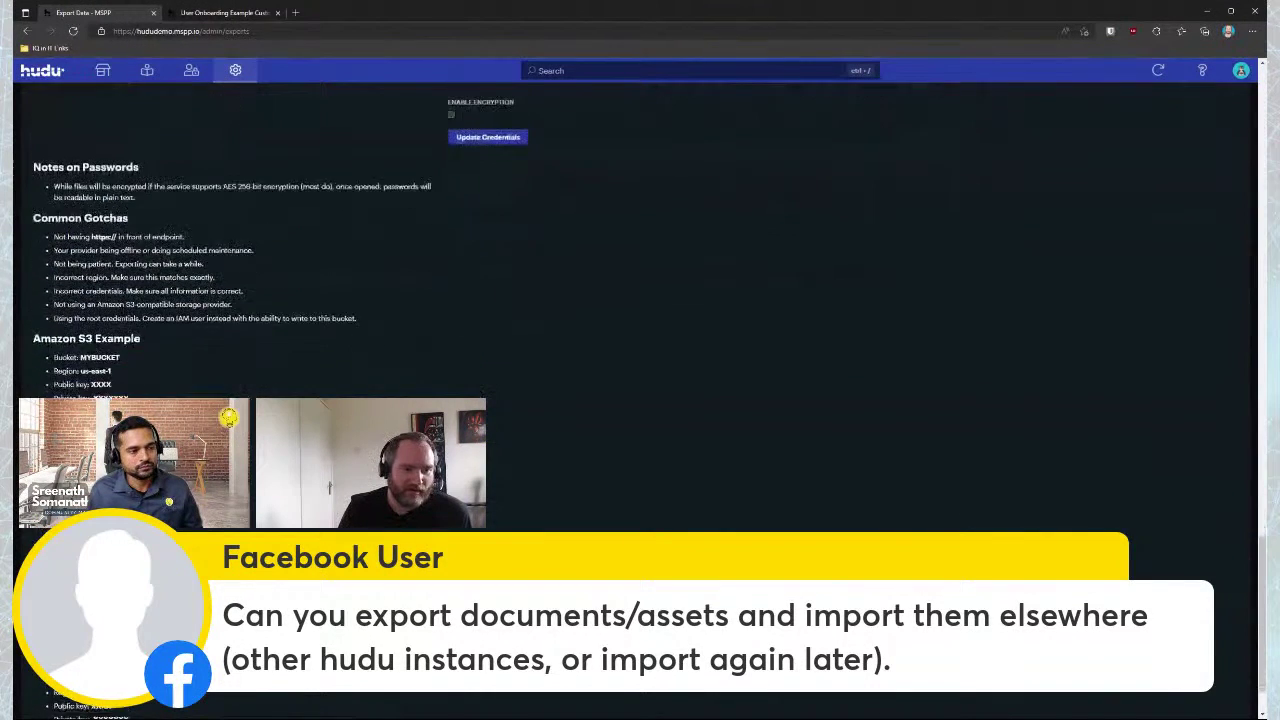
scroll(577, 420, "up", 10)
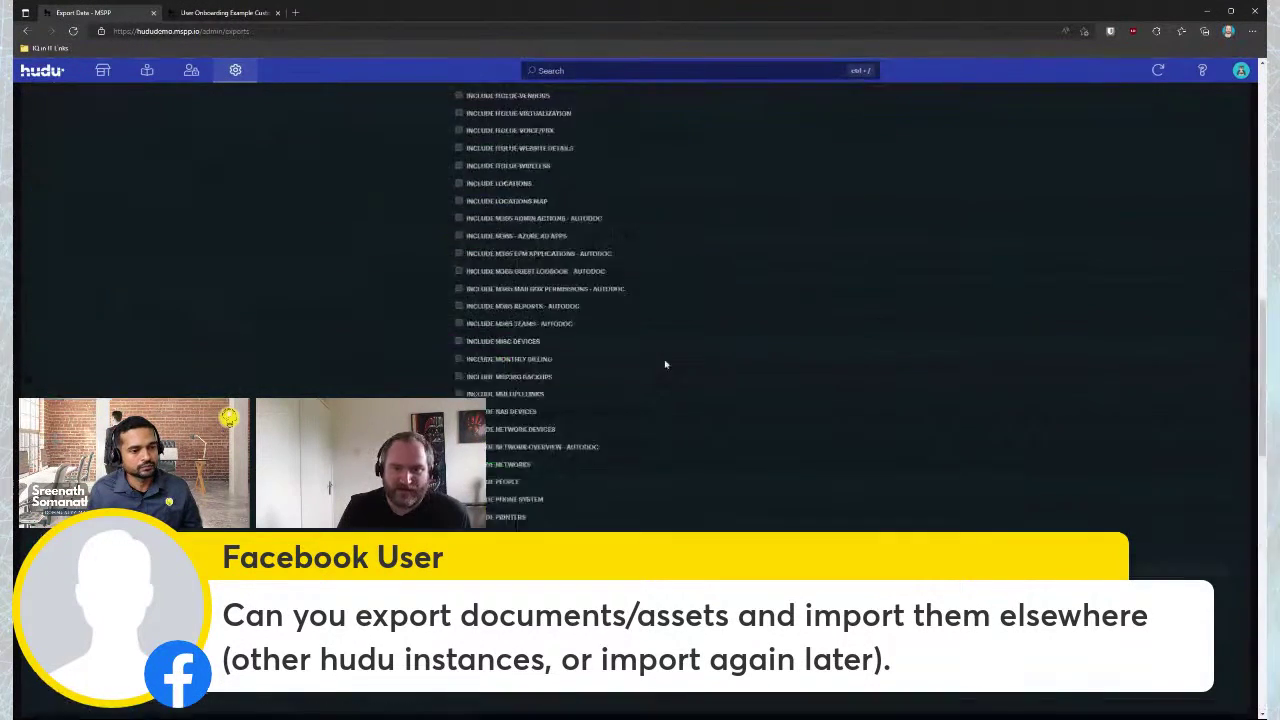
scroll(665, 364, "up", 5)
key("alt+Left")
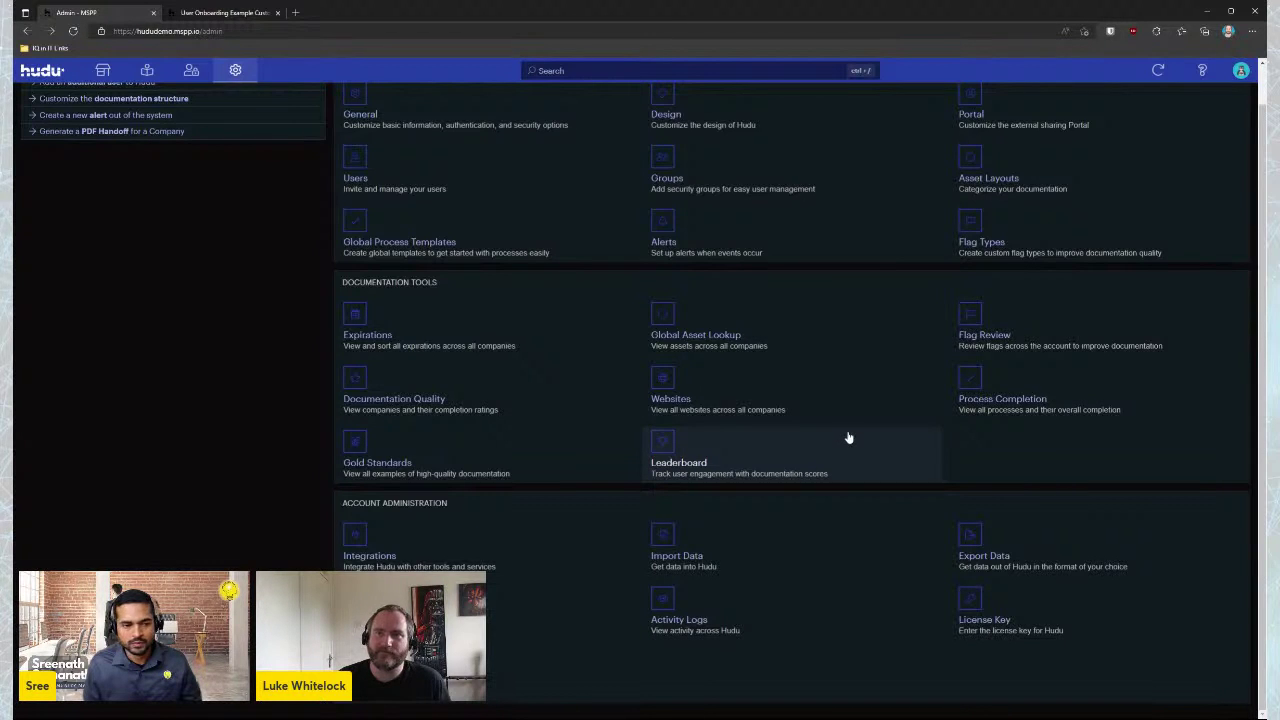
Add a Computer Assets layout from the built-in template via Asset Layouts > New Asset Layout
scroll(1000, 220, "up", 1)
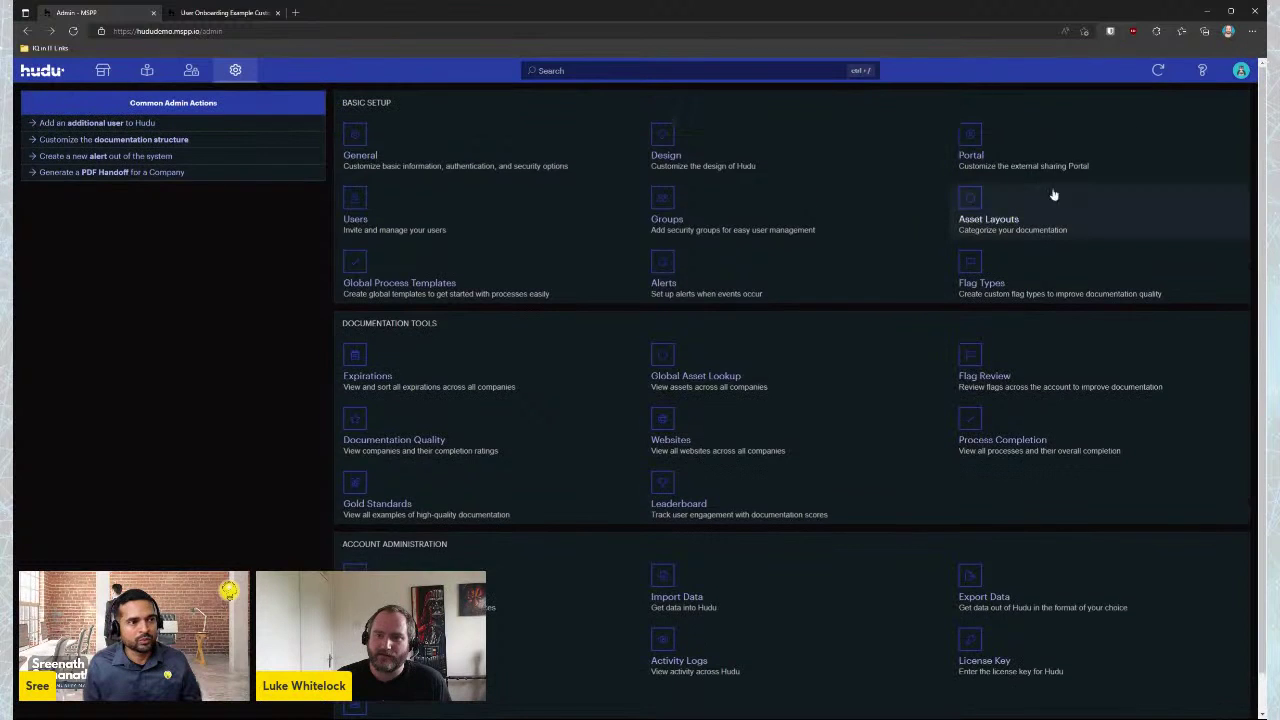
left_click(996, 207)
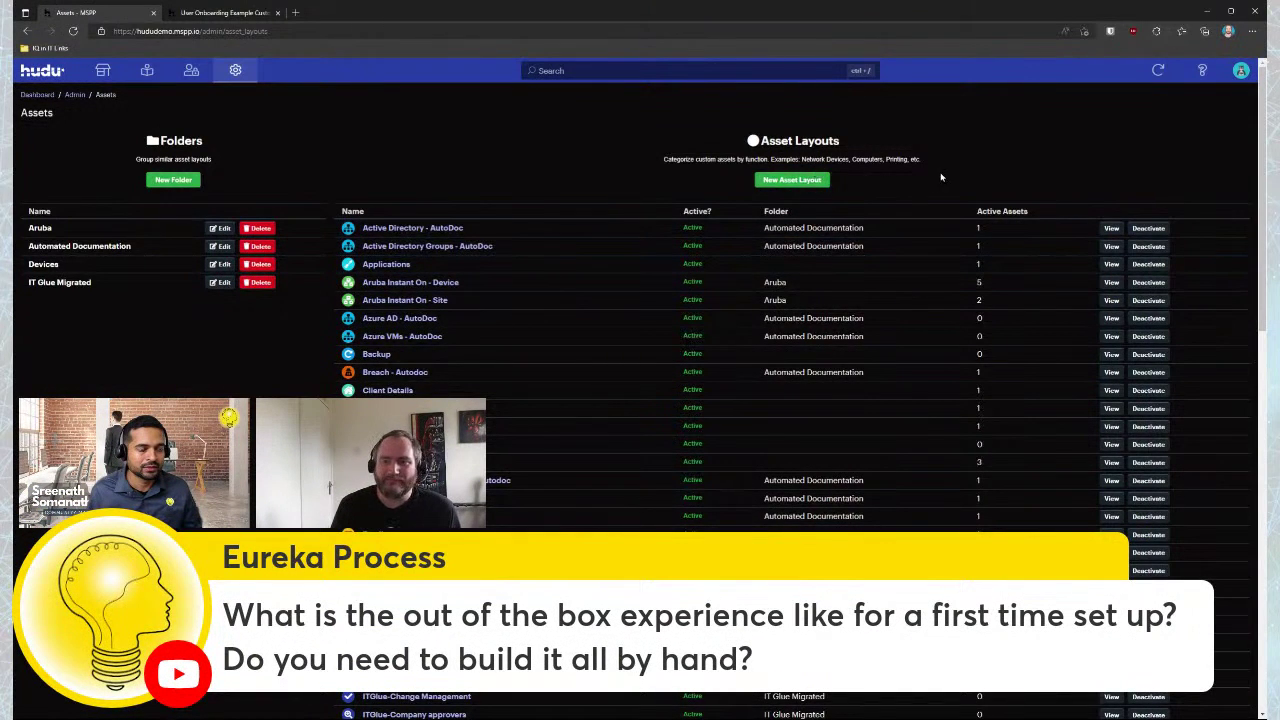
scroll(900, 180, "down", 1)
scroll(850, 182, "up", 1)
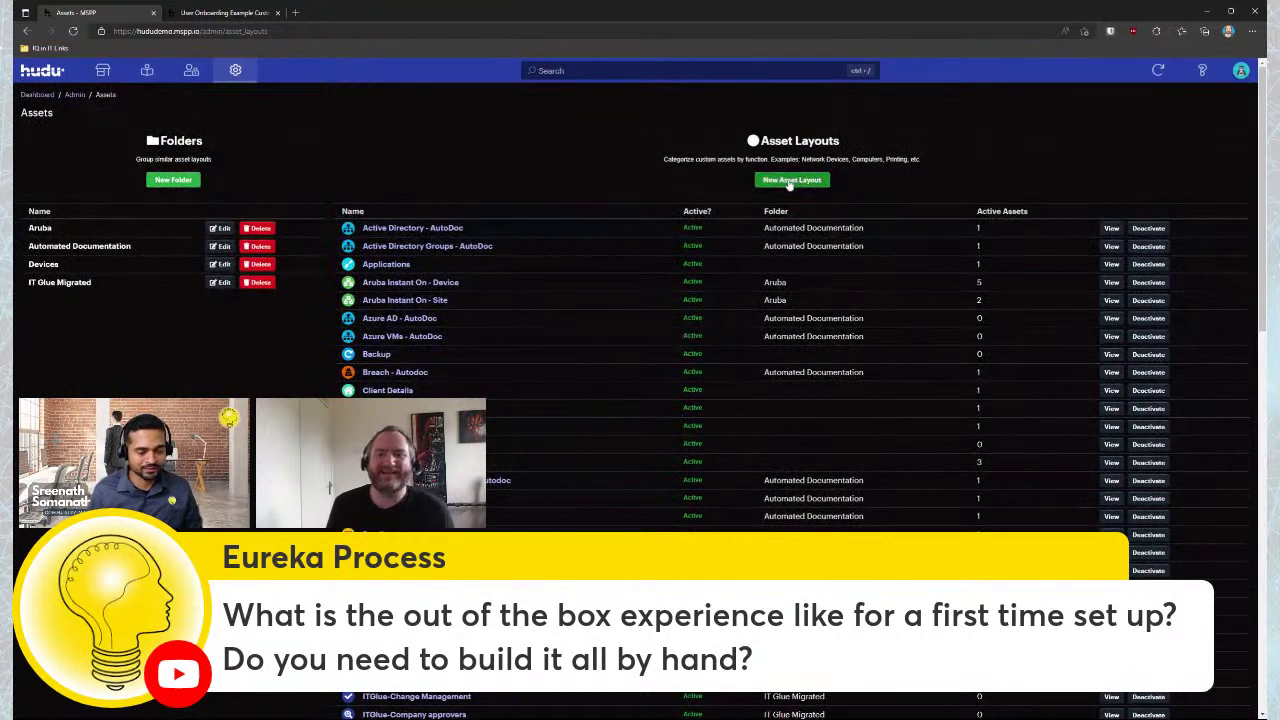
left_click(790, 181)
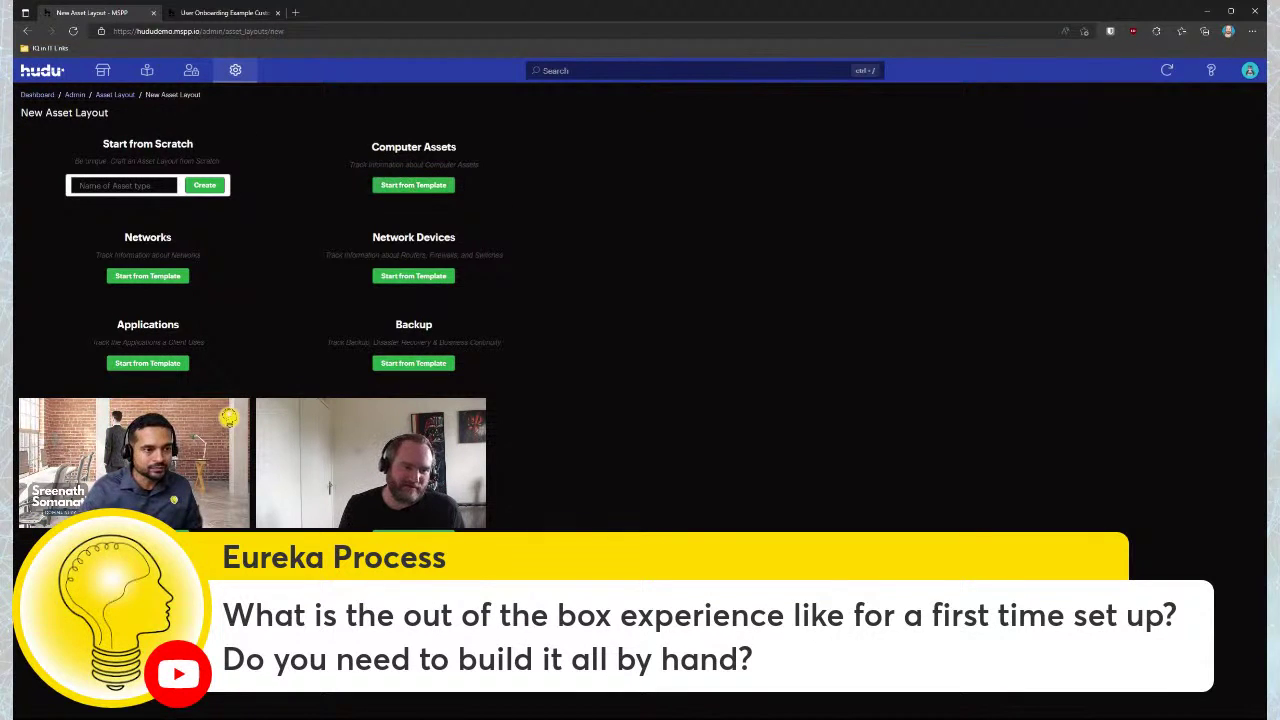
left_click(411, 185)
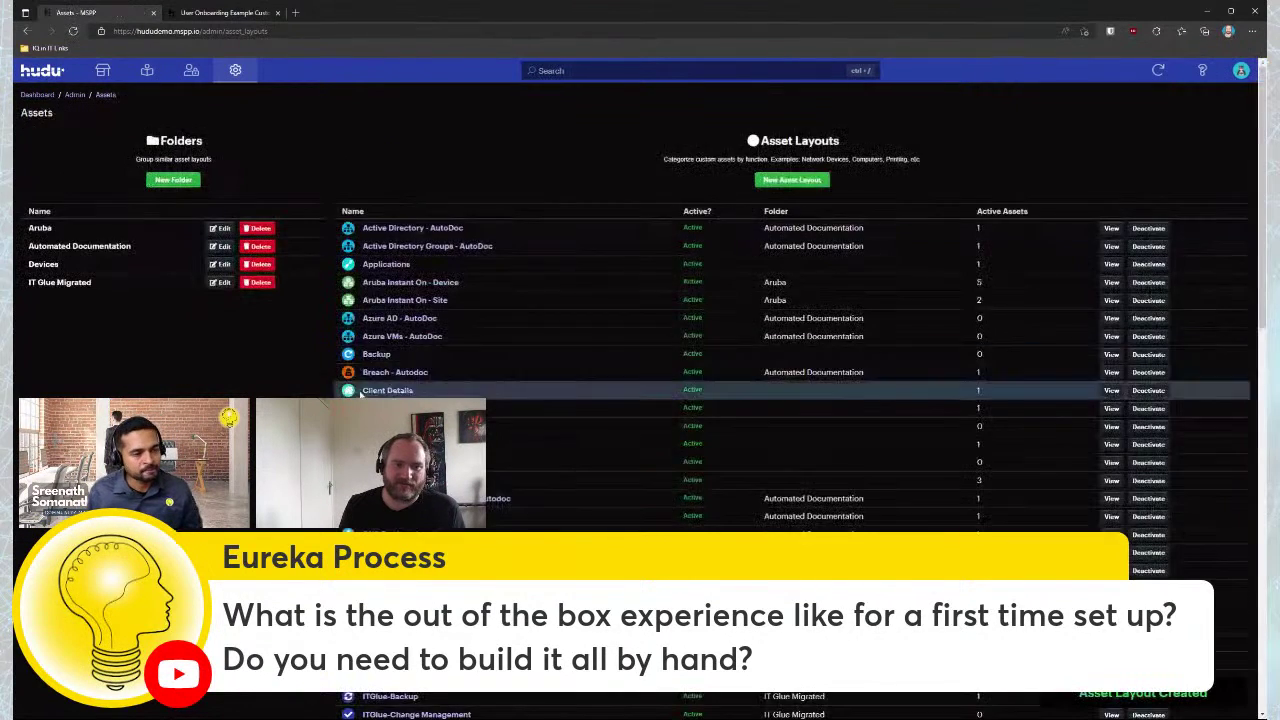
scroll(398, 352, "down", 3)
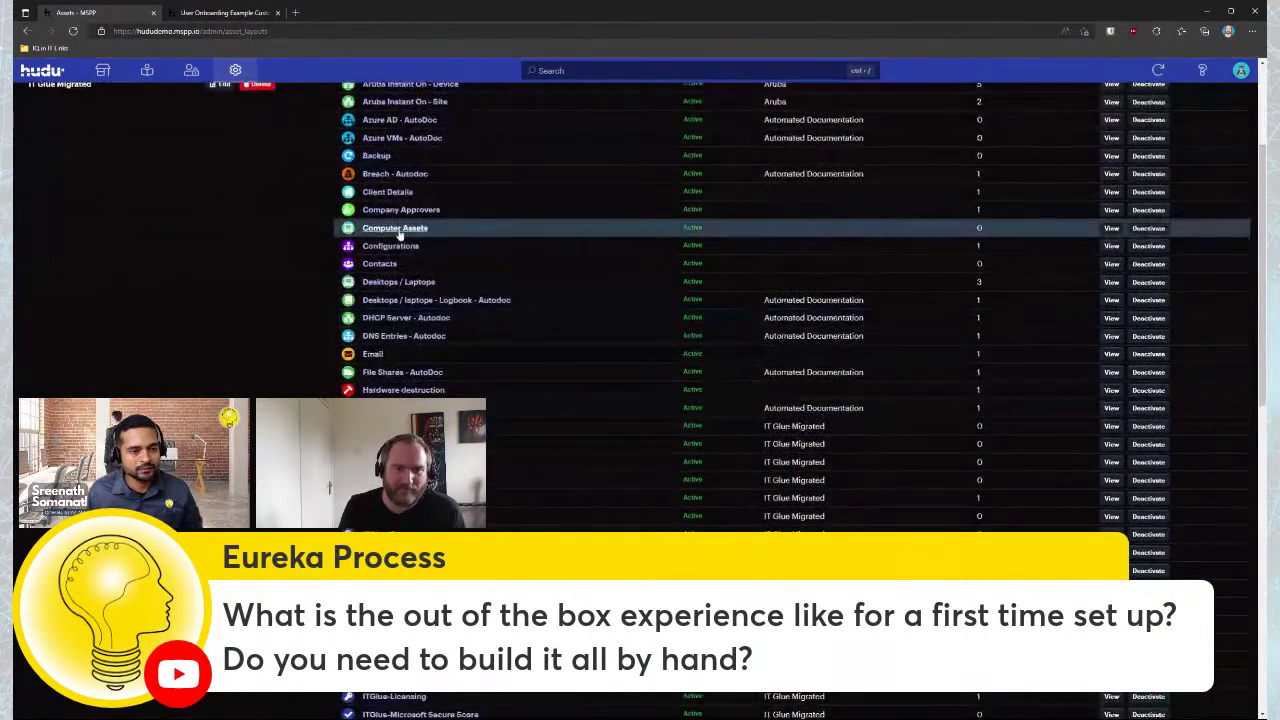
Open the Computer Assets layout to see its eight fields, Brand (Dropdown) through Notes (RichText)
left_click(397, 228)
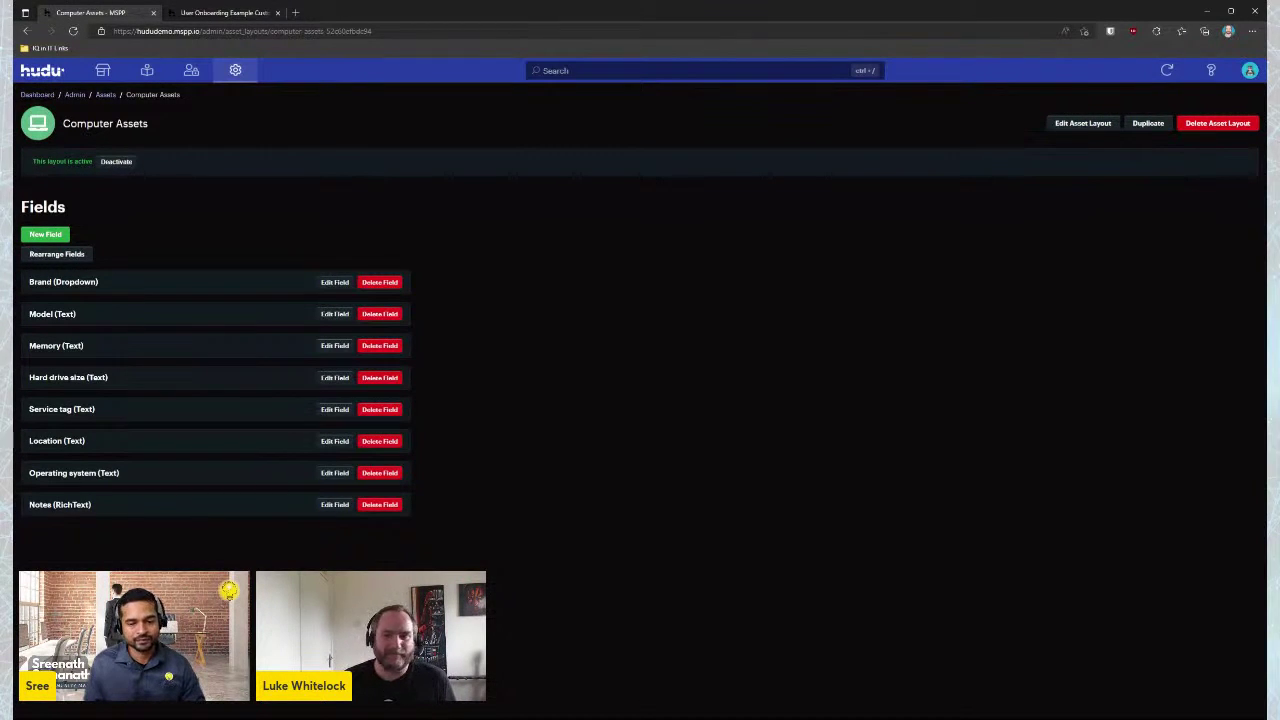
Return to the dashboard and skim the Learn Hudu guide
left_click(102, 70)
left_click(40, 70)
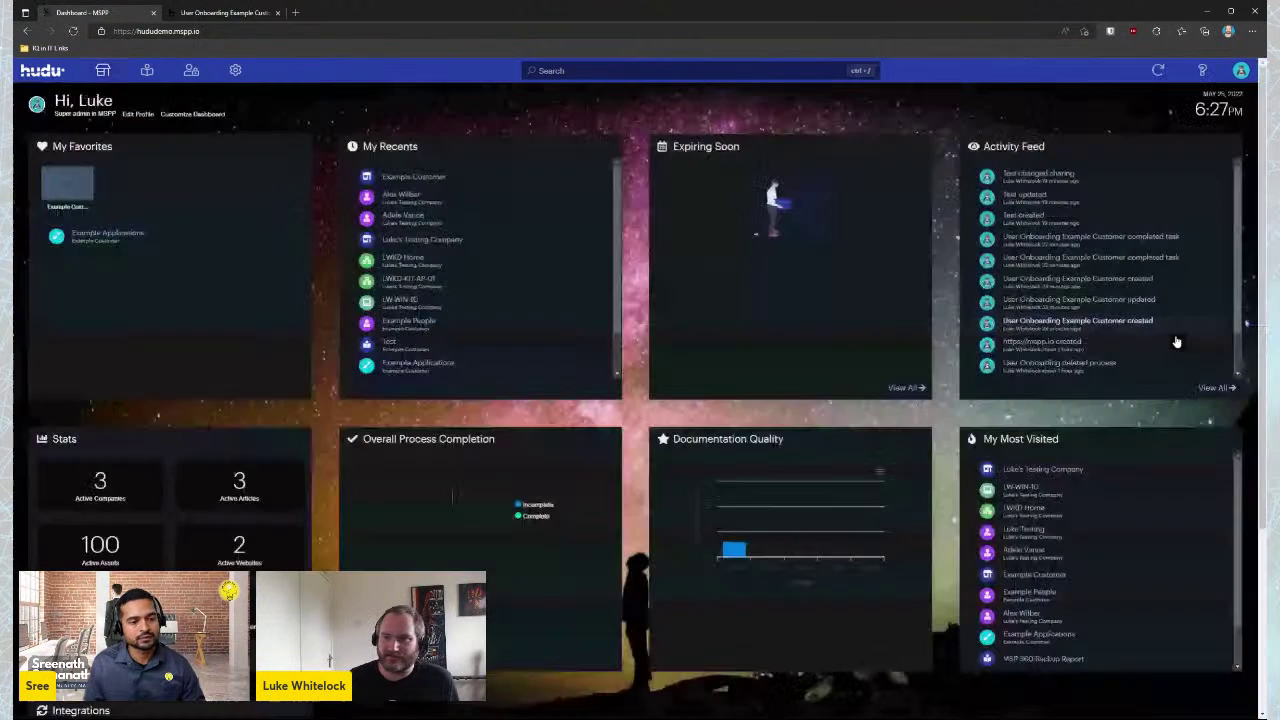
left_click(1202, 70)
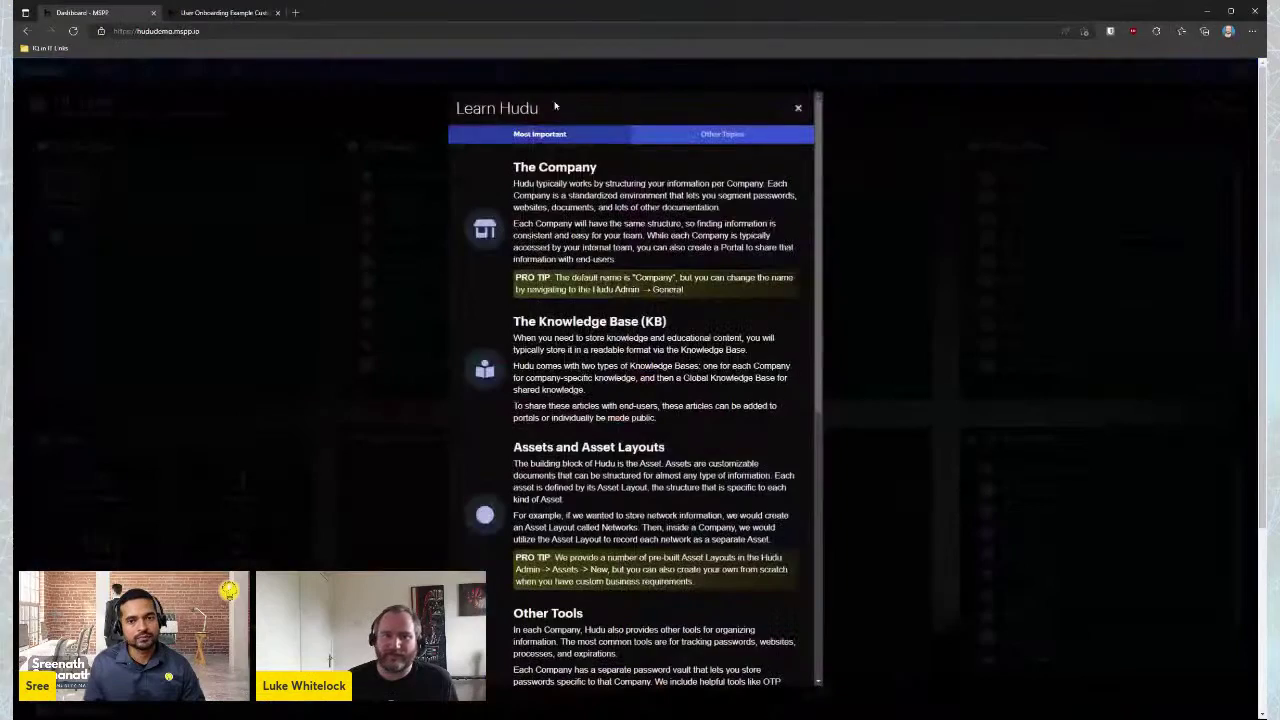
scroll(667, 459, "down", 10)
scroll(667, 459, "up", 10)
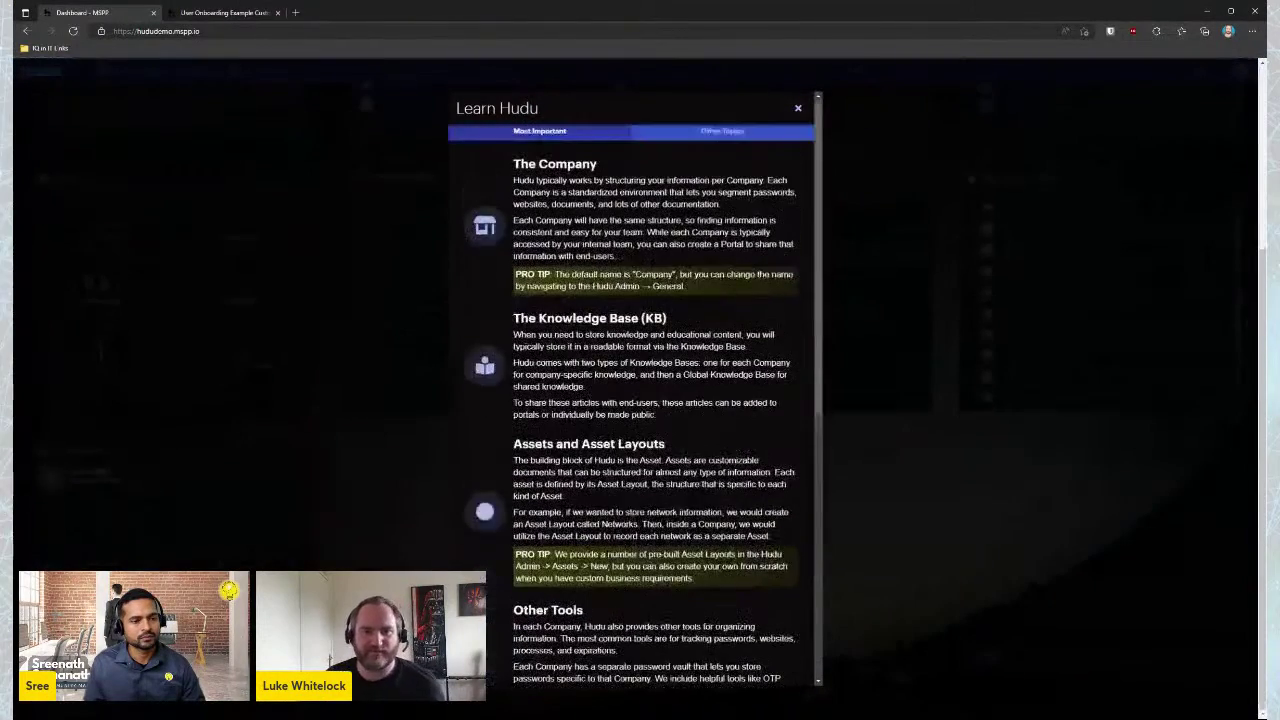
left_click(798, 107)
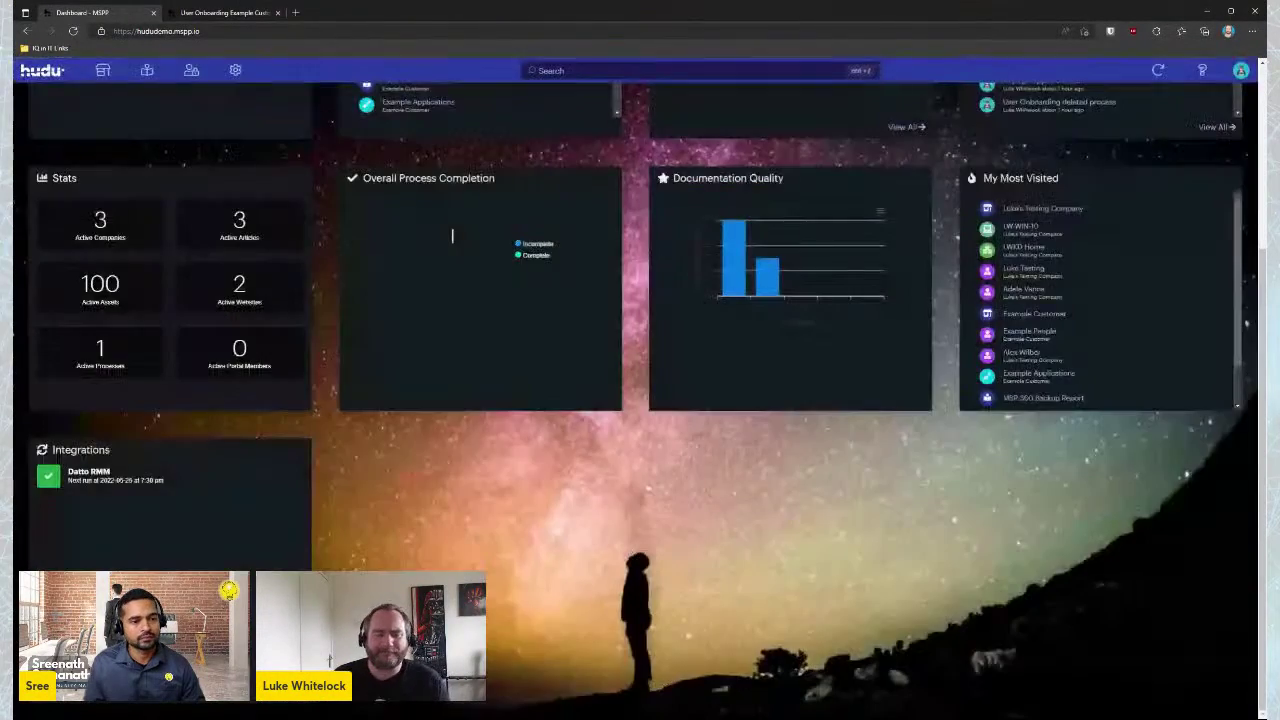
scroll(618, 372, "up", 3)
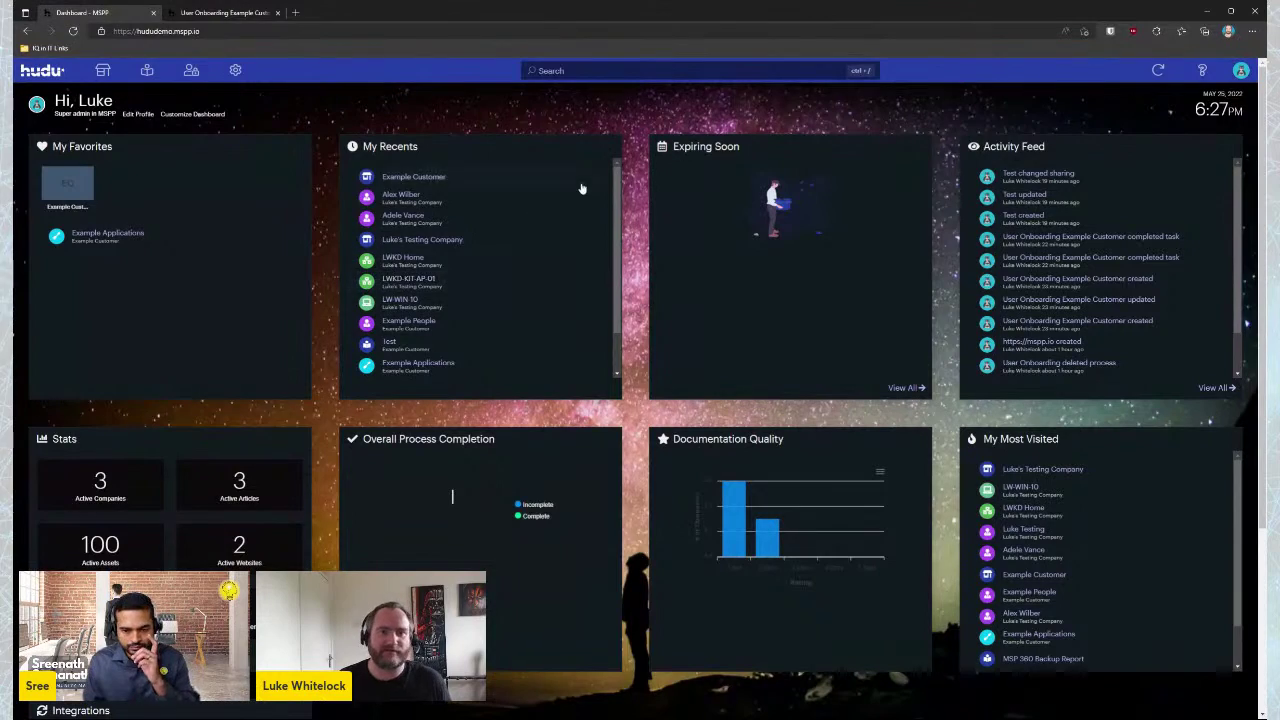
Reopen and close the guide, then open the product roadmap from the account menu
left_click(1202, 70)
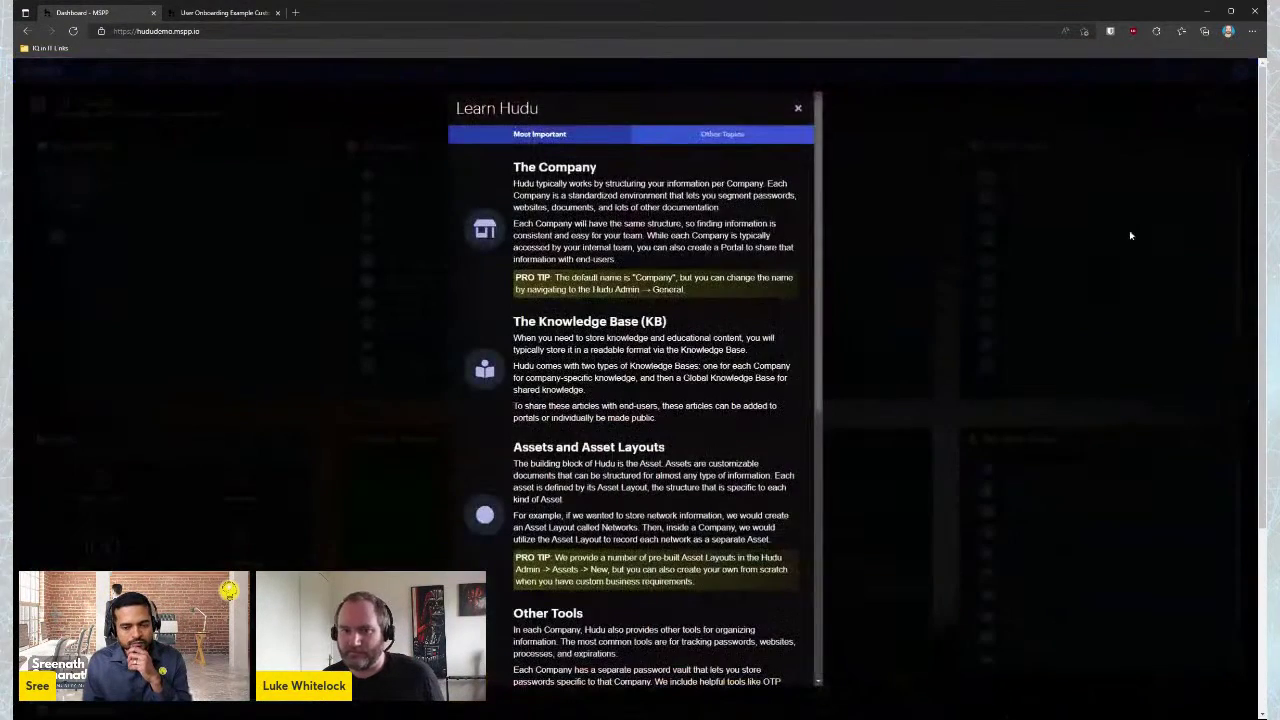
left_click(799, 109)
left_click(1240, 70)
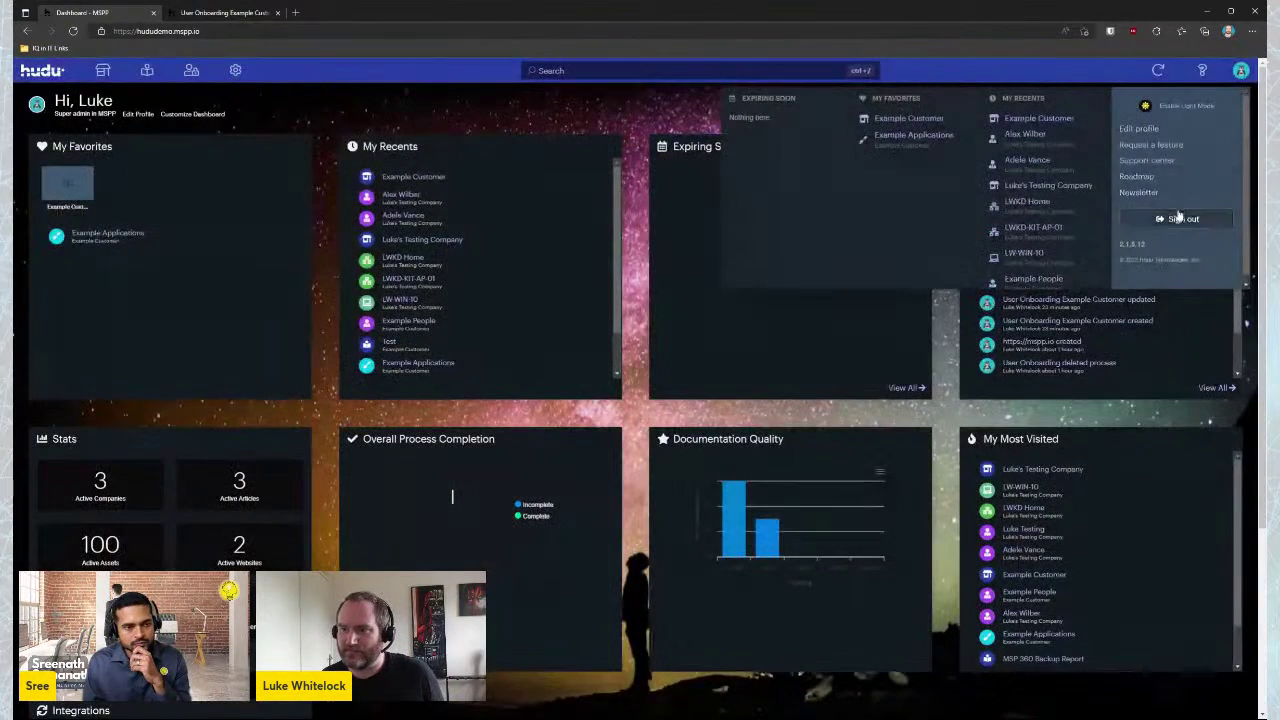
left_click(1137, 176)
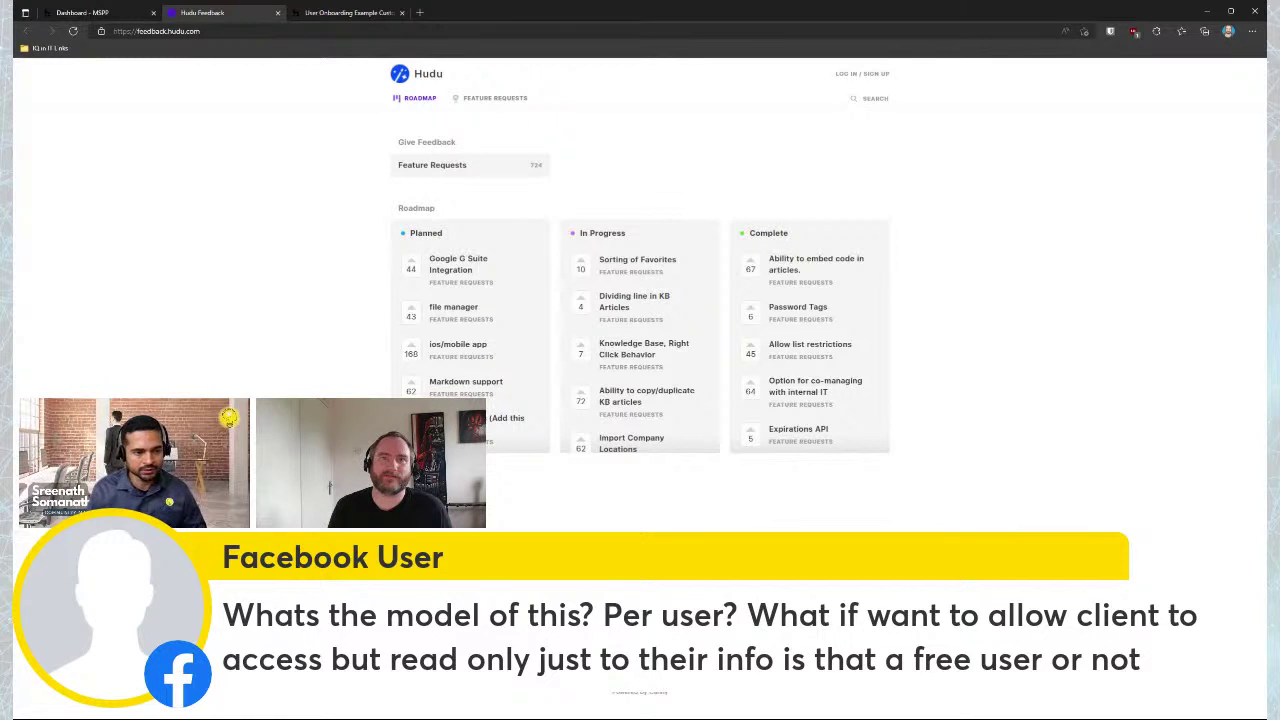
Load hudu.com in a new tab, view its pricing page, then return to the dashboard tab
left_click(95, 13)
left_click(420, 13)
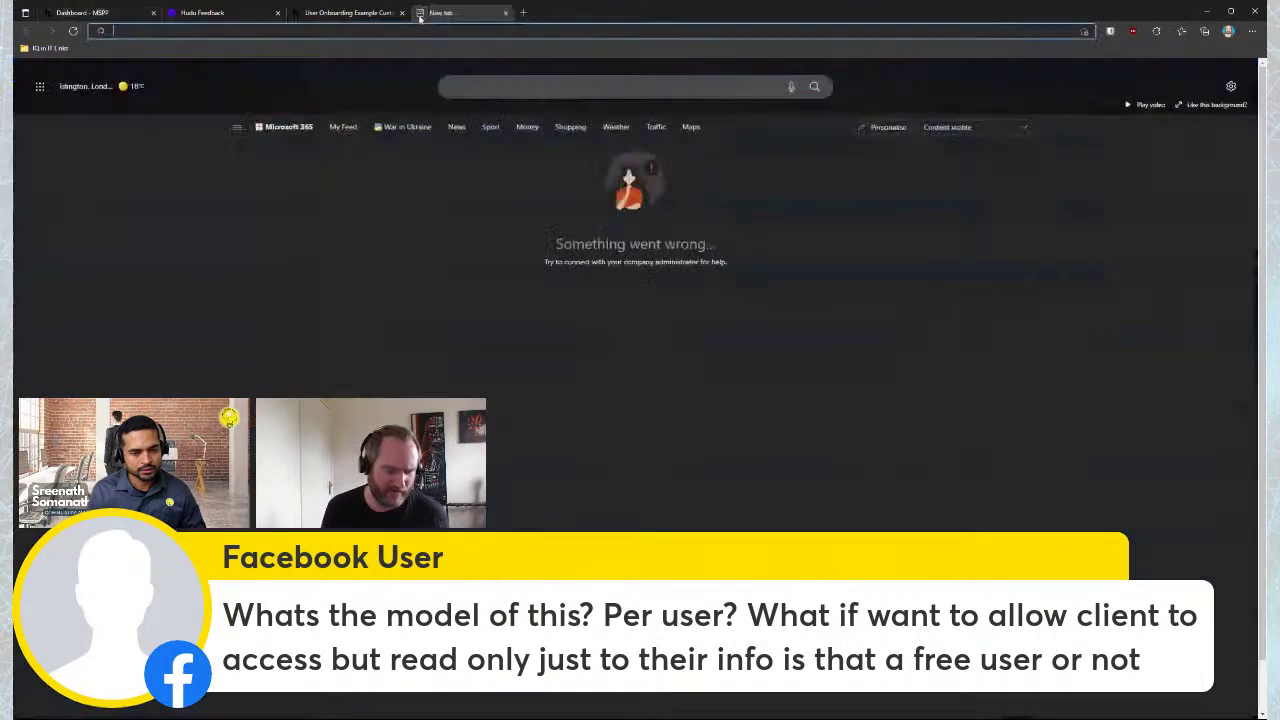
type("hudu")
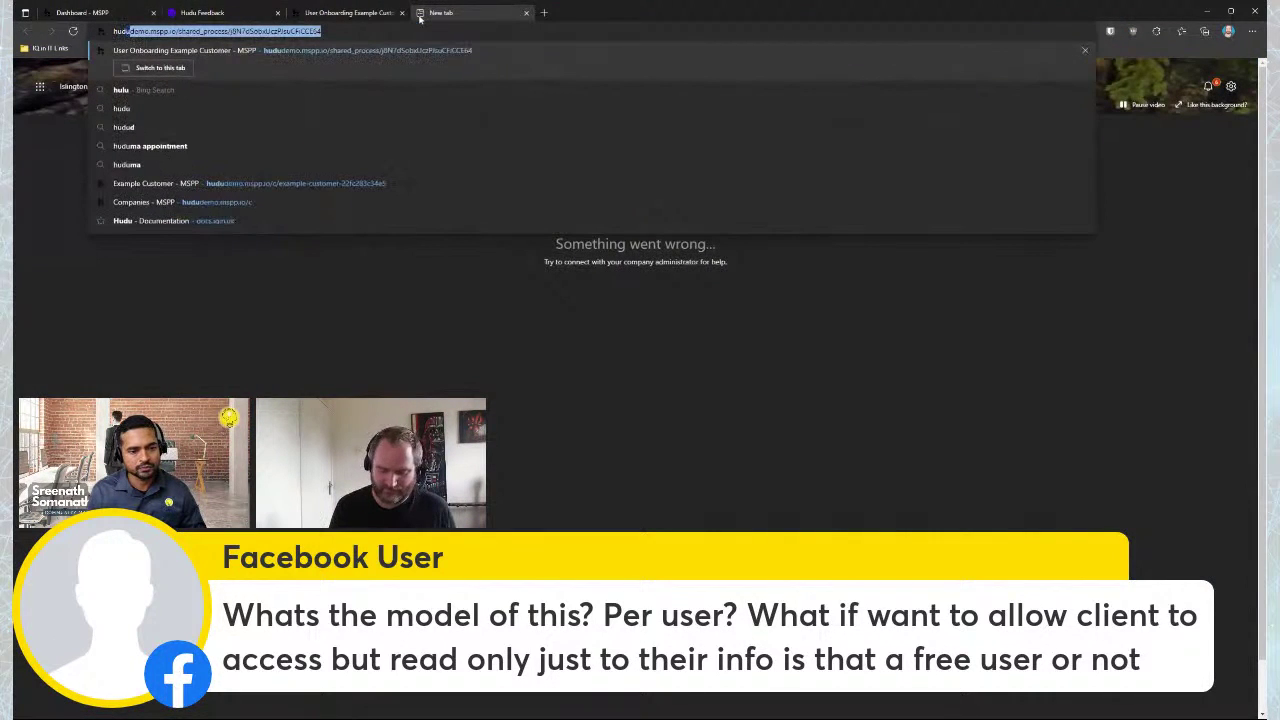
type(".com")
key("Return")
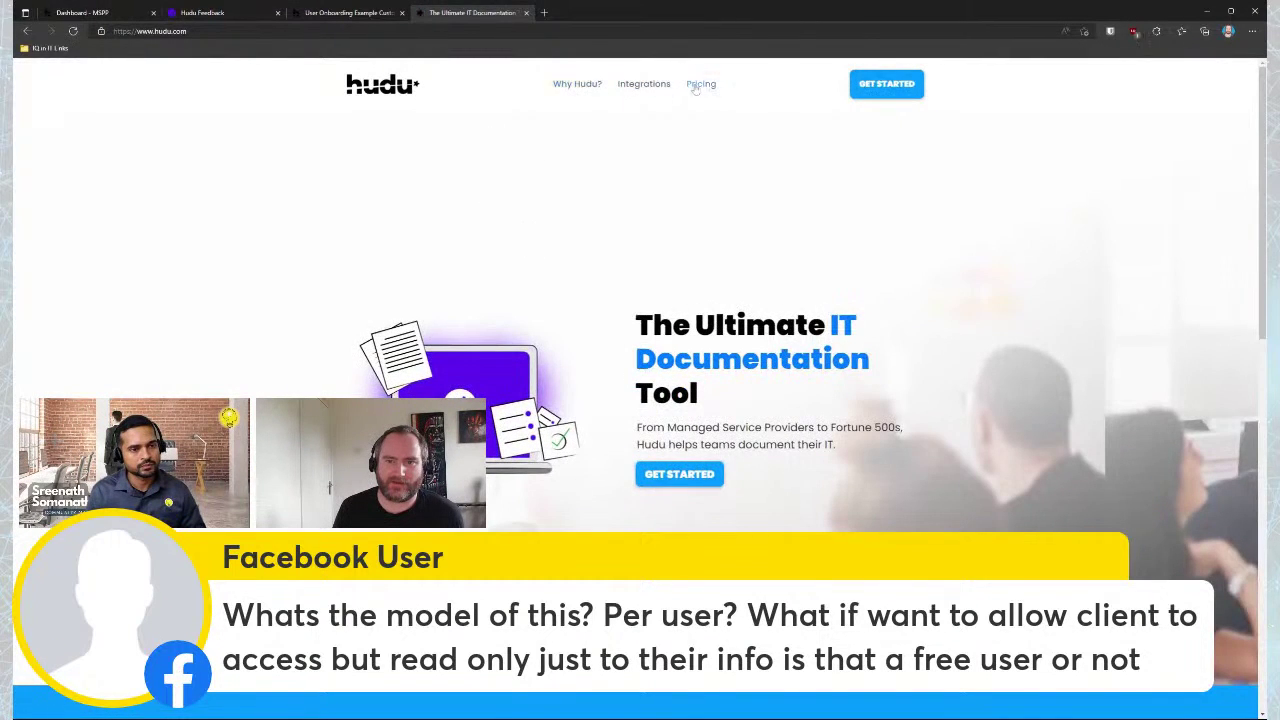
left_click(700, 84)
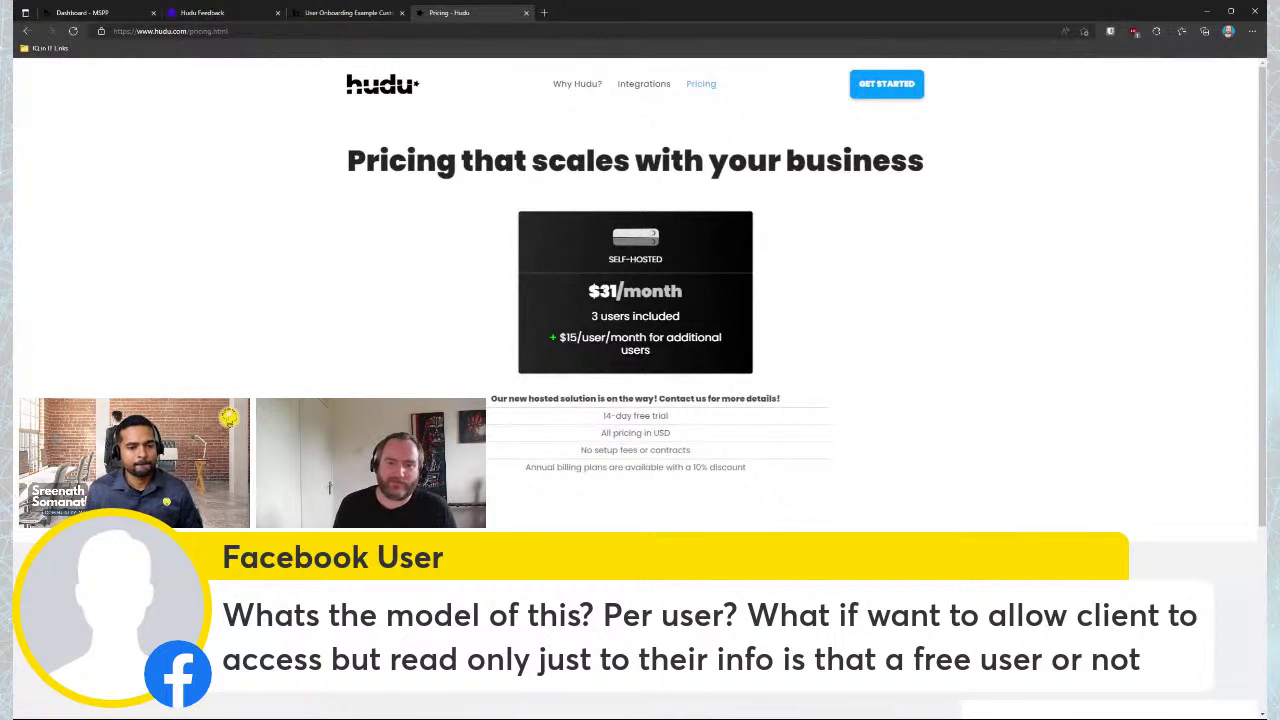
key("ctrl+shift+Tab")
key("ctrl+shift+Tab")
key("ctrl+shift+Tab")
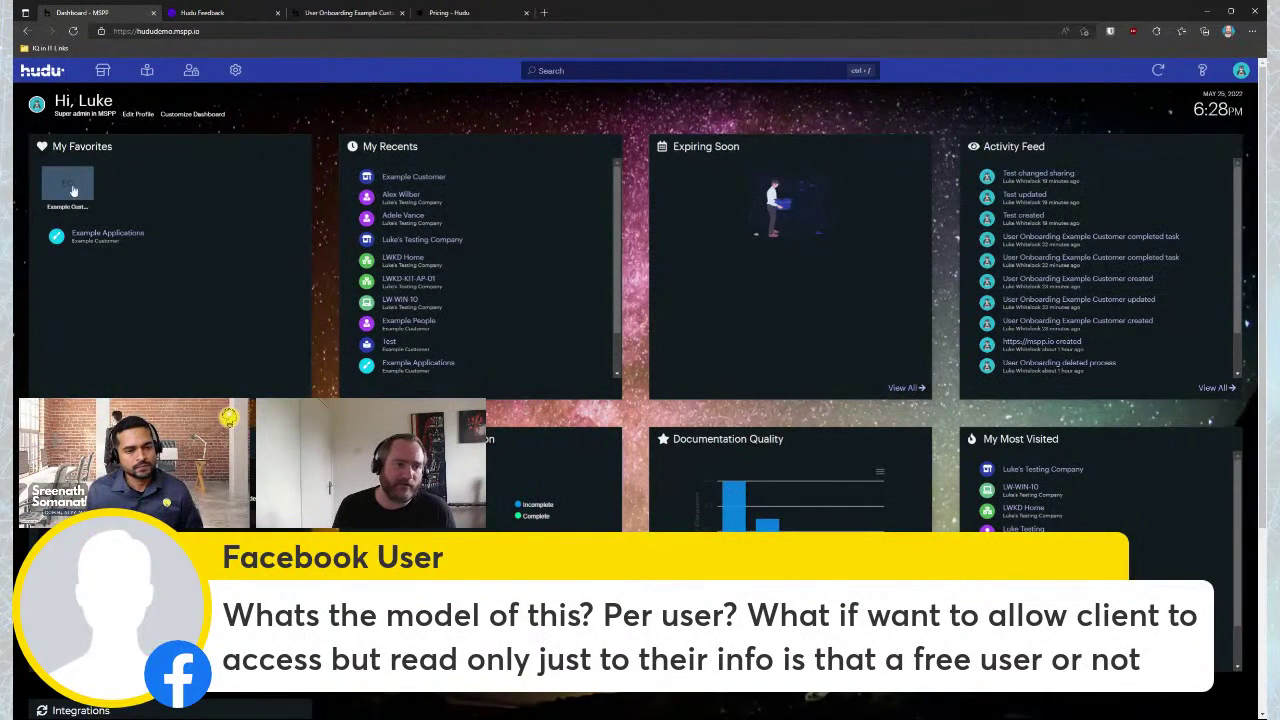
Open Example Customer and glance at its Manage options without changing anything
left_click(68, 185)
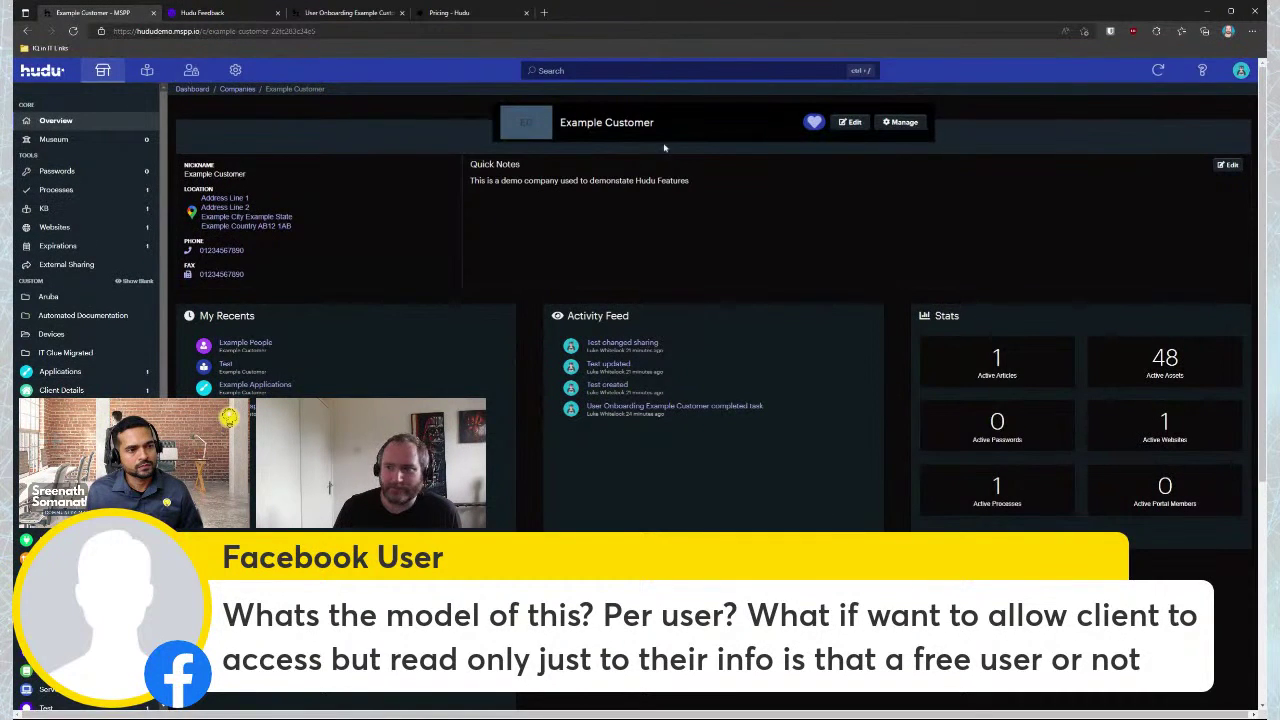
left_click(903, 122)
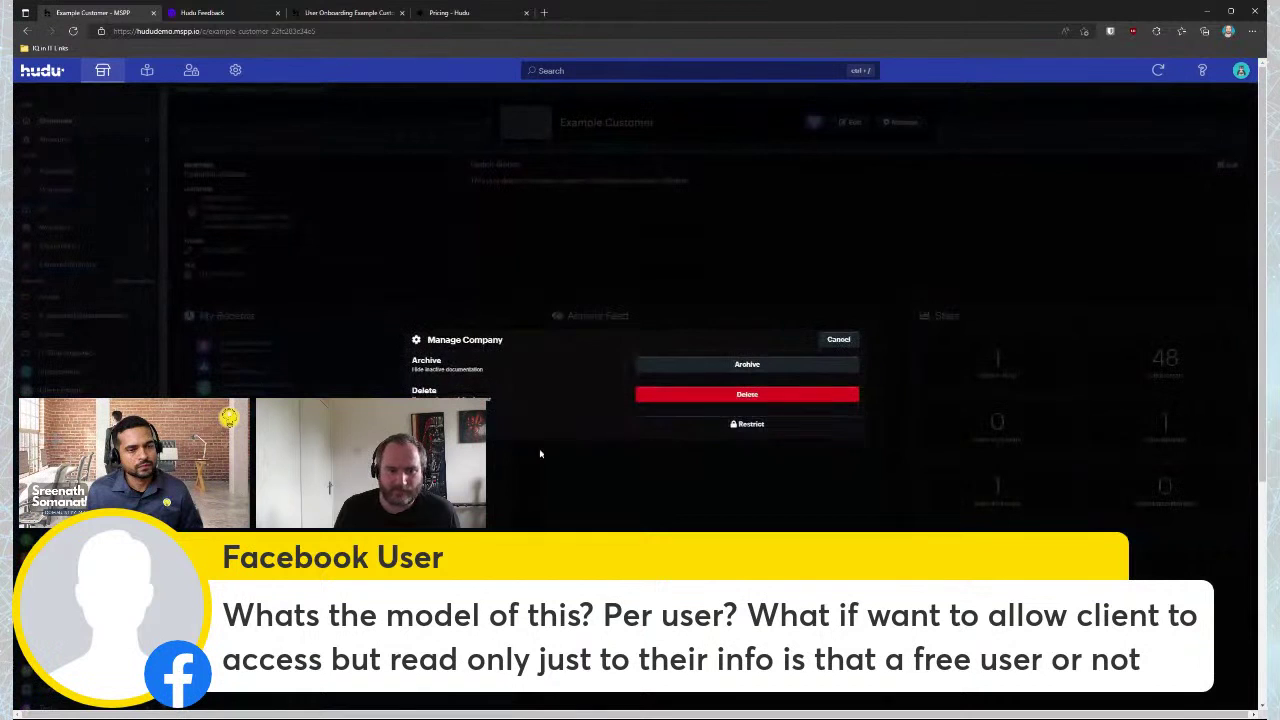
left_click(823, 340)
Save the portal Naming table under Admin > Portal, confirmed as 'Account updated'
left_click(235, 70)
left_click(974, 157)
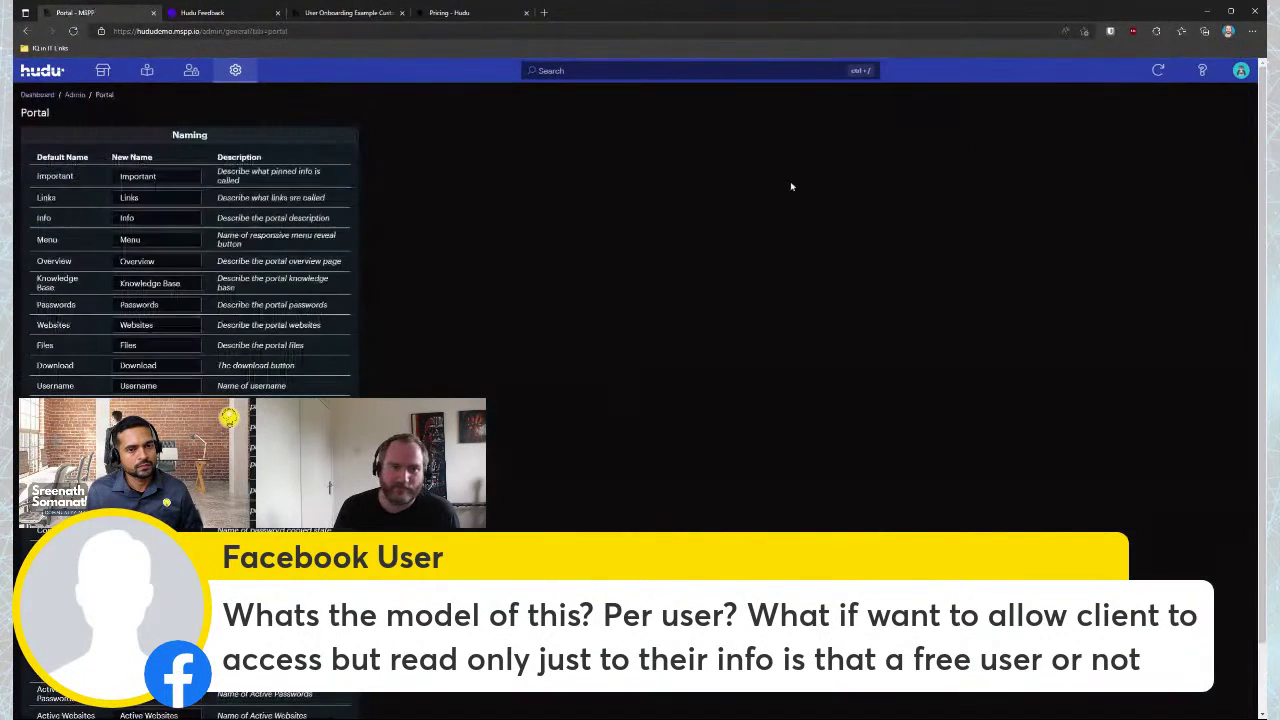
scroll(229, 251, "down", 1)
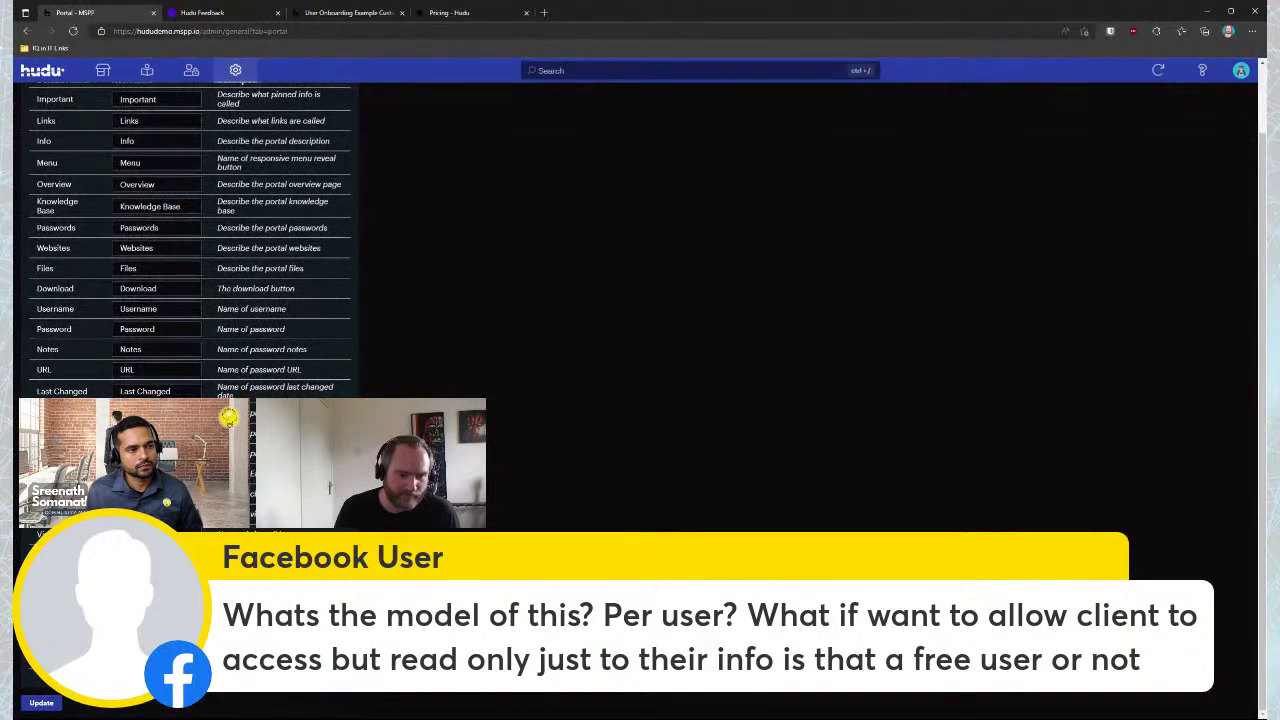
left_click(41, 703)
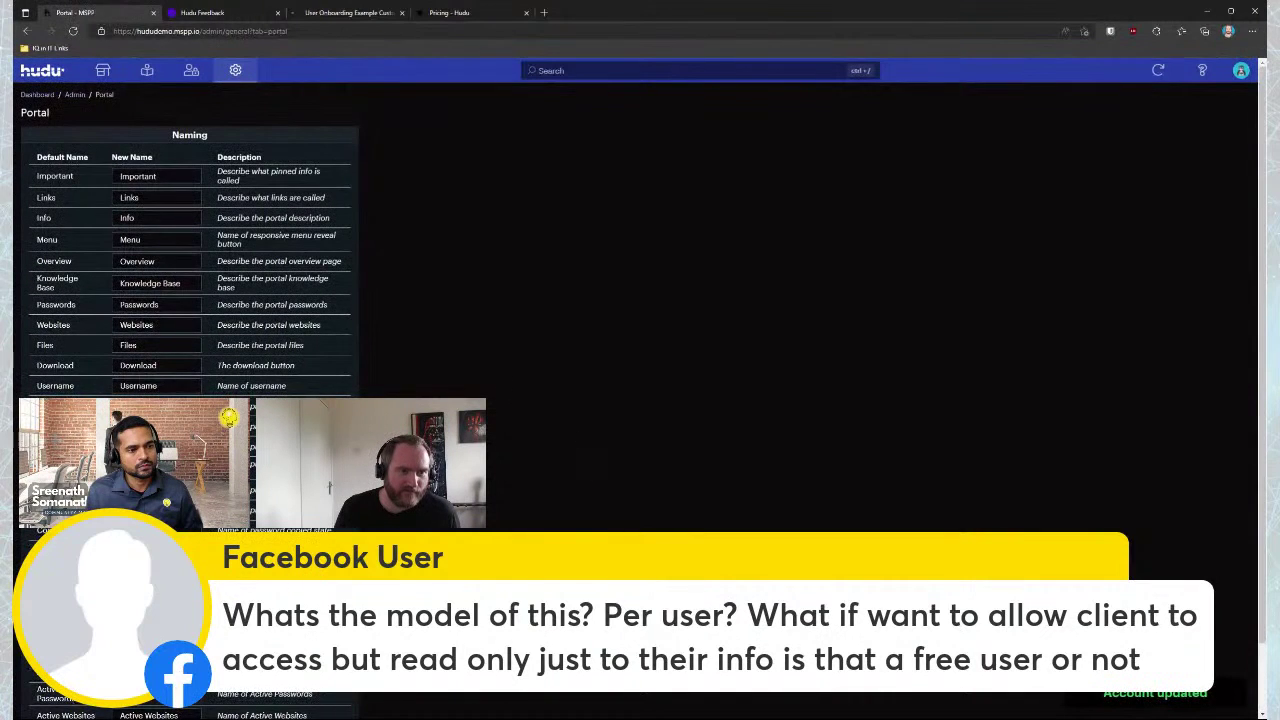
Reopen Example Customer from the dashboard, peek at Manage and Edit, and return without saving
left_click(36, 94)
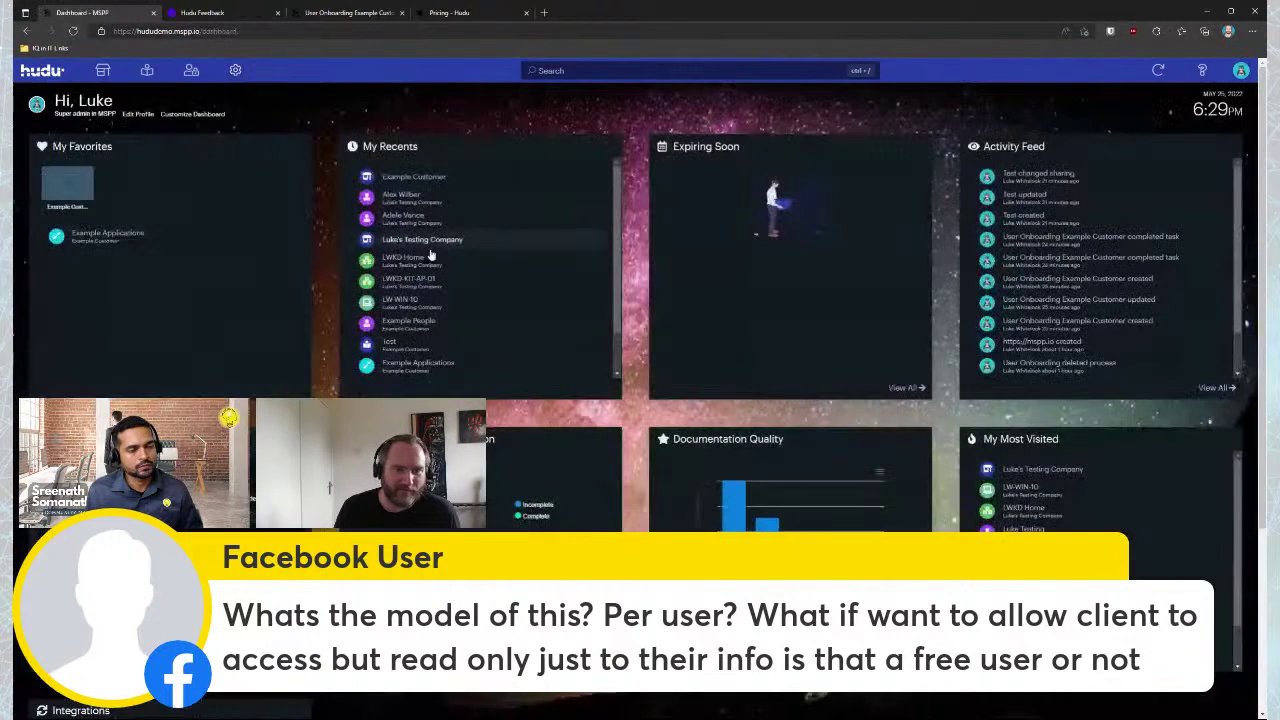
left_click(67, 185)
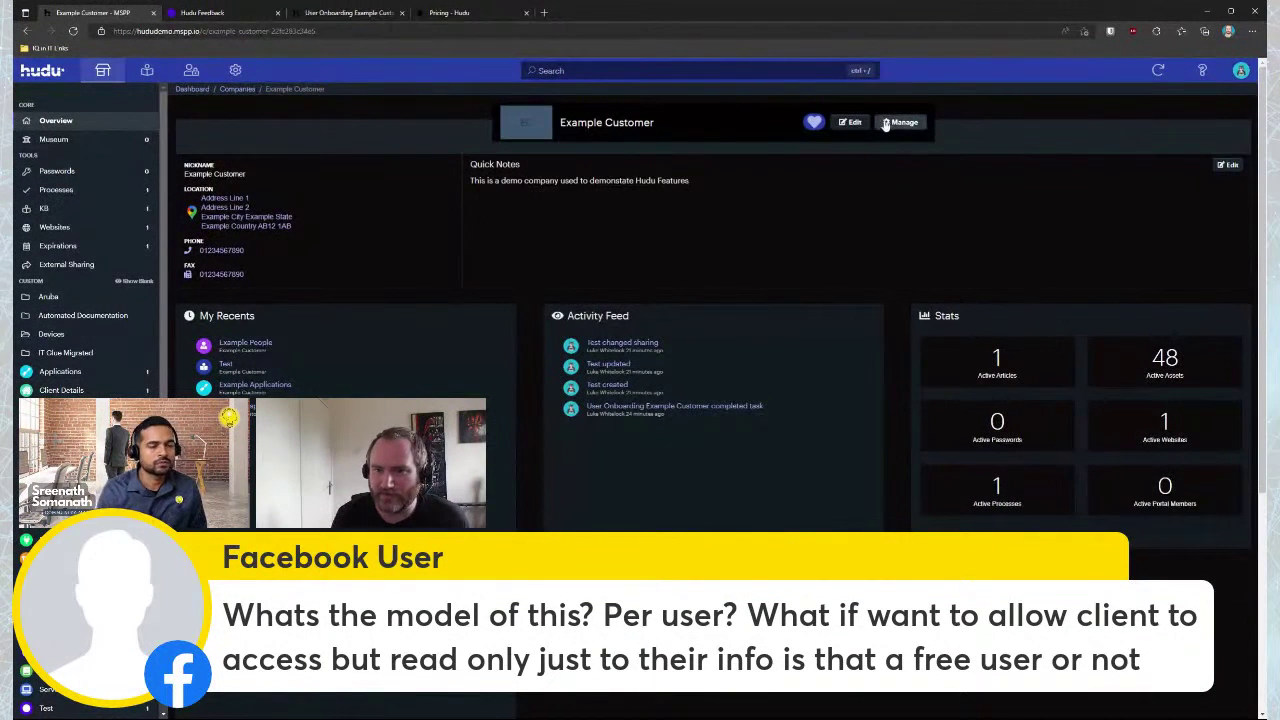
scroll(673, 419, "down", 3)
scroll(673, 419, "up", 3)
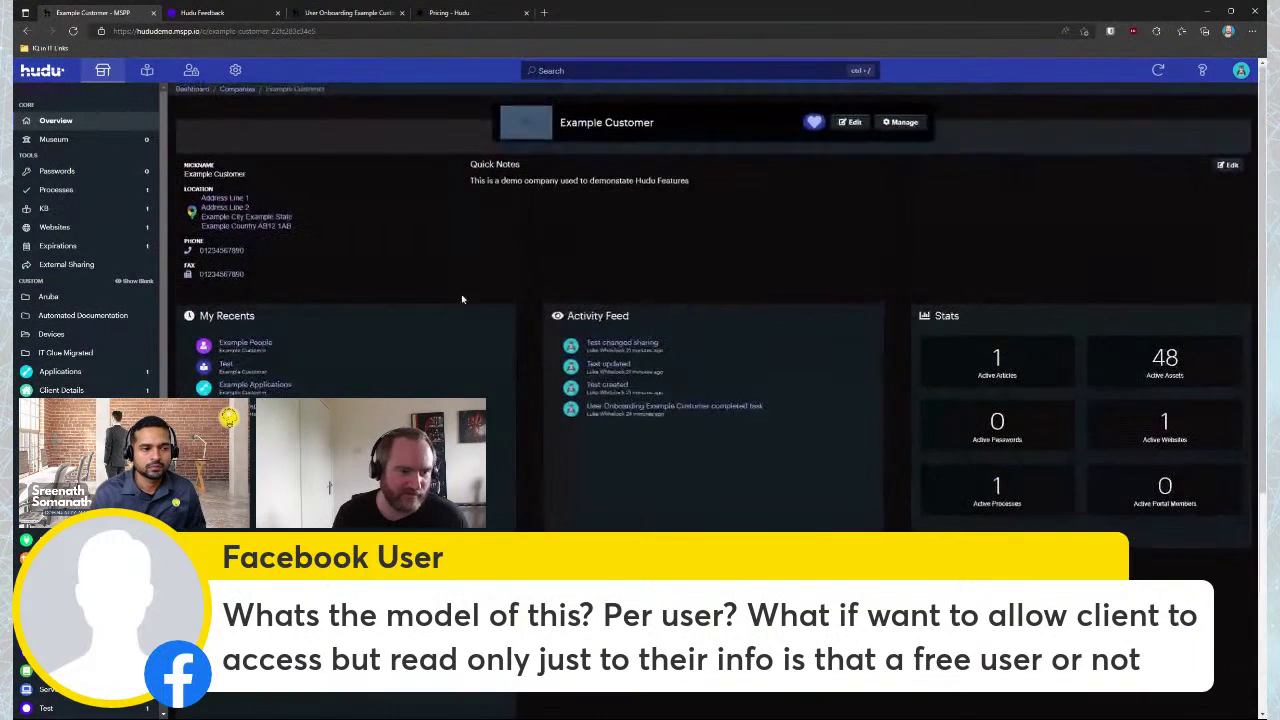
left_click(77, 143)
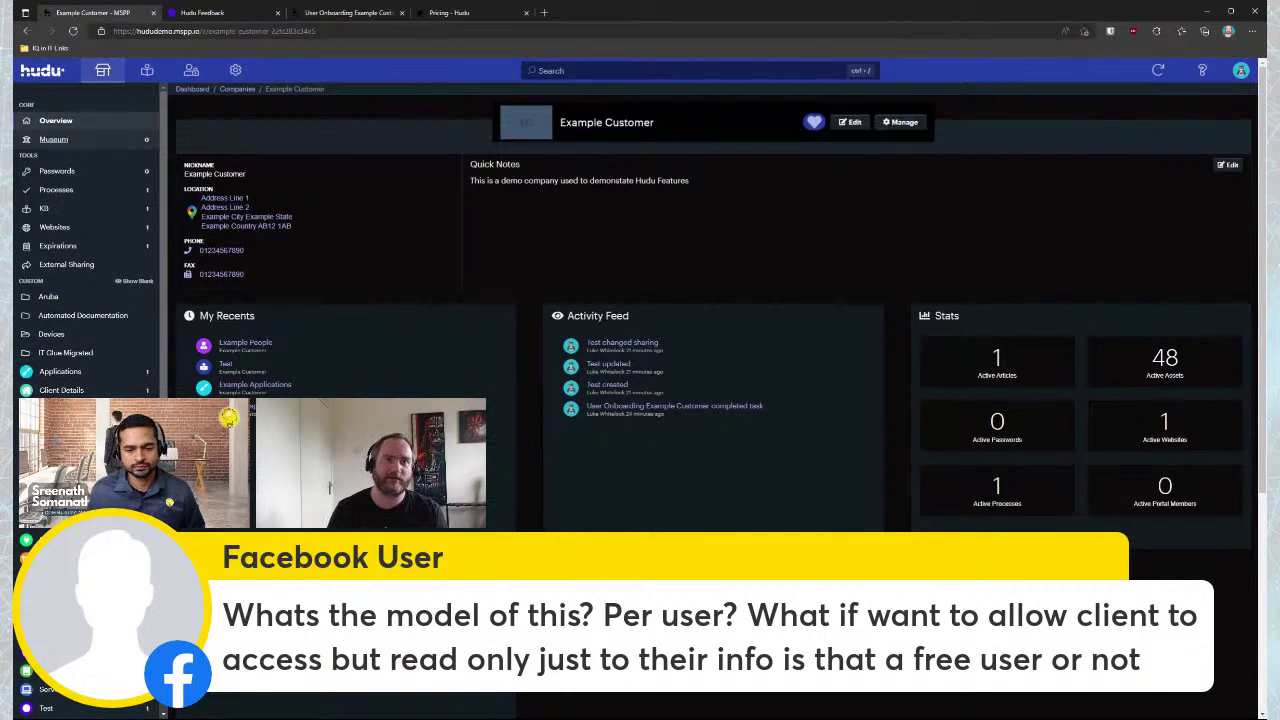
left_click(902, 123)
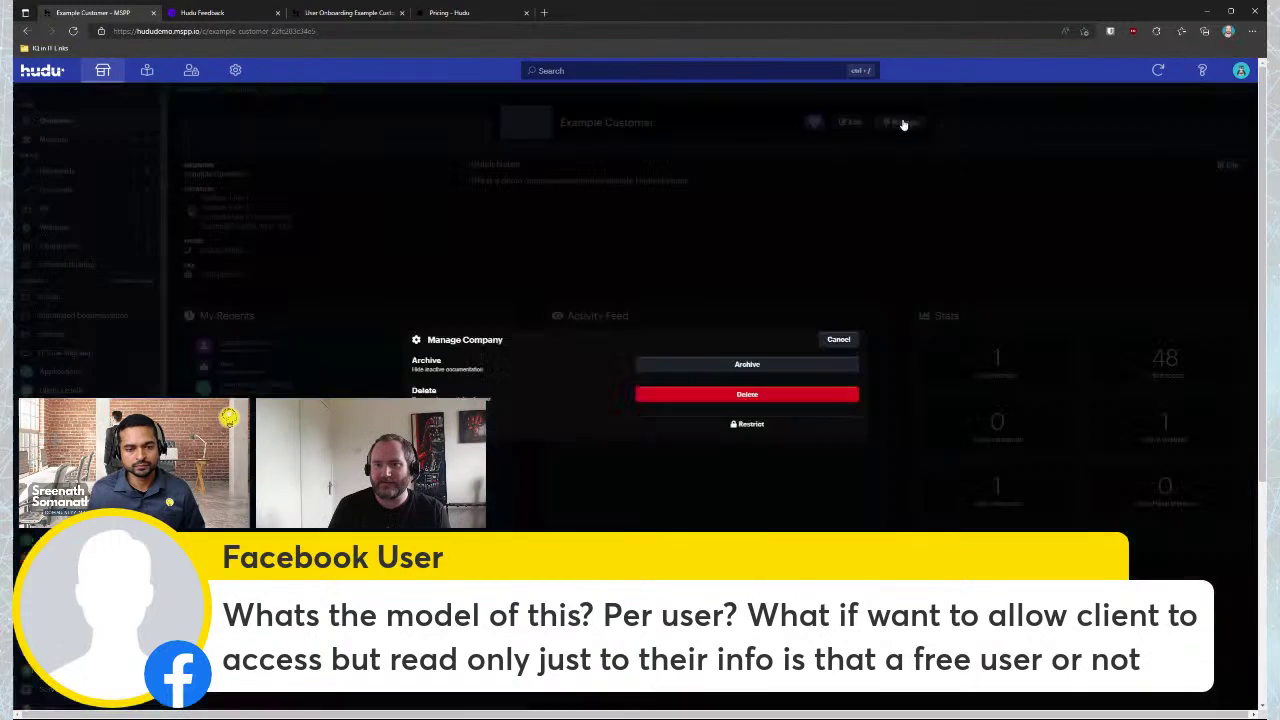
left_click(838, 339)
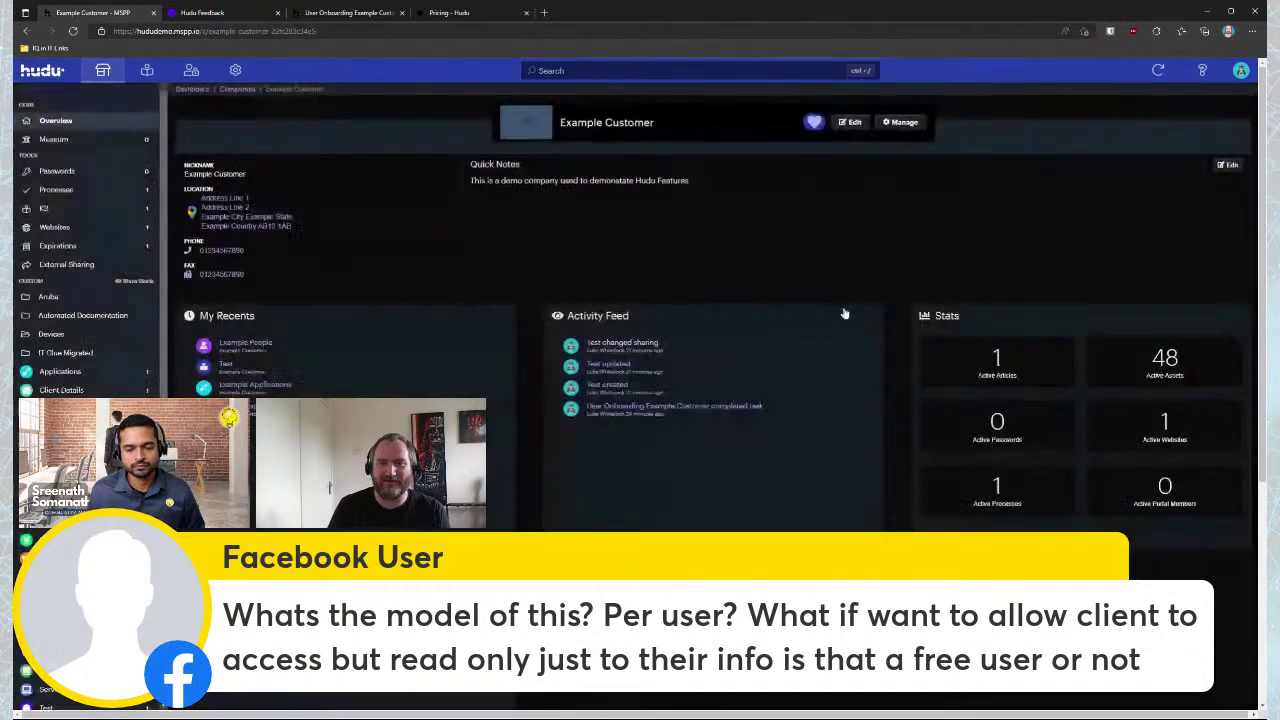
left_click(850, 122)
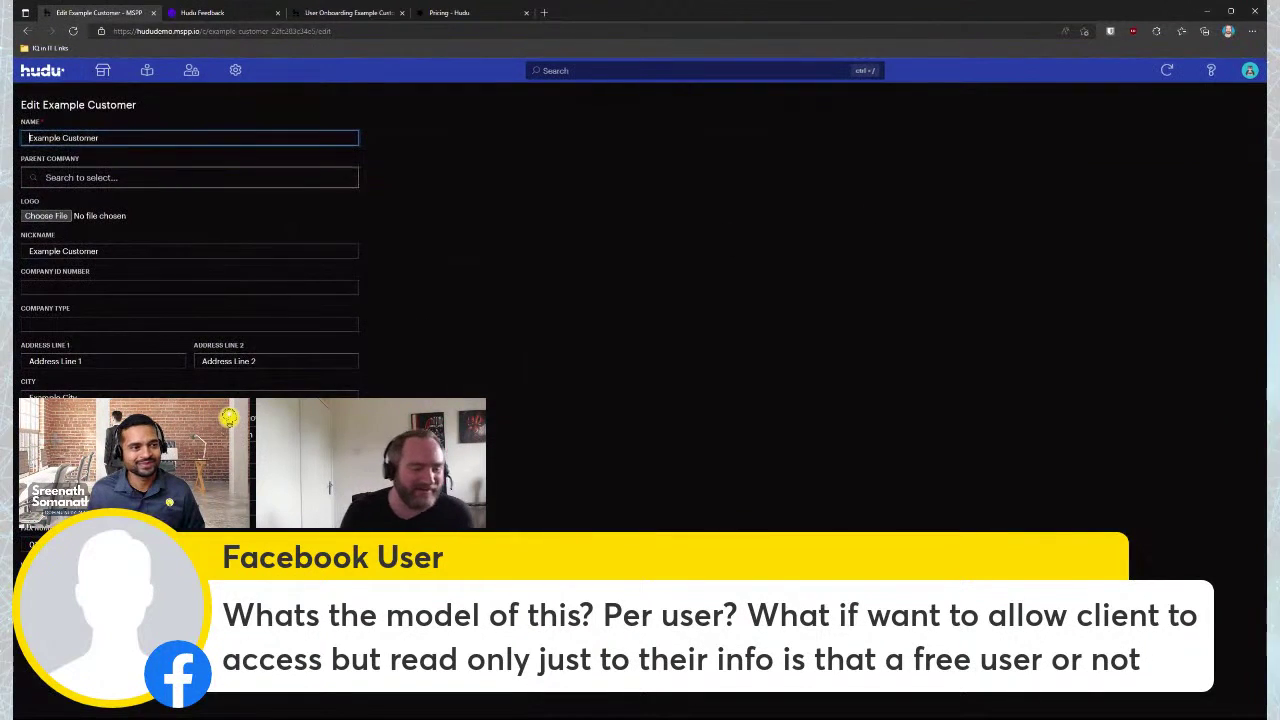
key("alt+Left")
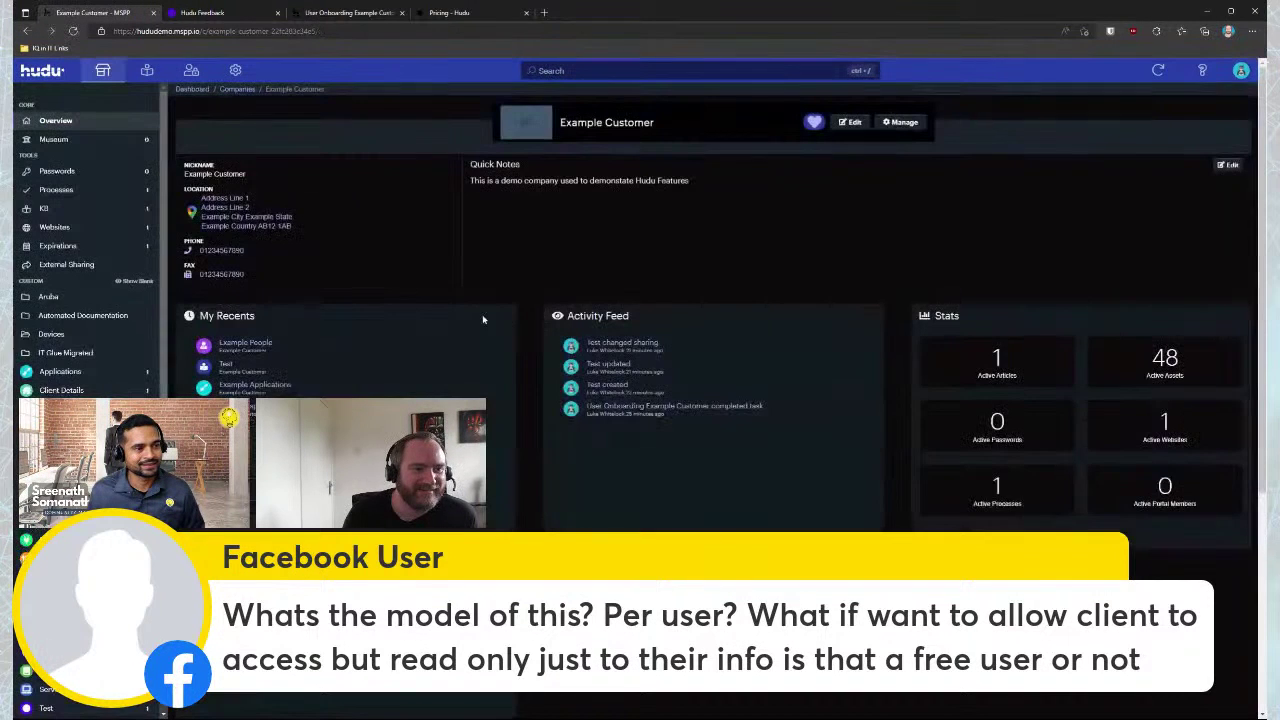
Scroll up and down through the Example Customer overview, including its quick note and active process
scroll(100, 360, "down", 2)
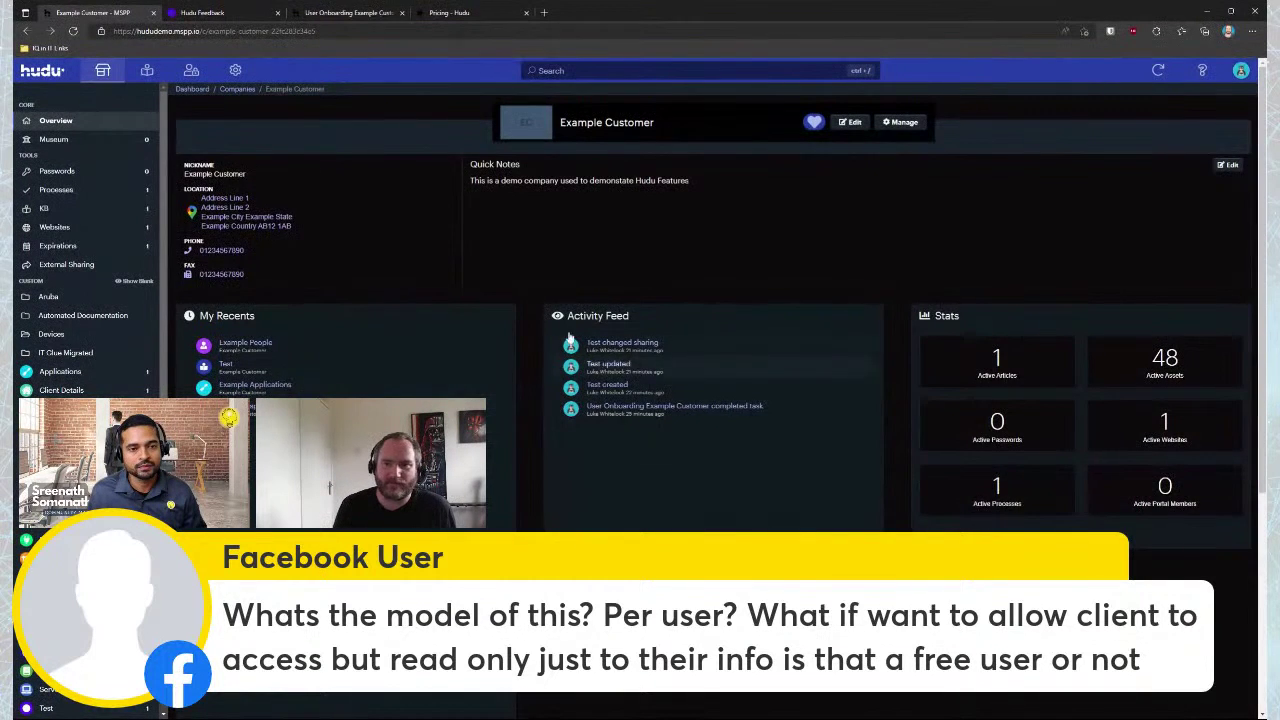
scroll(601, 341, "down", 1)
scroll(590, 336, "down", 3)
scroll(594, 355, "up", 2)
scroll(594, 357, "down", 2)
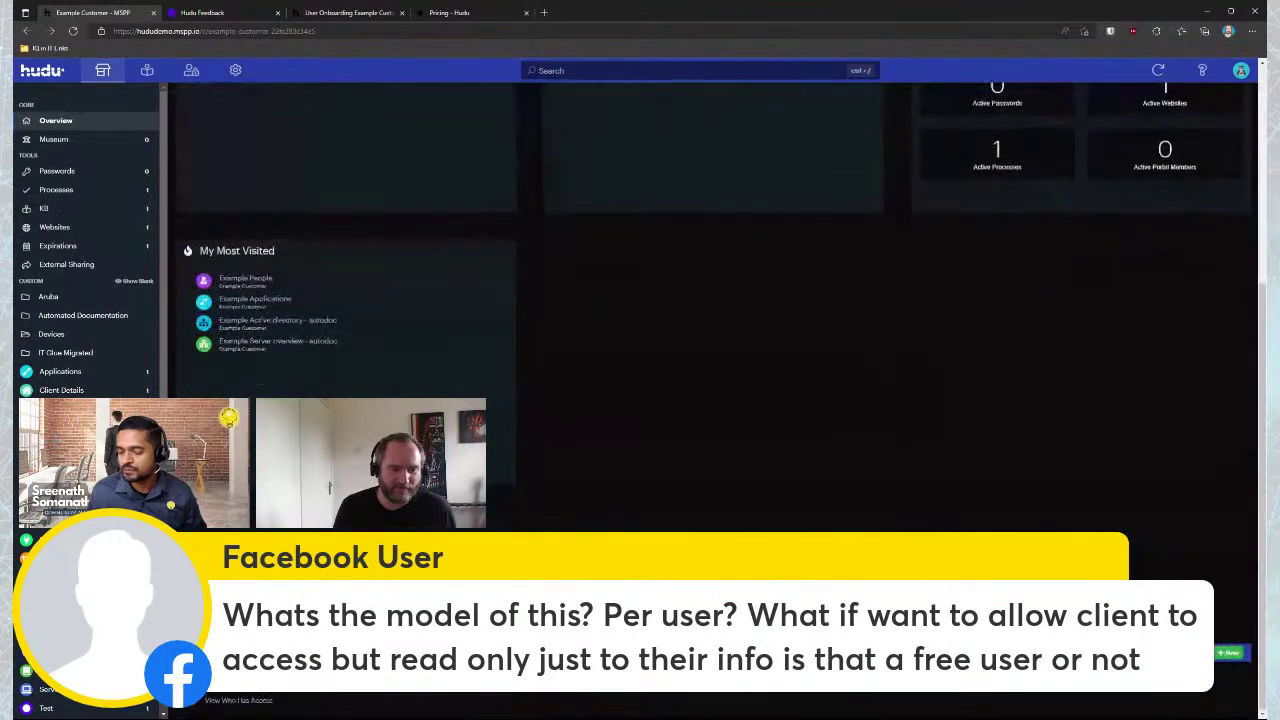
scroll(694, 426, "up", 5)
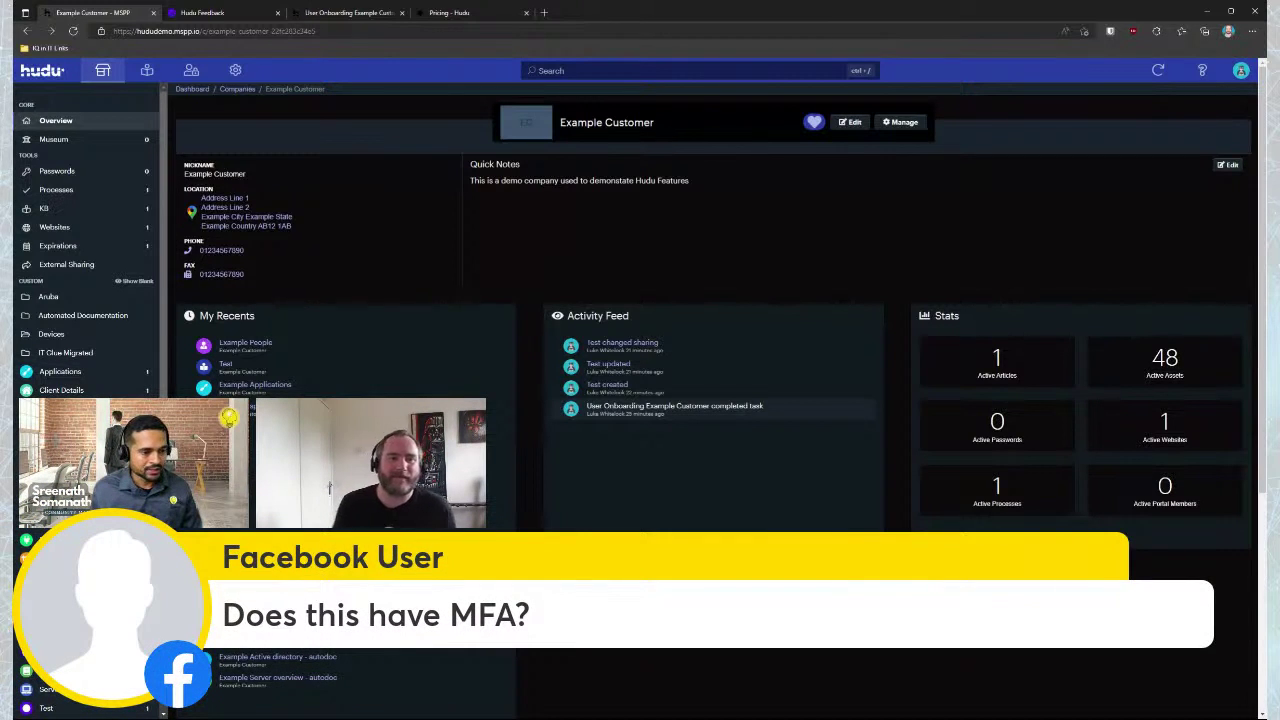
Open Admin > General settings, view the 2FA configuration, then return to General
left_click(235, 70)
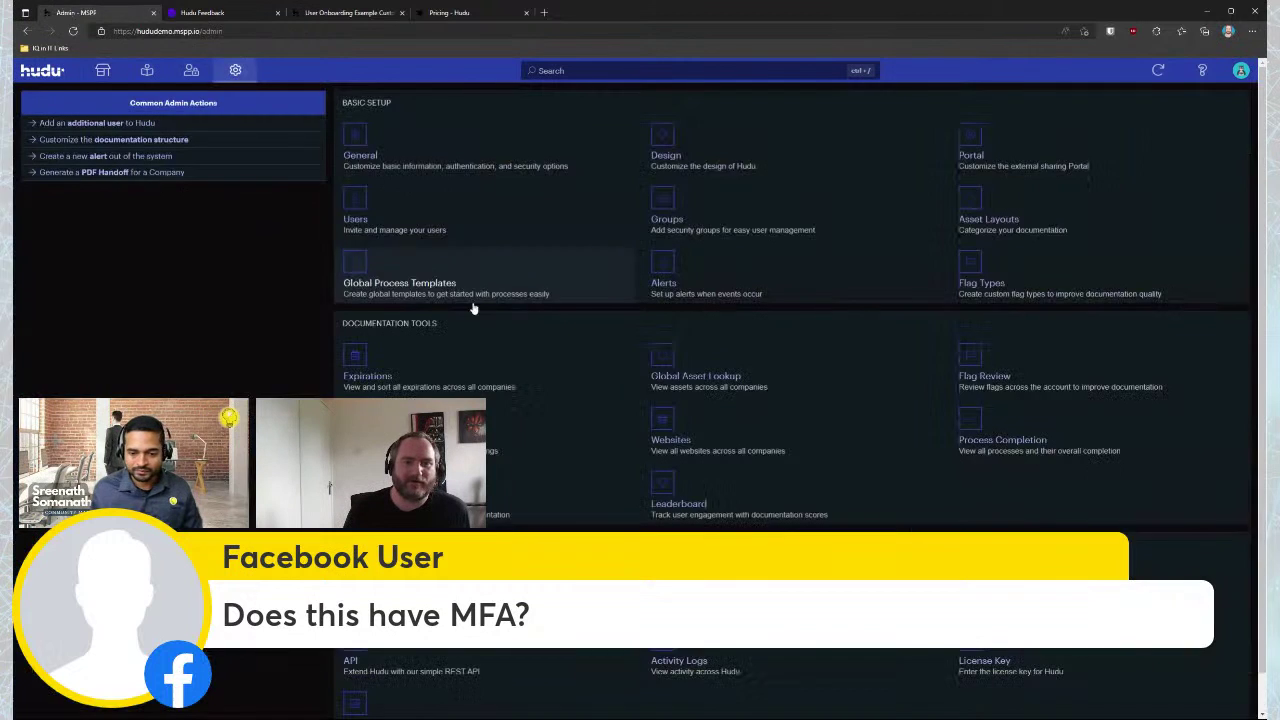
left_click(345, 160)
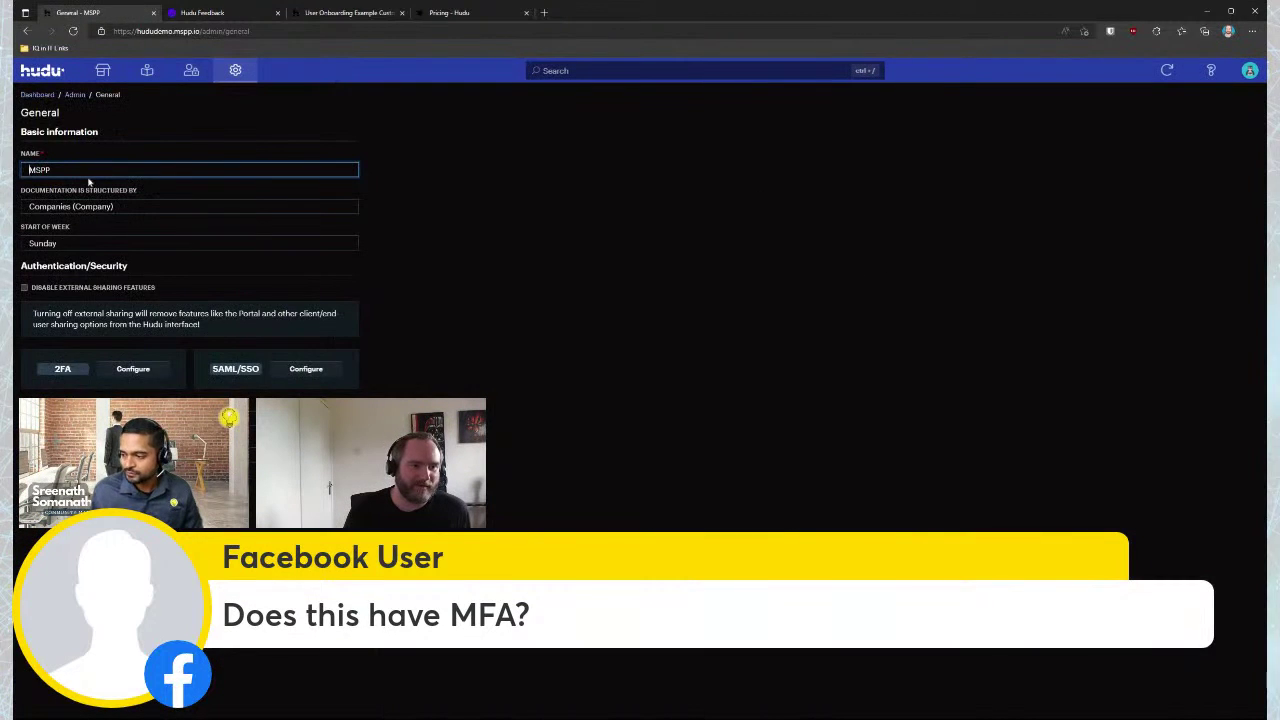
key("alt+Left")
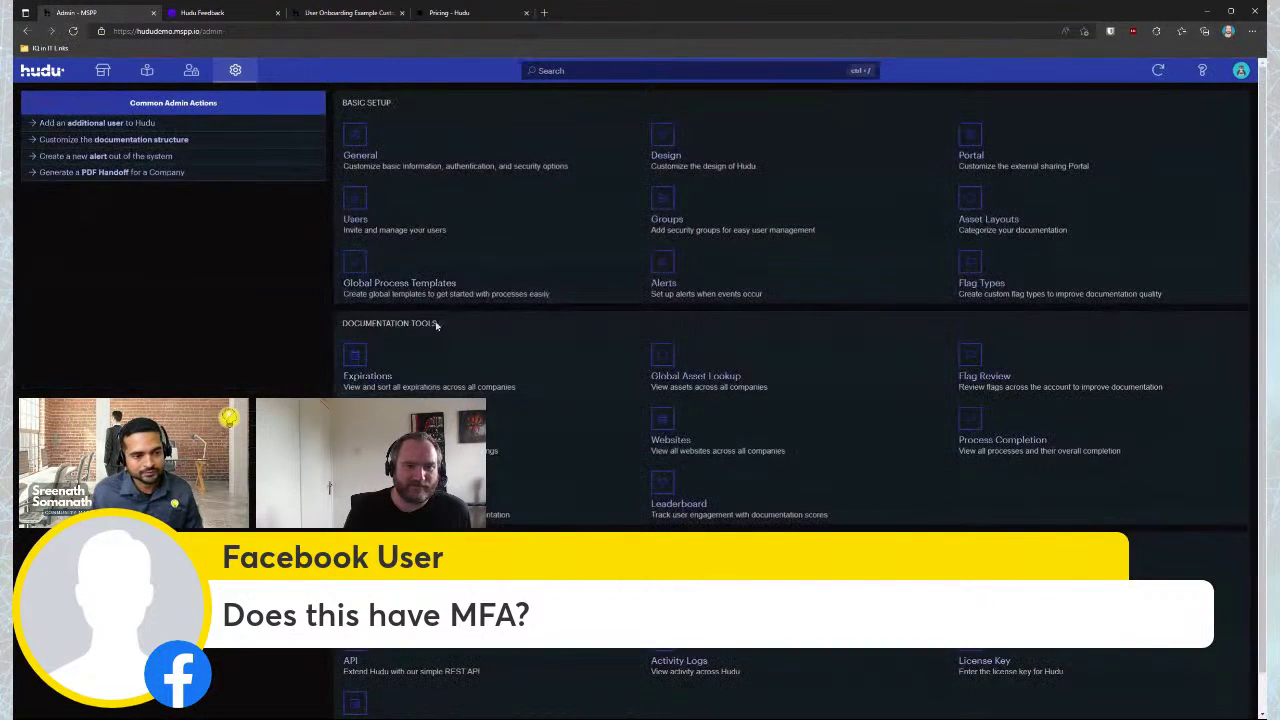
key("alt+Right")
left_click(135, 368)
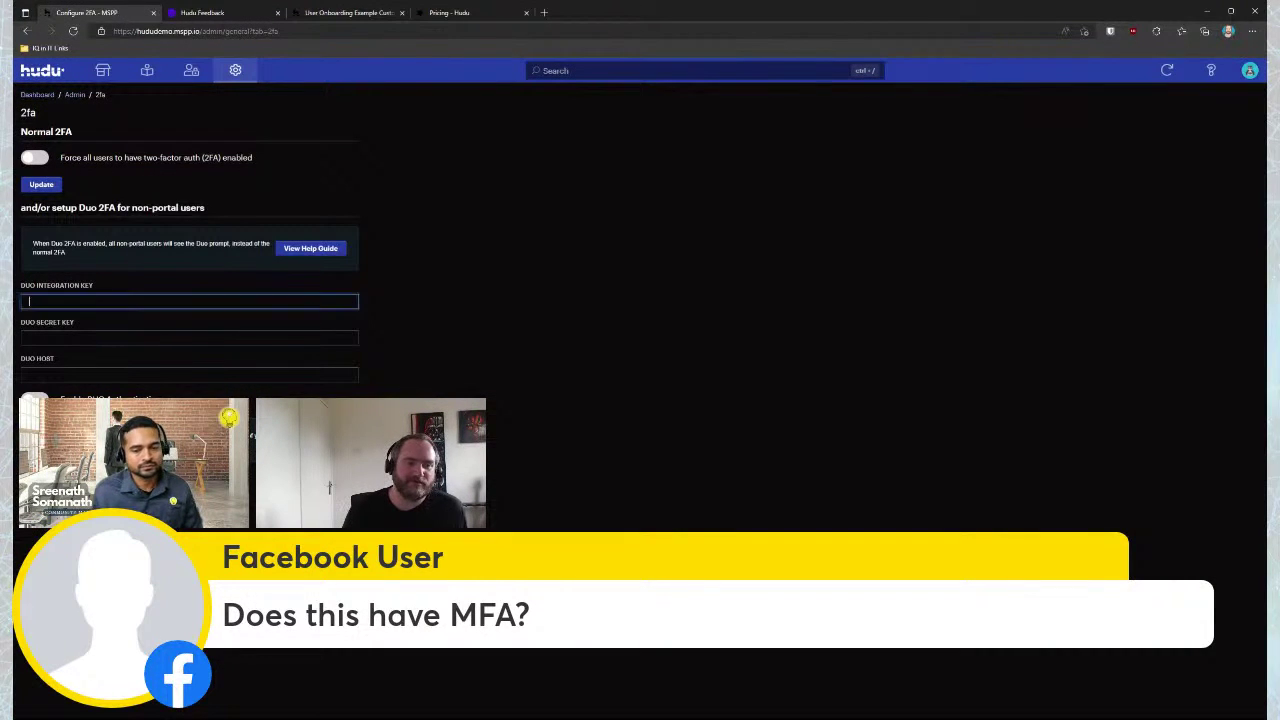
key("alt+Left")
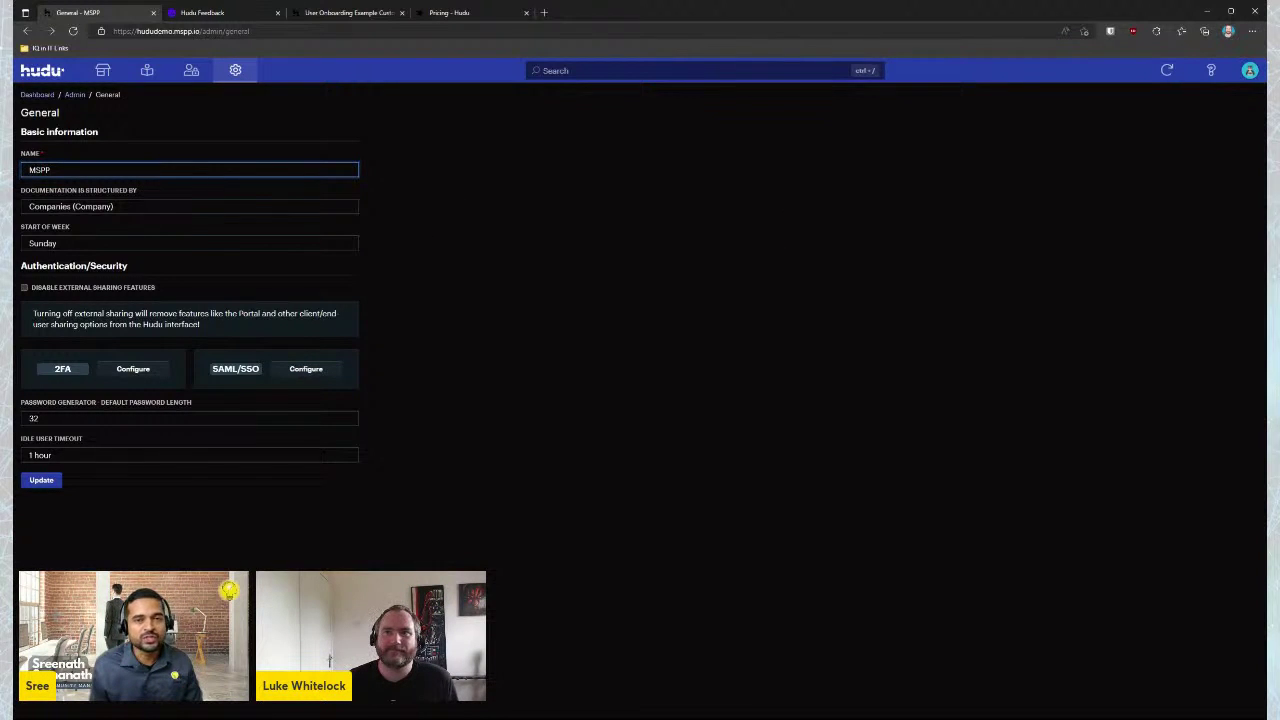
left_click(622, 369)
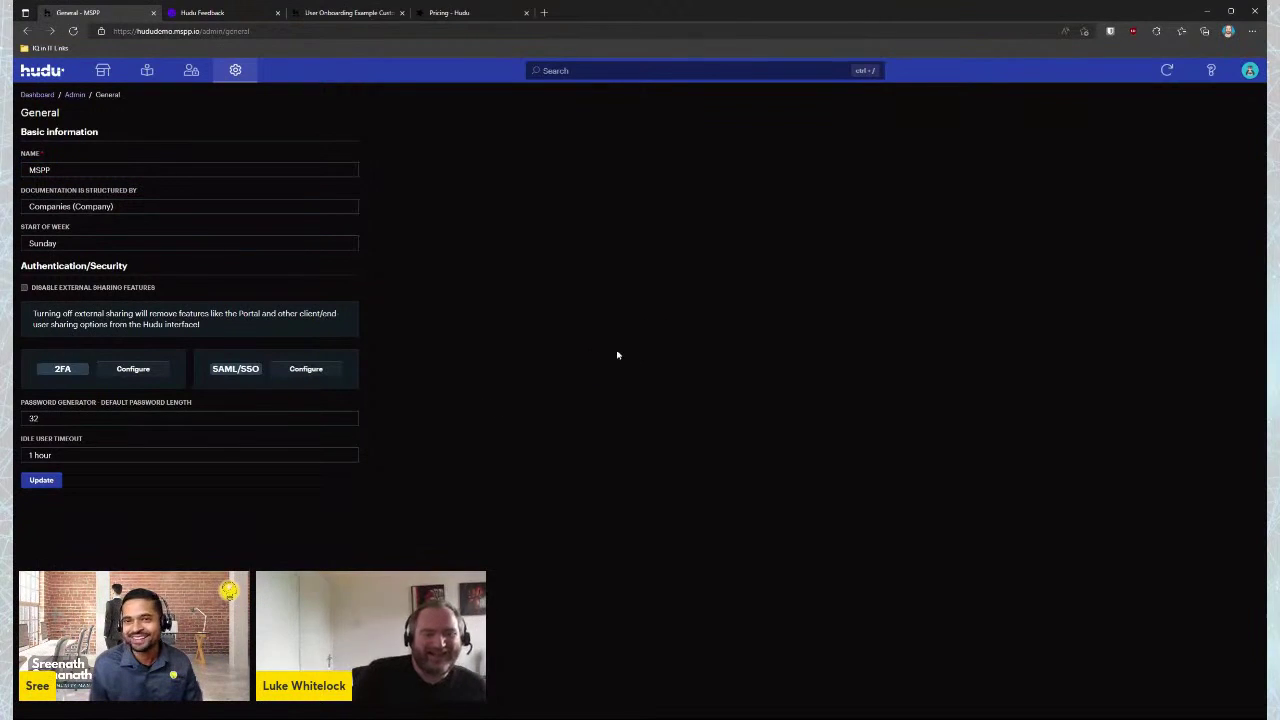